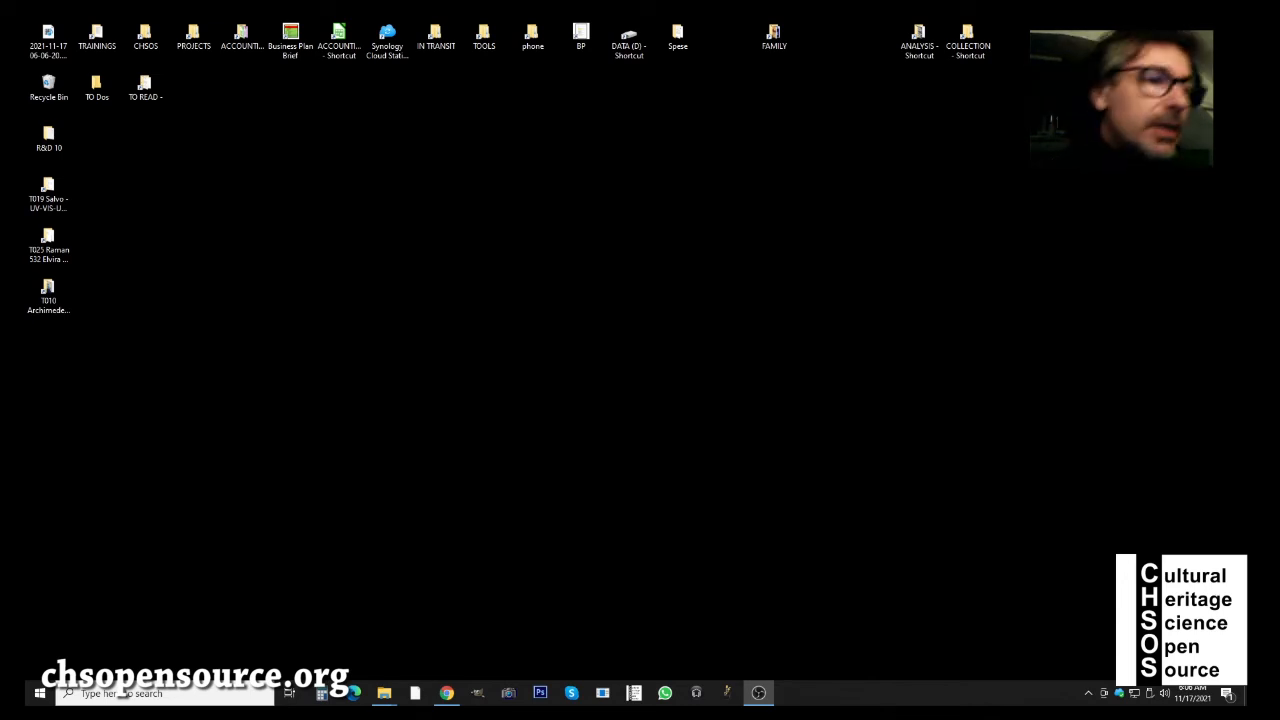
- Open the MSI folder on Local Disk (C:) and reposition its window to make room on the desktop
key(alt+Tab)
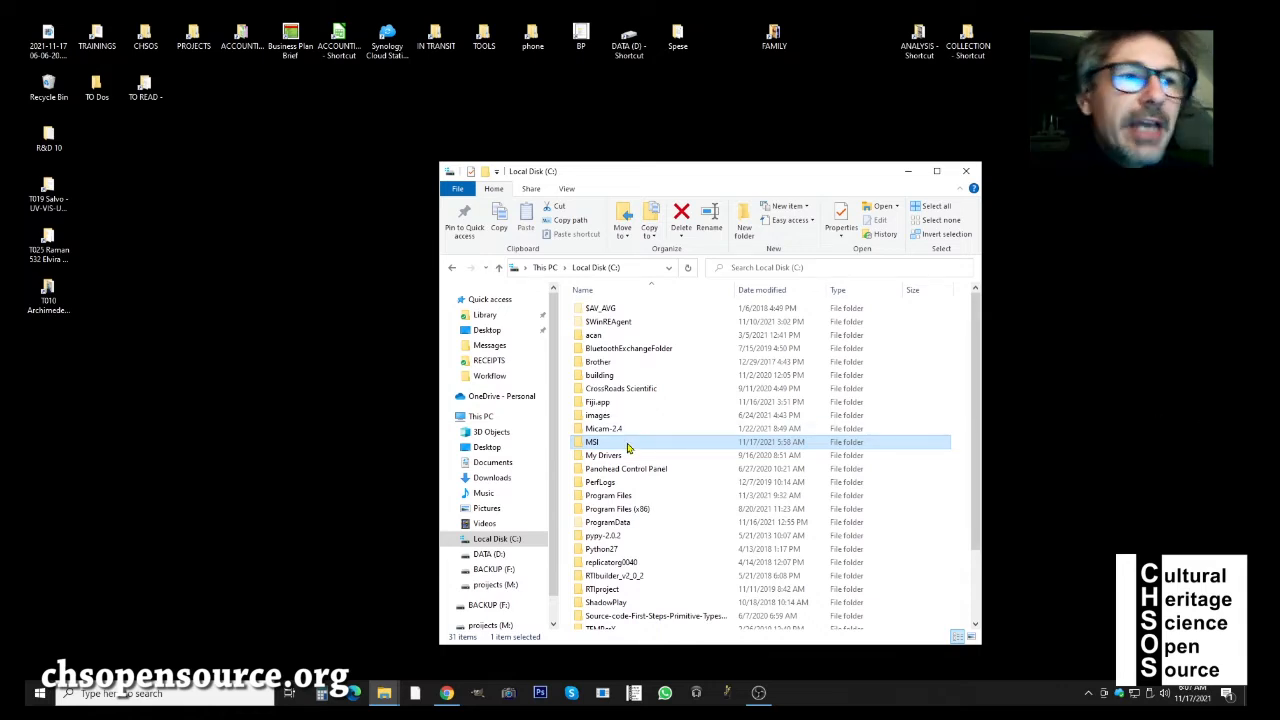
double_click(597, 442)
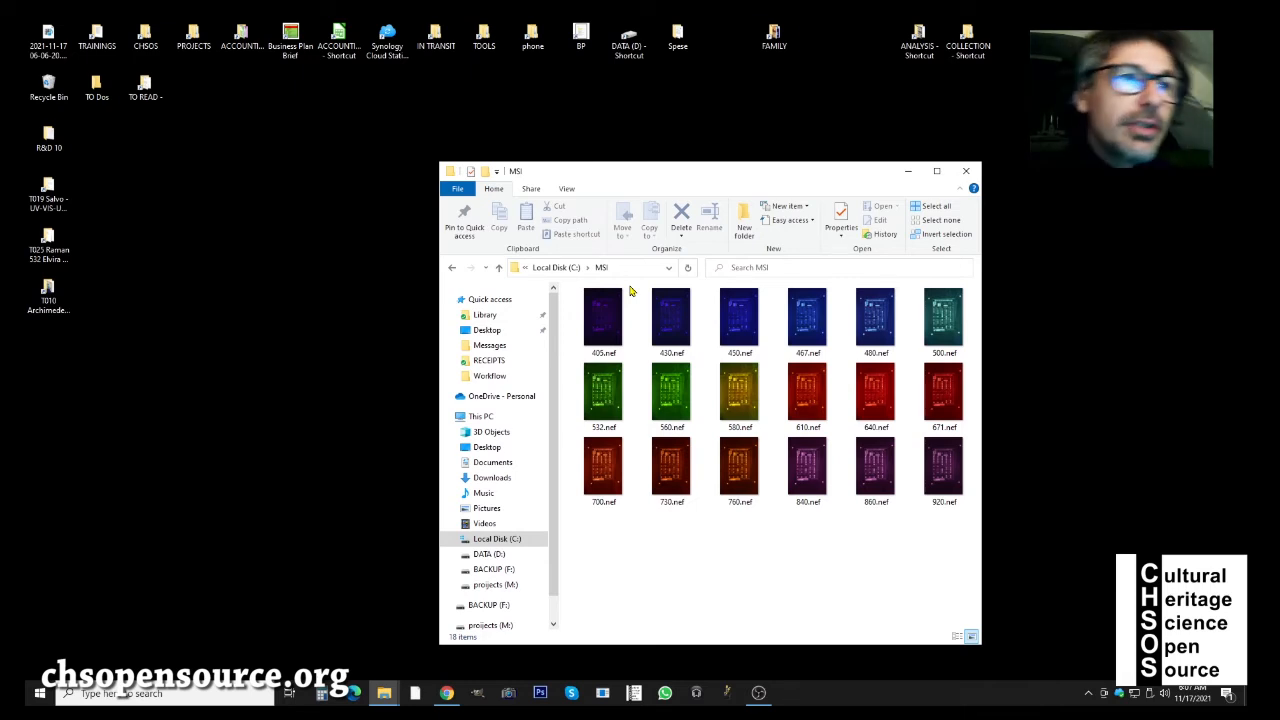
drag(657, 179, 500, 185)
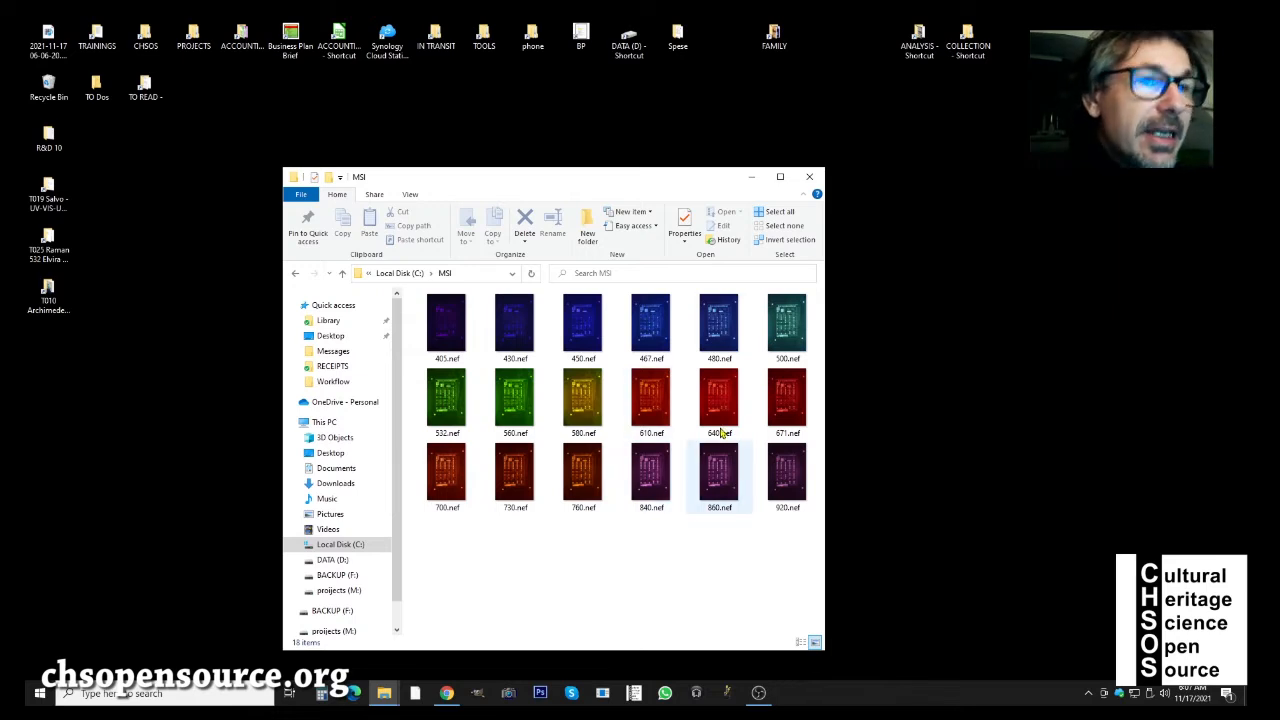
drag(612, 183, 631, 170)
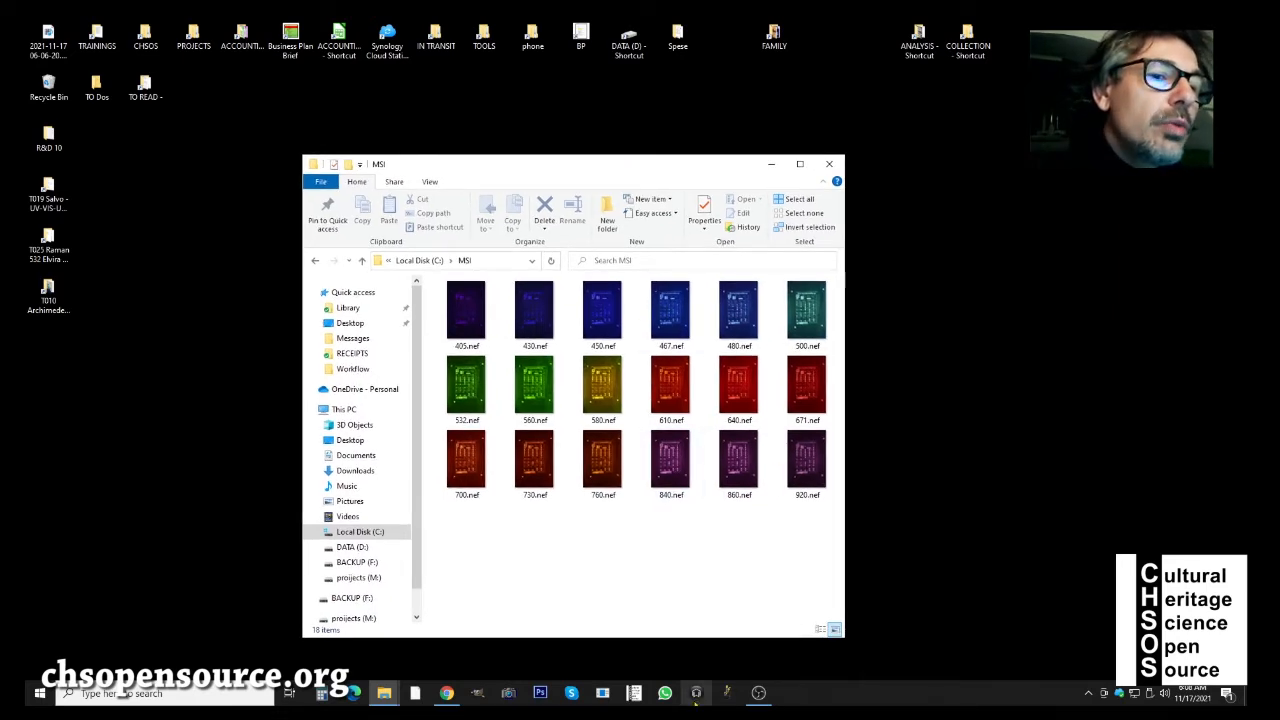
- Launch Fiji and run the Antonello-split command with Batch Mode (faster processing) enabled
click(725, 695)
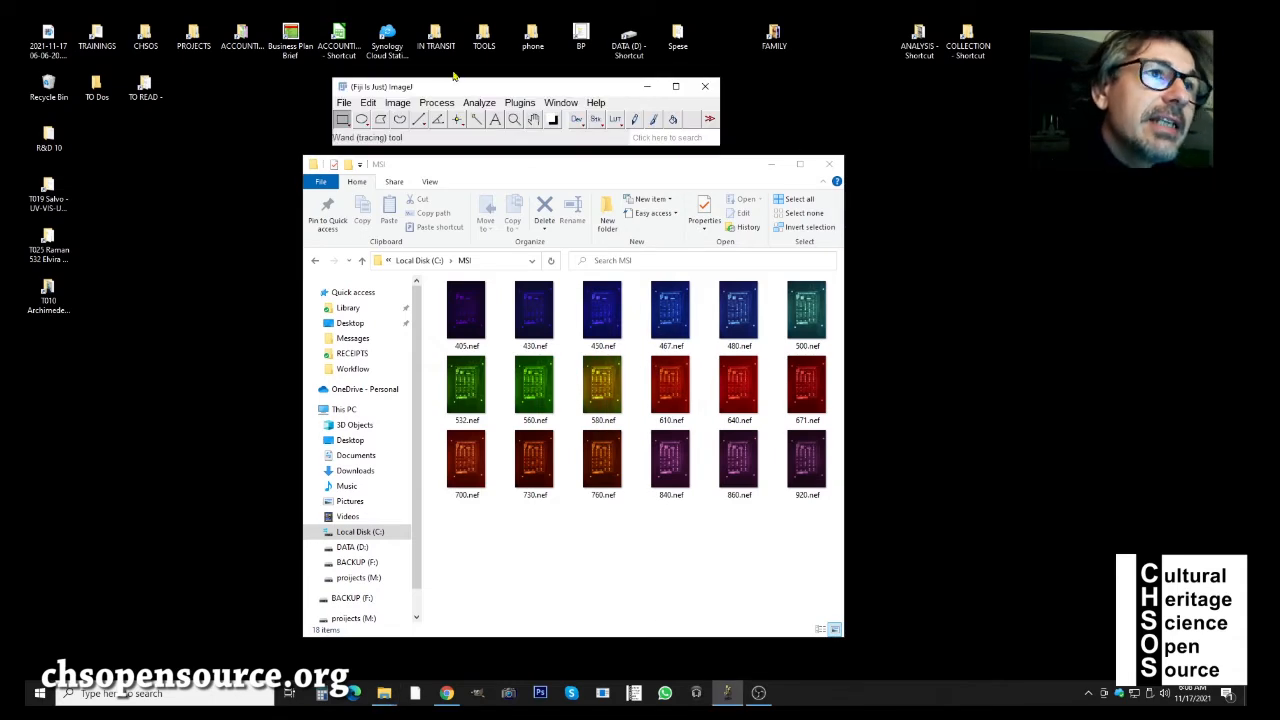
drag(455, 92, 474, 91)
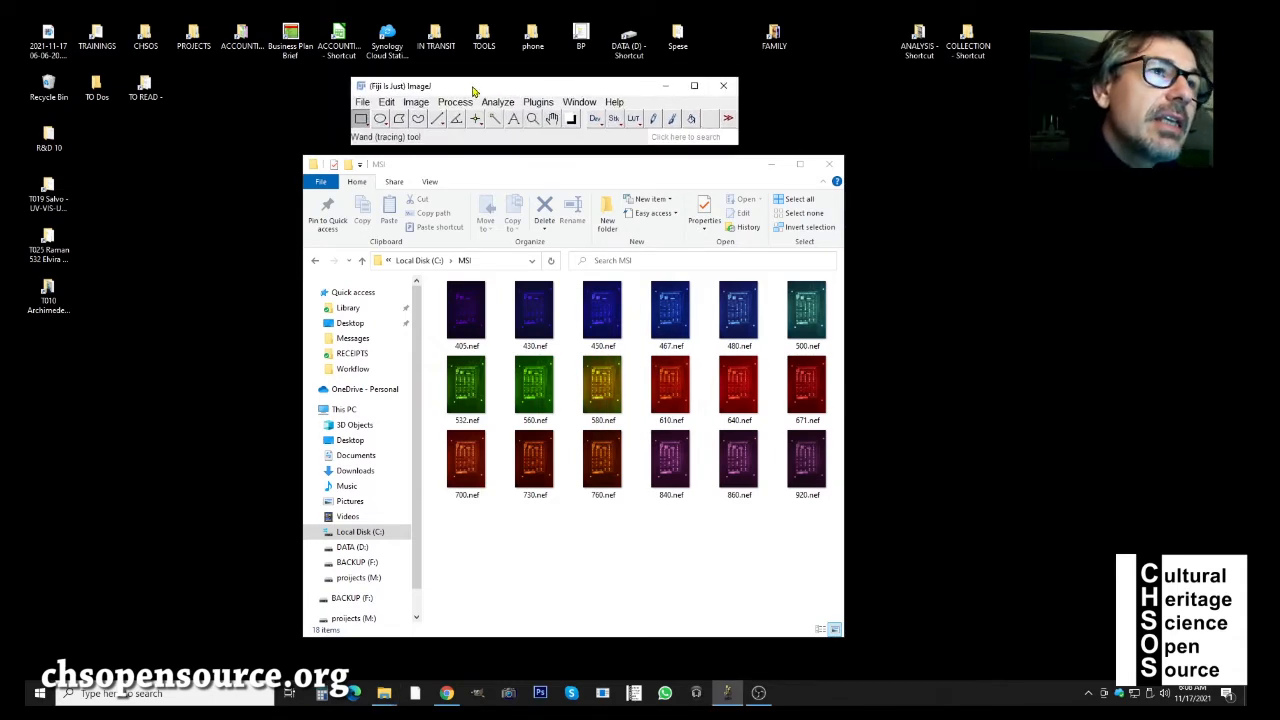
click(365, 103)
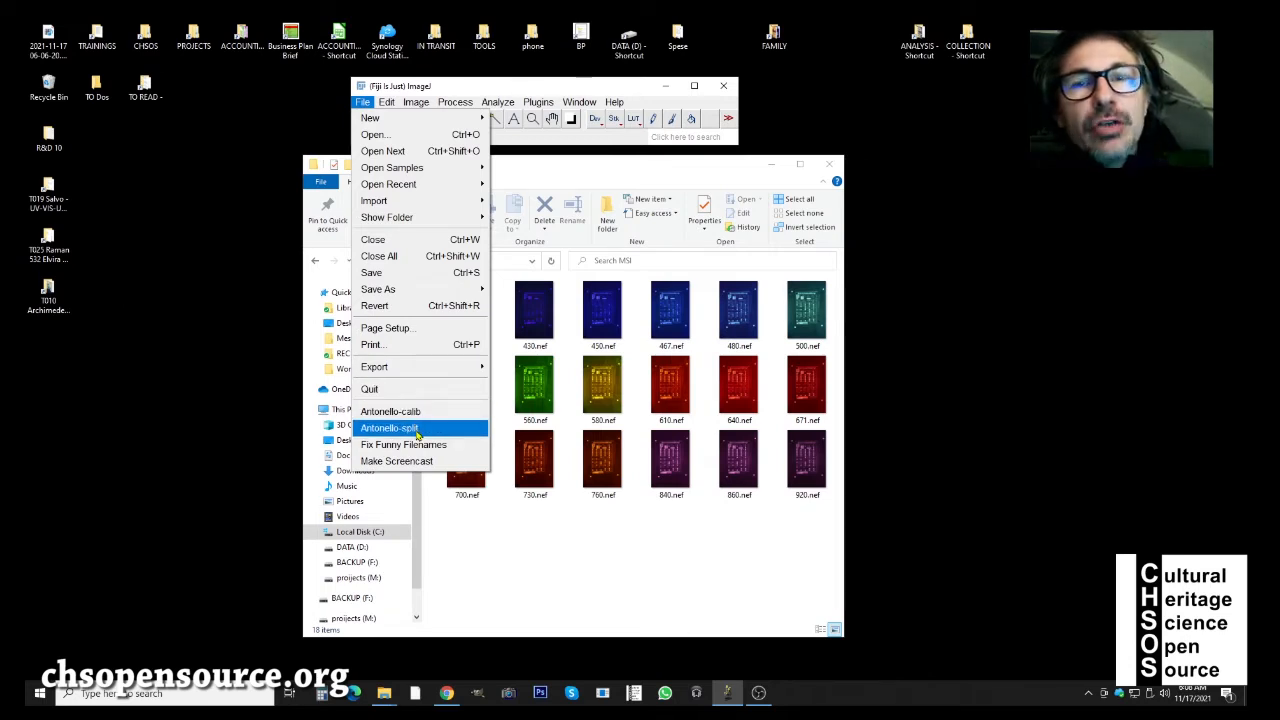
click(417, 430)
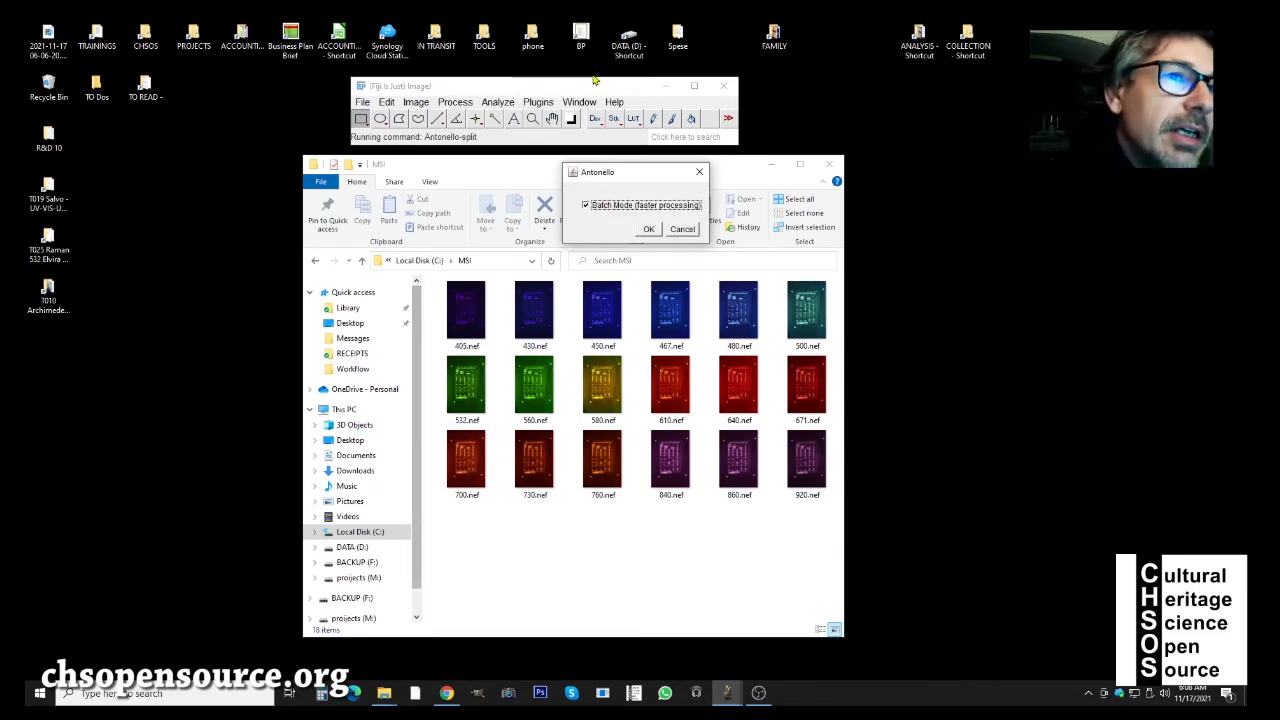
drag(626, 176, 601, 170)
click(624, 224)
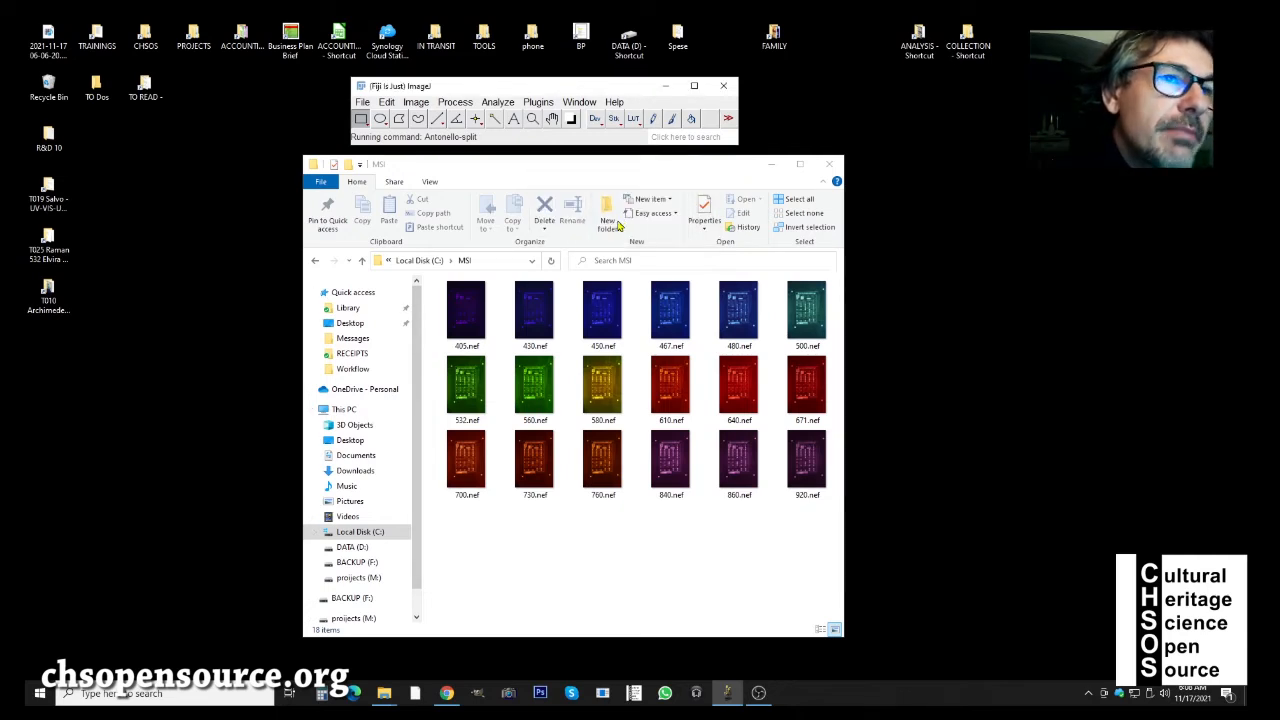
- Choose C:\MSI as the folder with the RAW images, let Antonello-split process it and dismiss the completion notice
drag(565, 222, 570, 277)
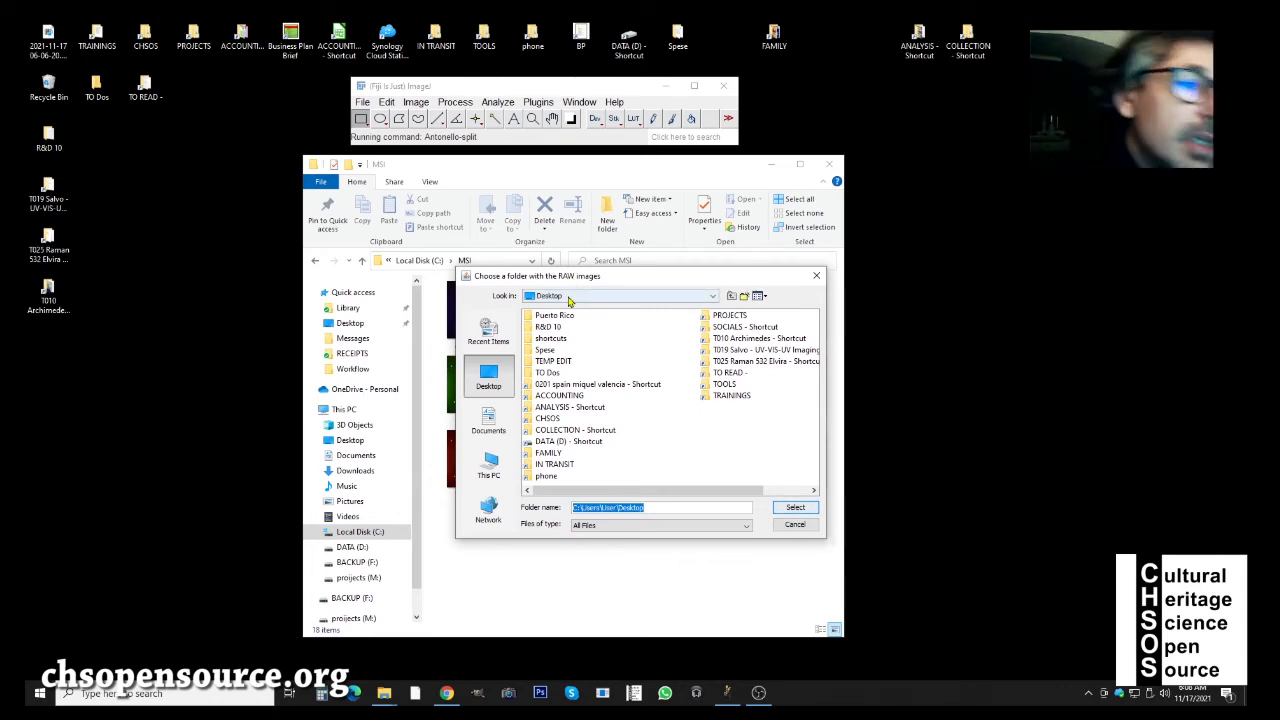
click(494, 468)
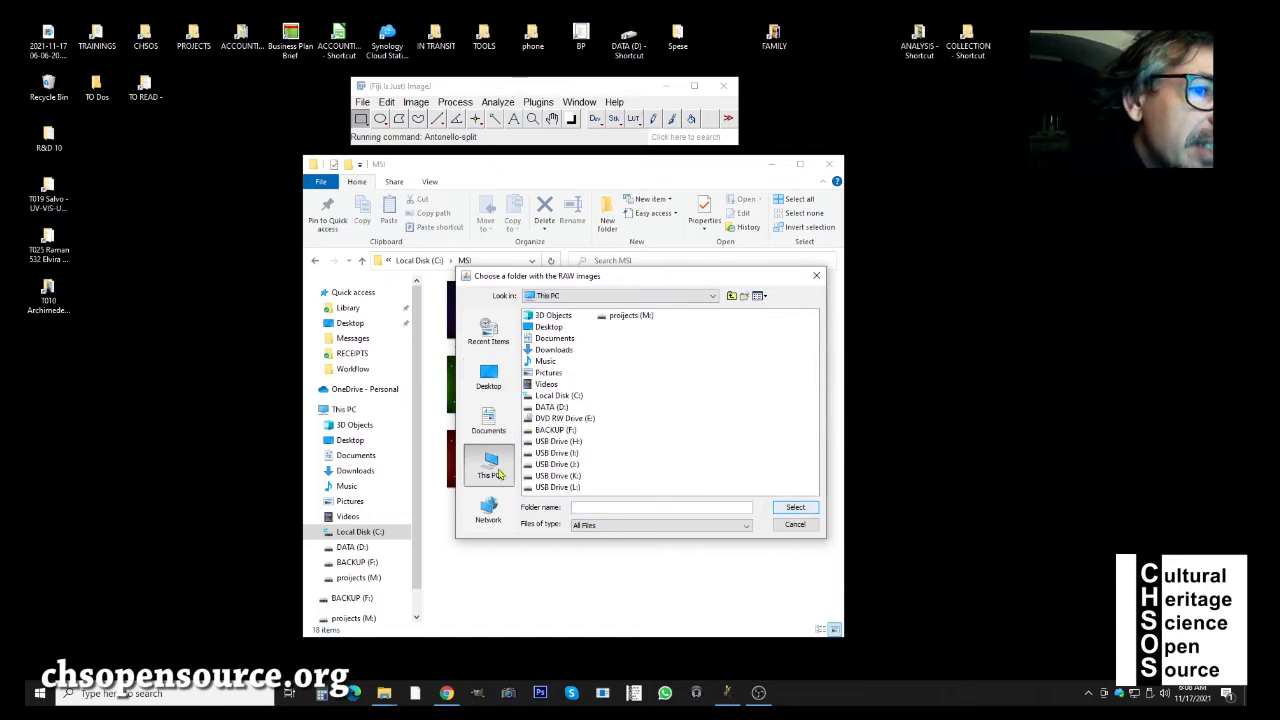
double_click(566, 397)
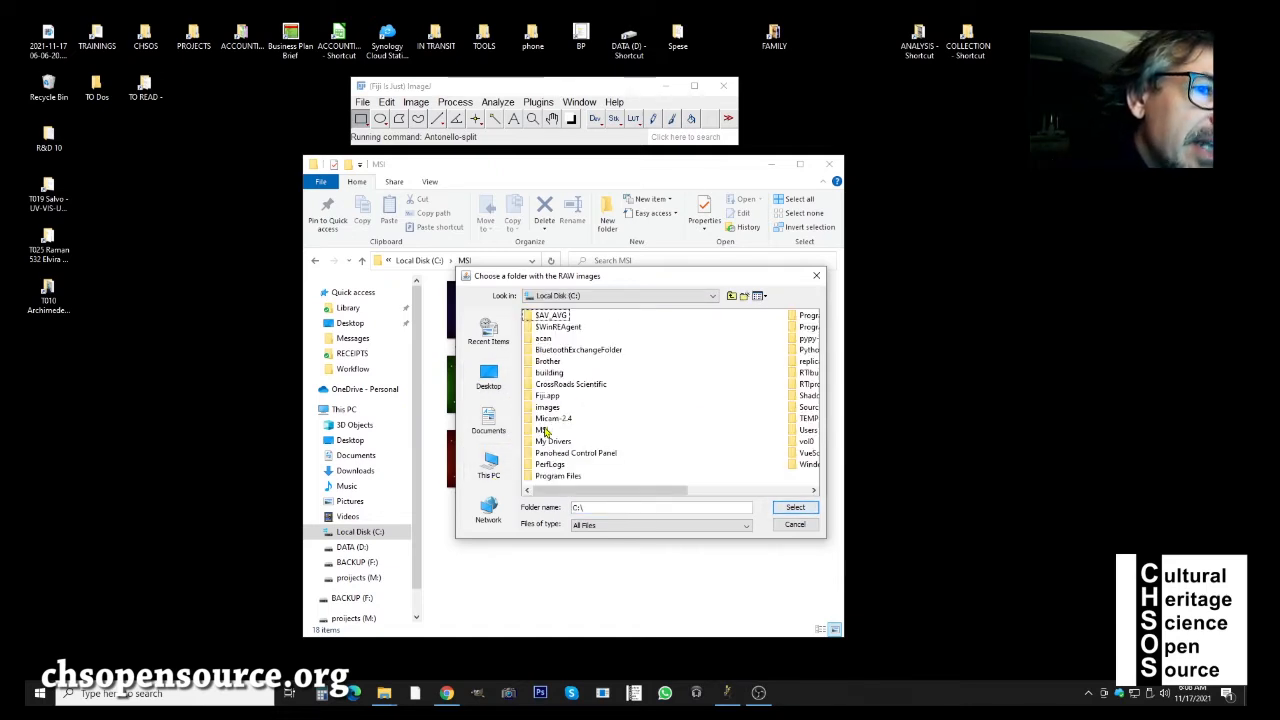
double_click(543, 430)
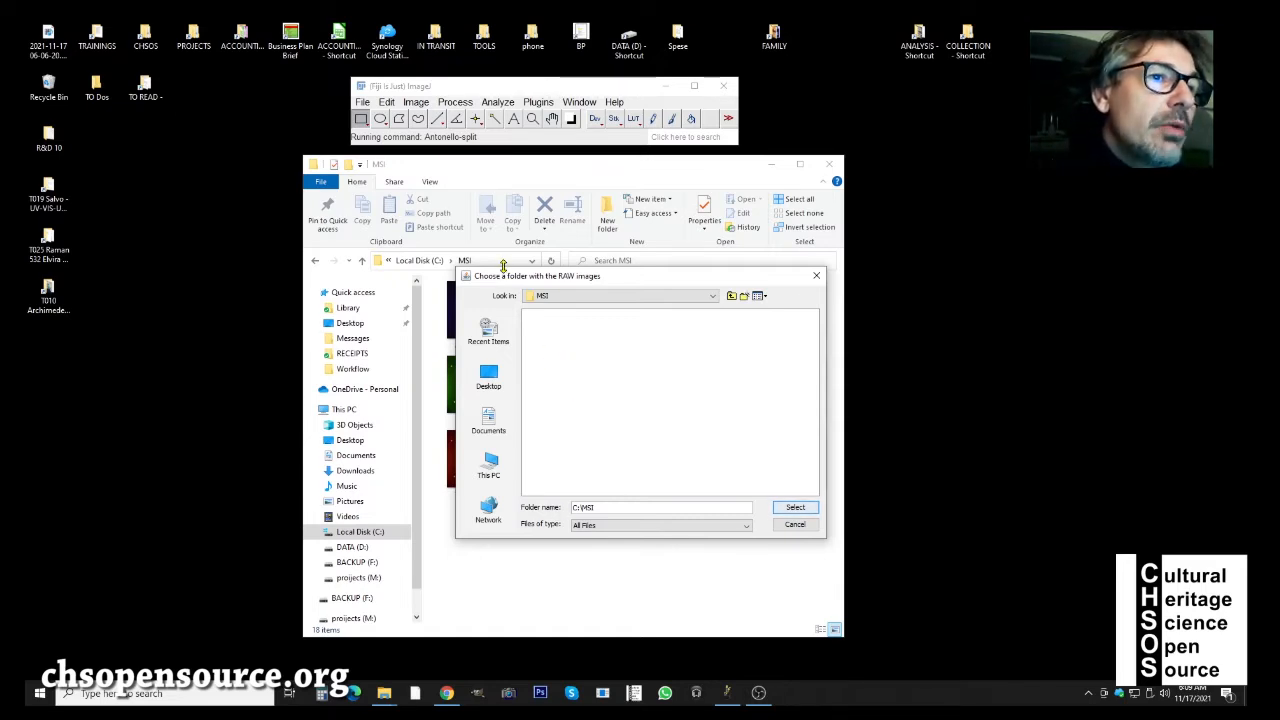
click(800, 510)
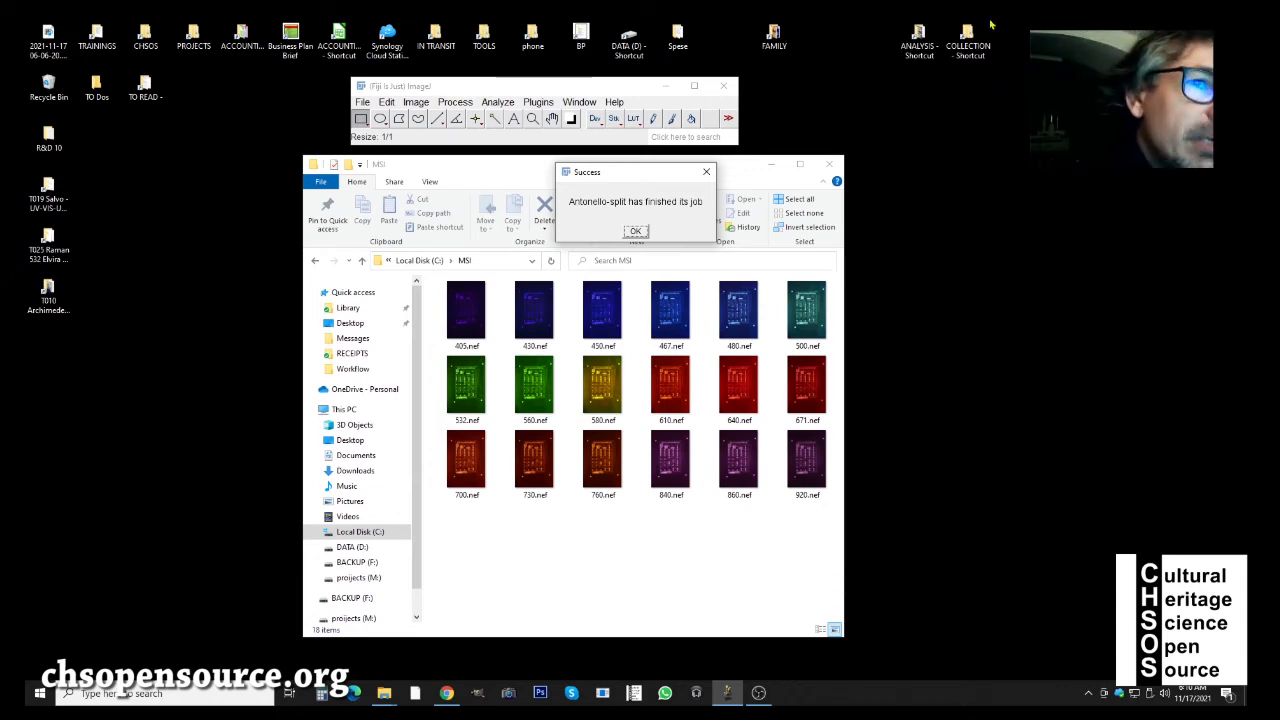
click(640, 232)
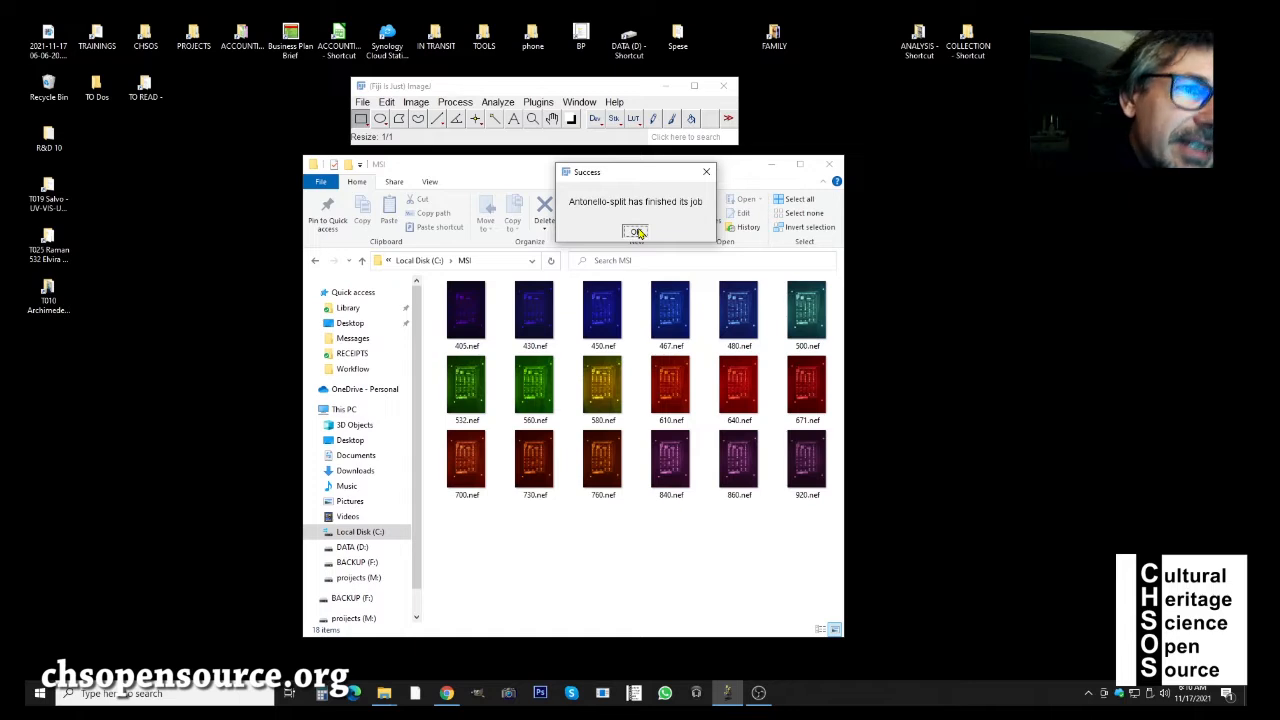
click(637, 232)
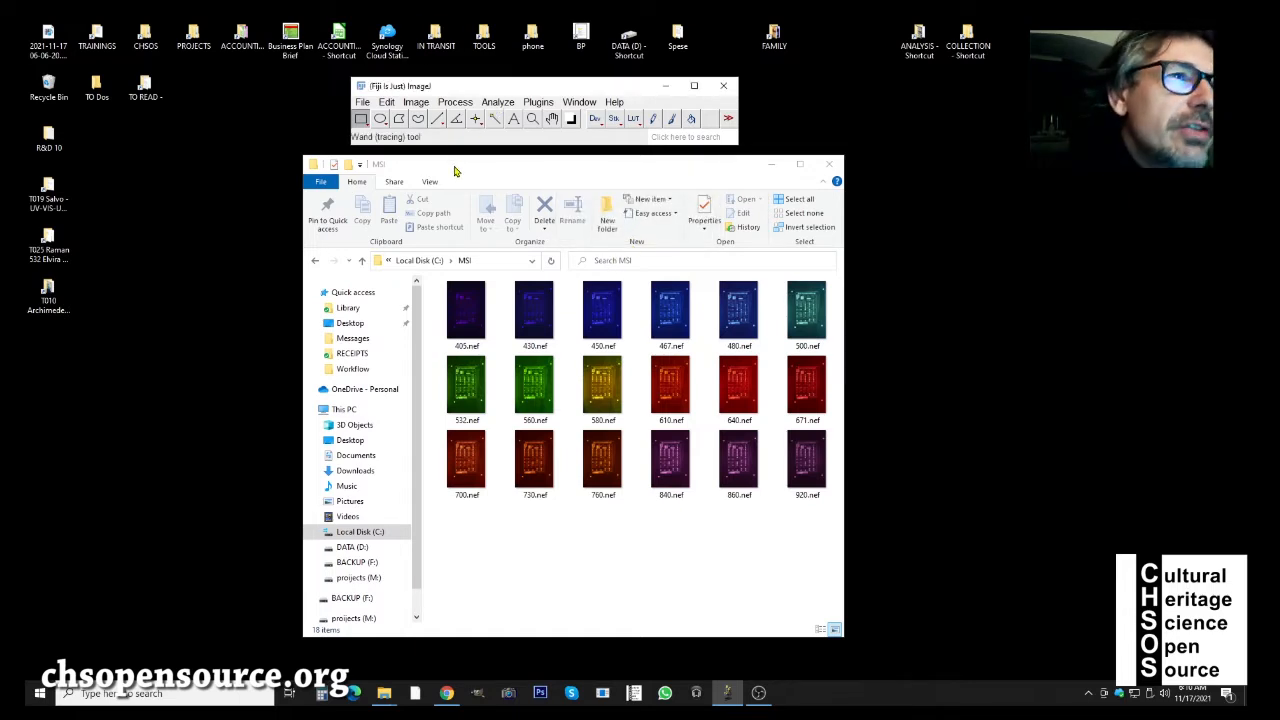
- Return to Local Disk (C:) in File Explorer, look over the new MSI output folders and open MSI-1-BRIGHTEST_COMPONENTS
click(420, 262)
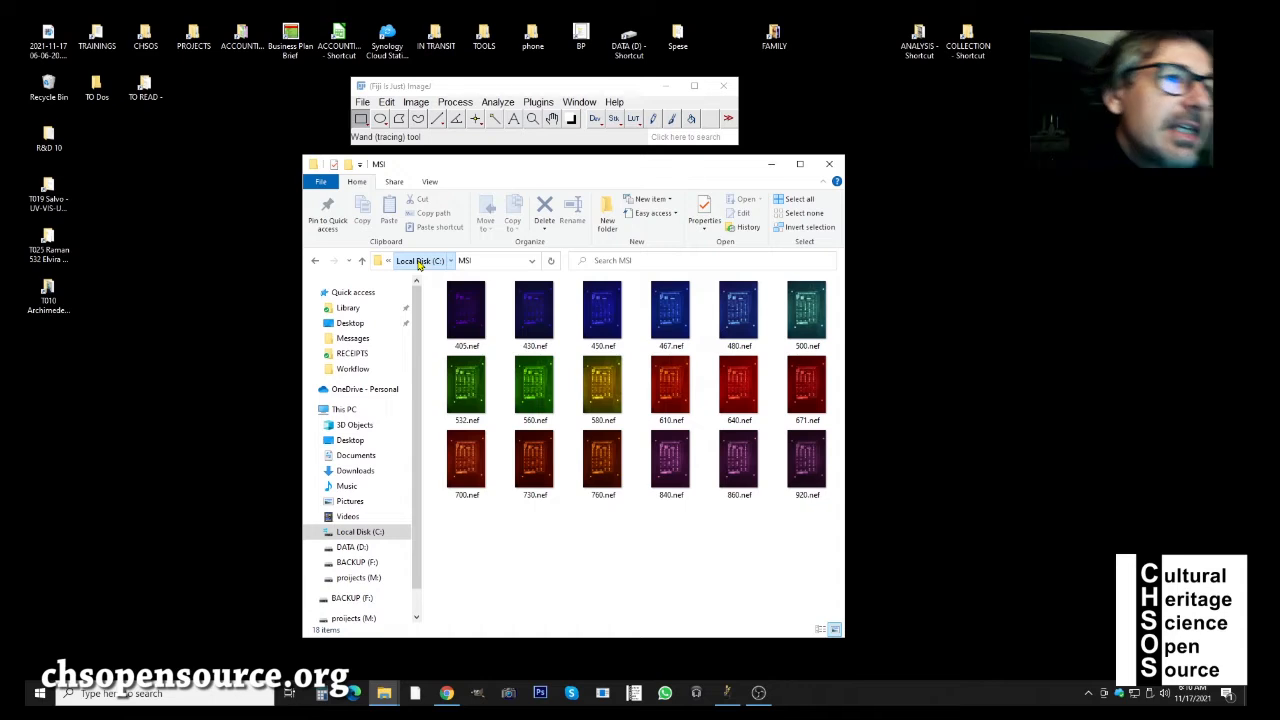
click(420, 262)
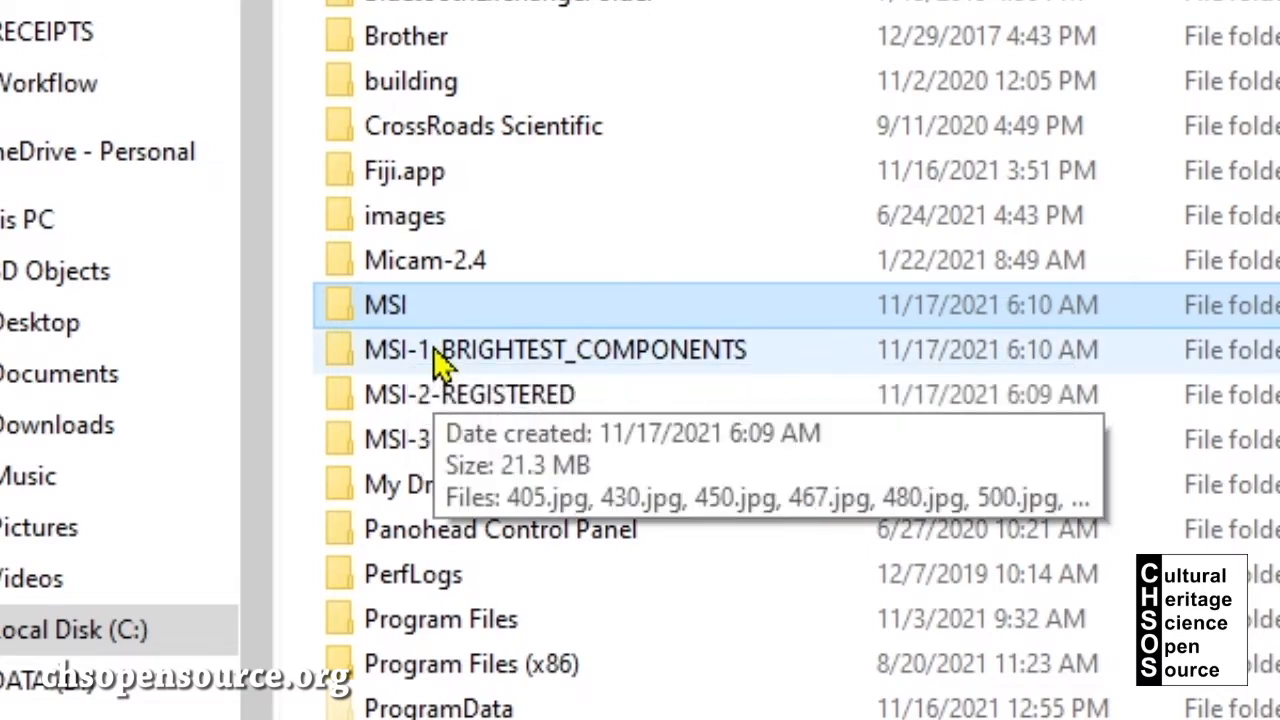
click(514, 442)
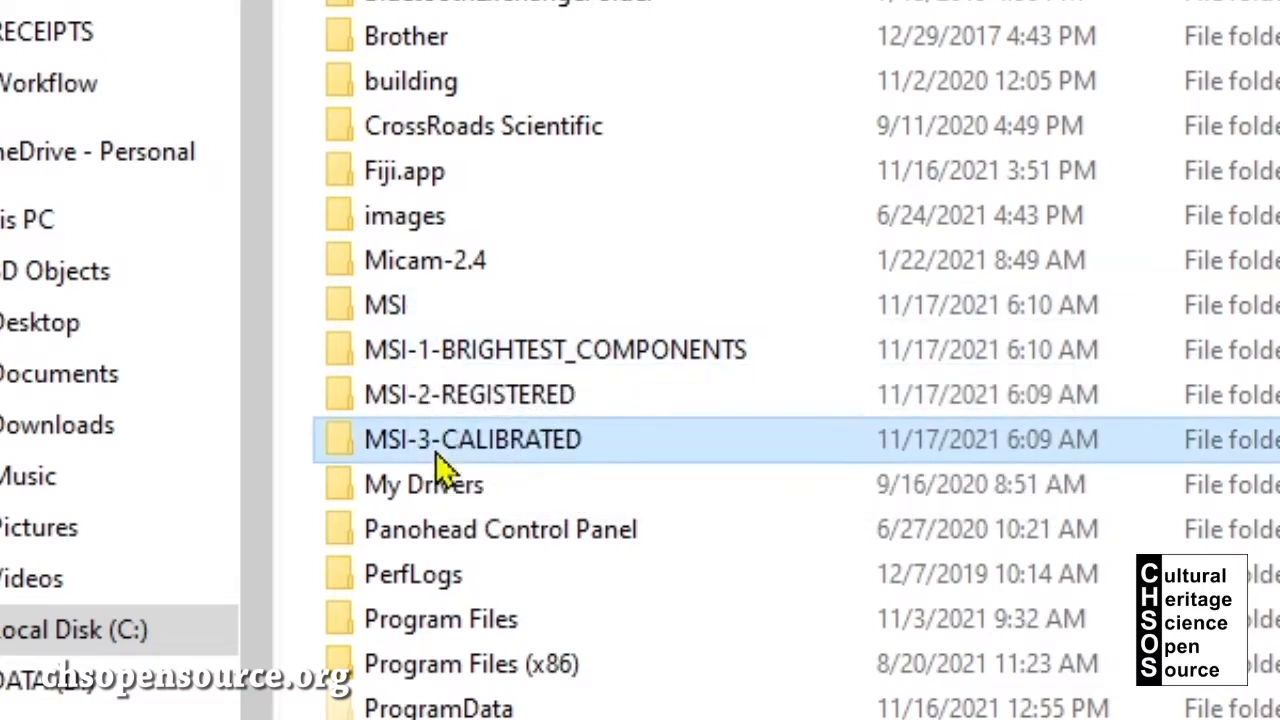
click(440, 355)
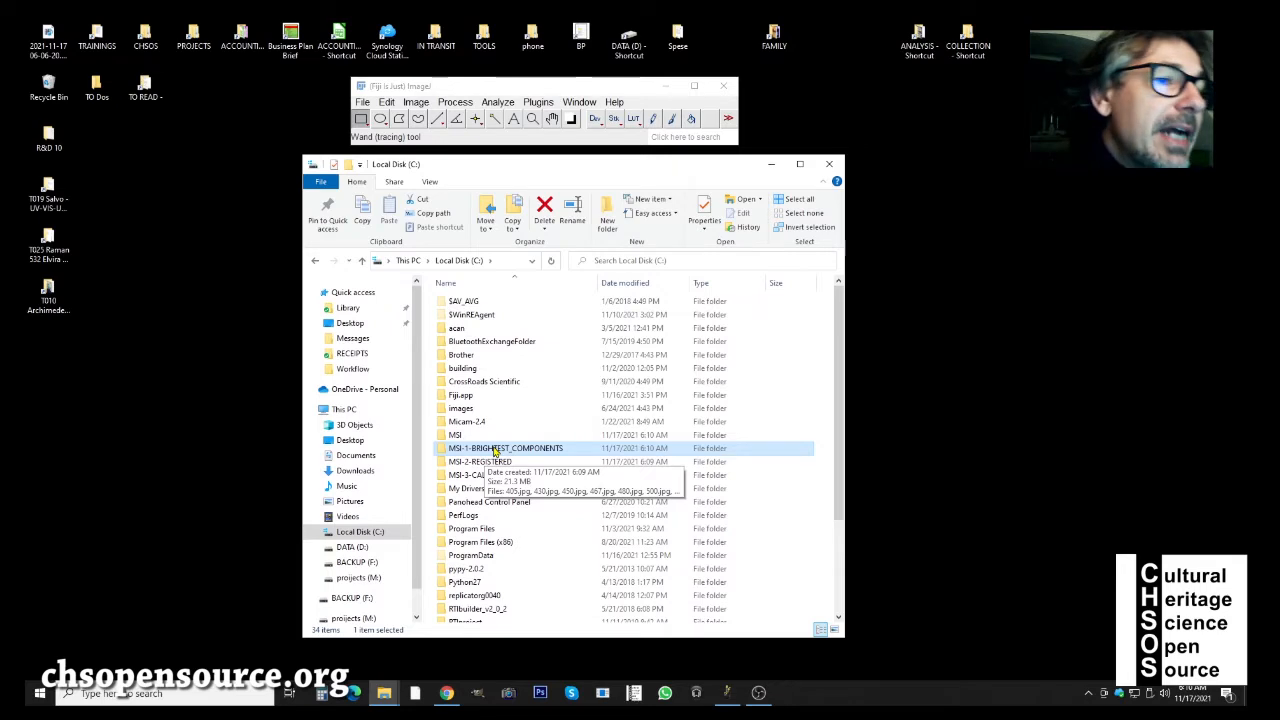
double_click(493, 452)
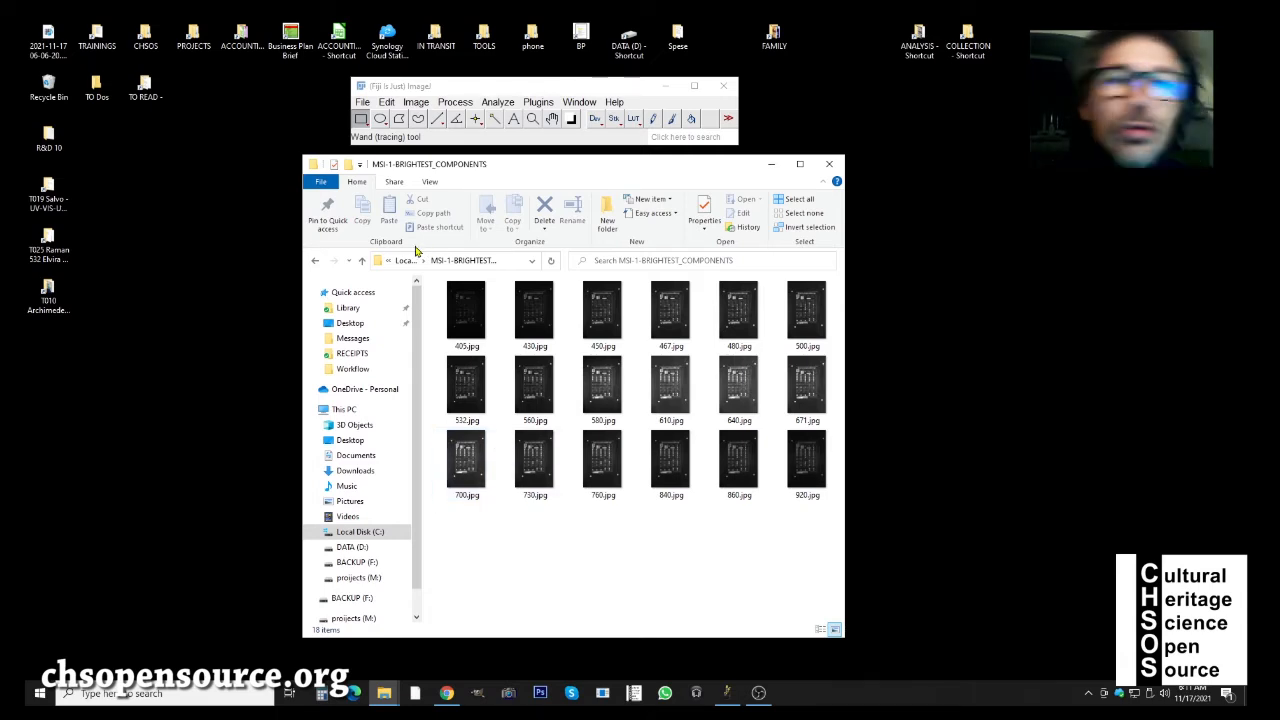
- View the extracted images in sequence from 405.jpg to 920.jpg in Photos, and close the viewer
double_click(477, 312)
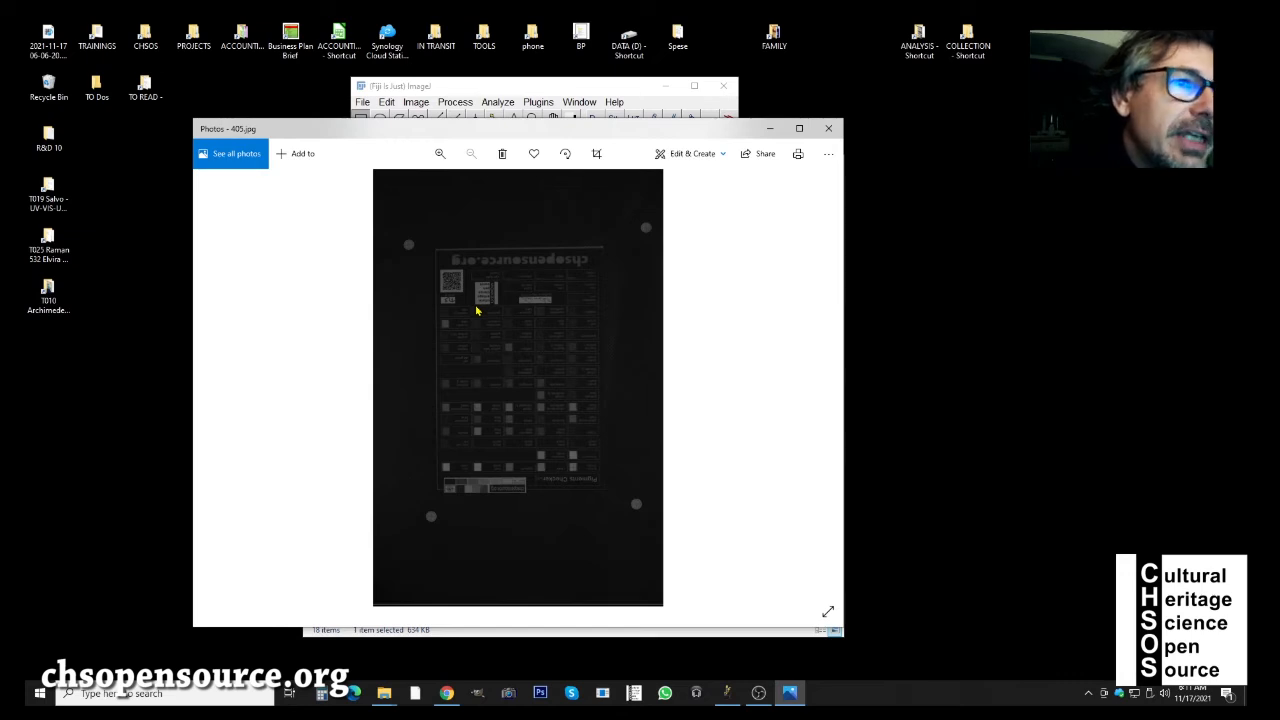
key(Right)
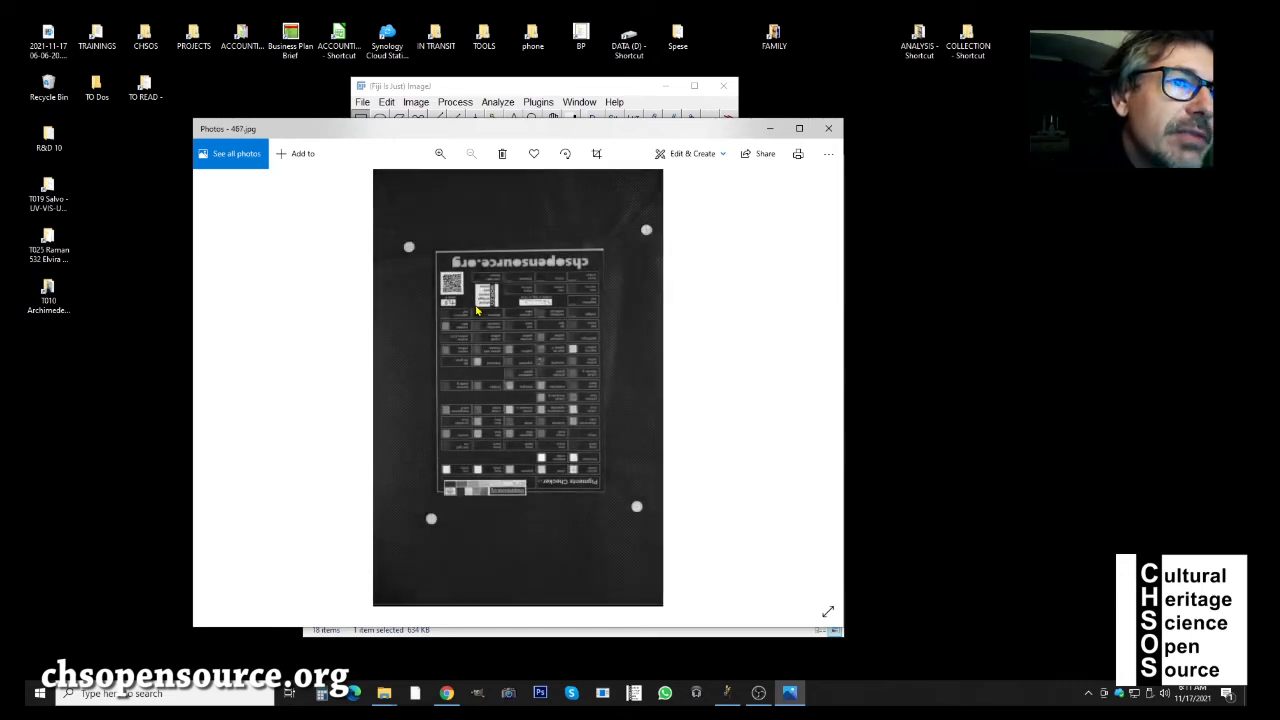
key(Right)
key(Right)
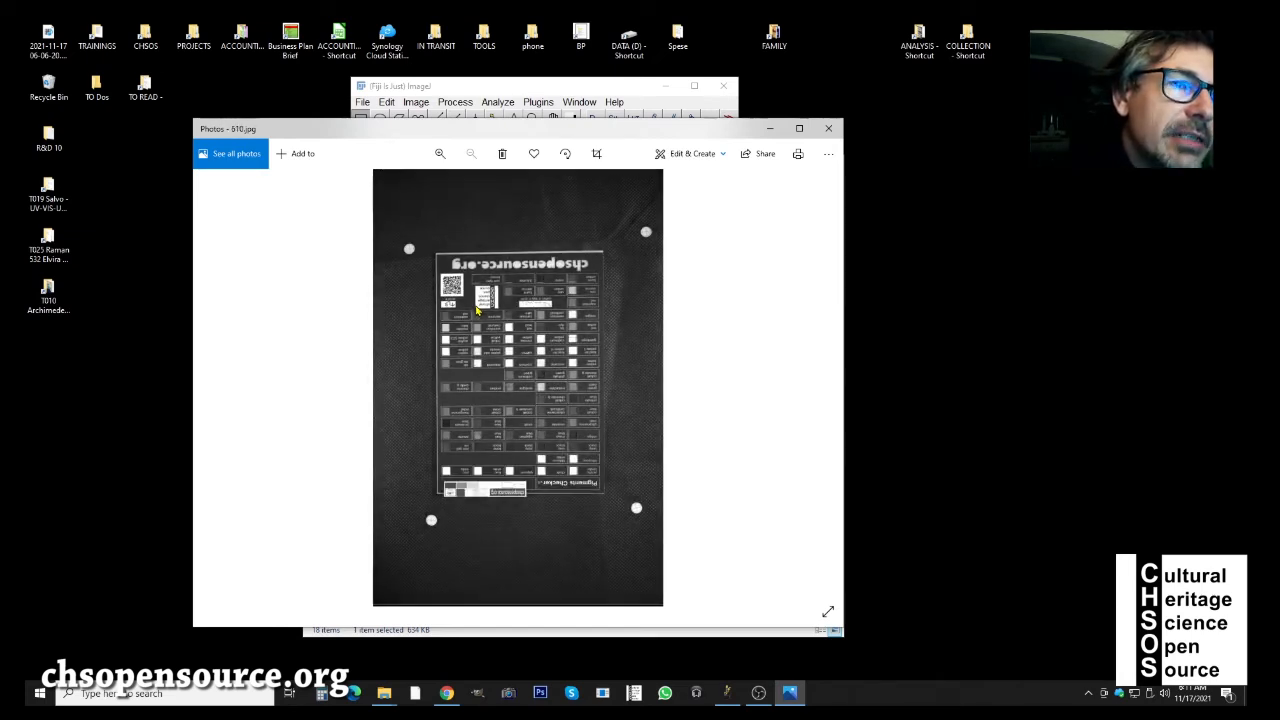
key(Right)
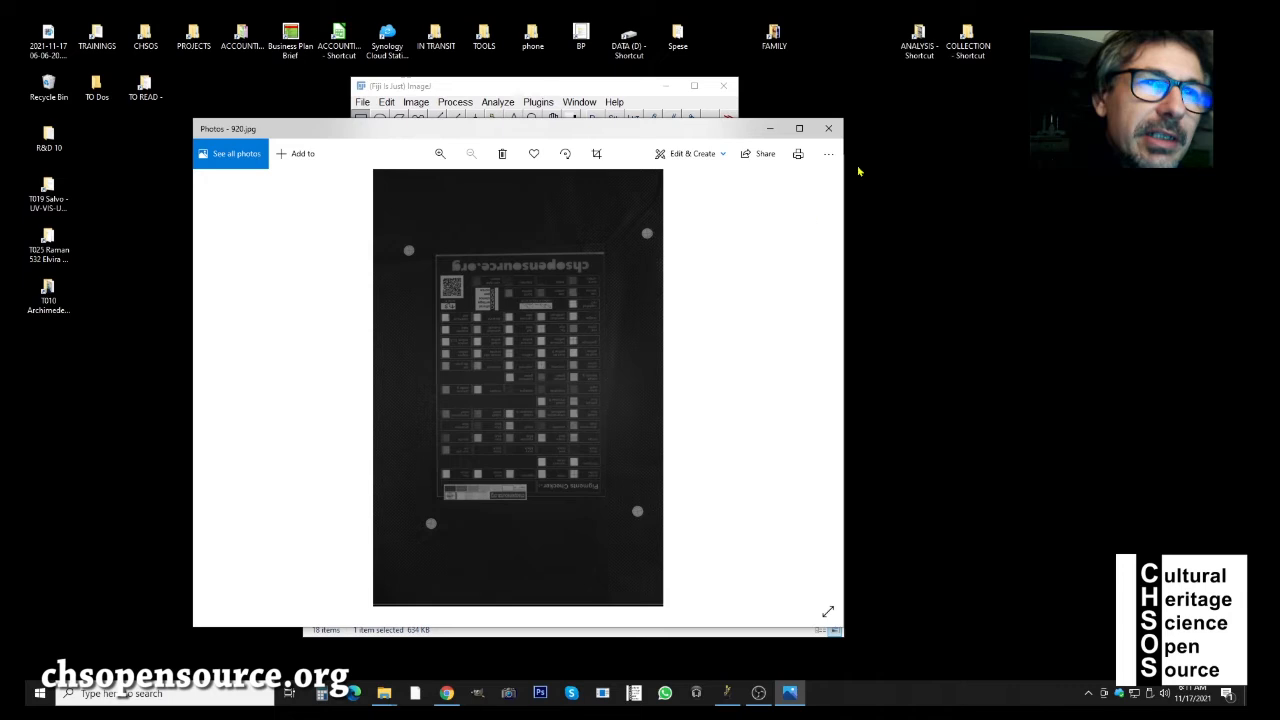
click(826, 128)
drag(590, 172, 573, 175)
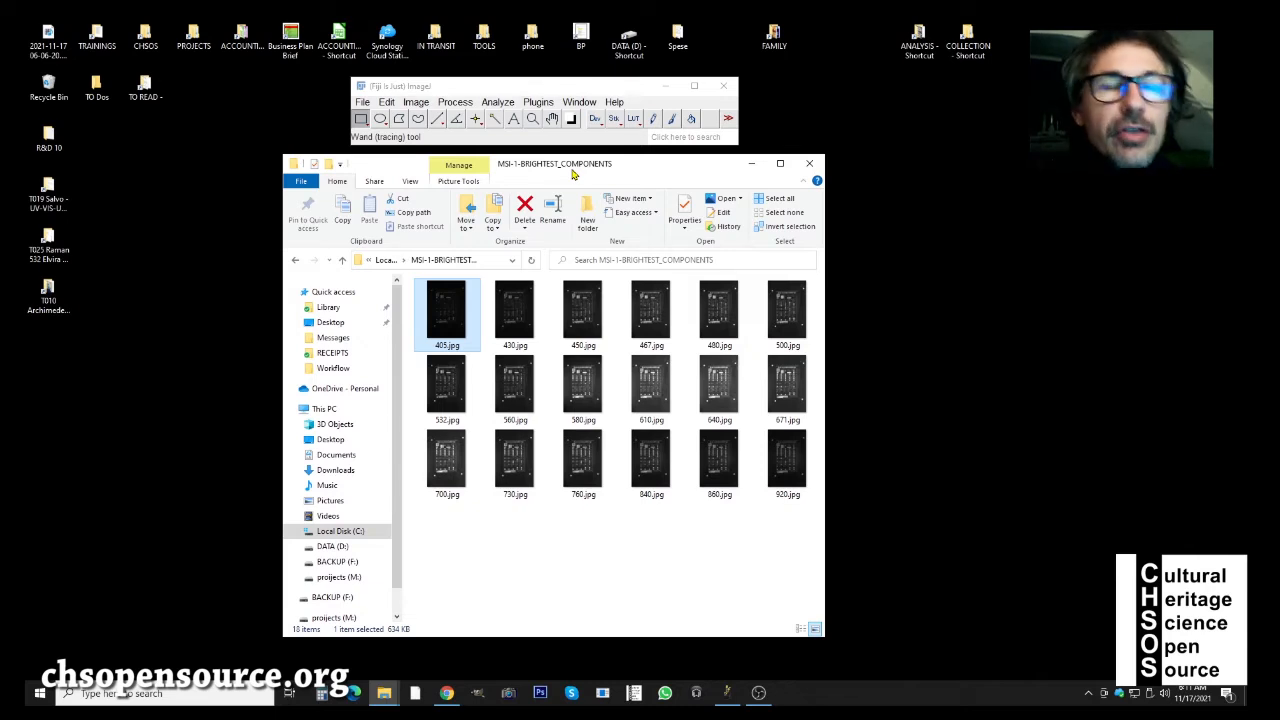
- Reopen 405.jpg to check the framing of the images, close the viewer and move the folder window aside
double_click(449, 306)
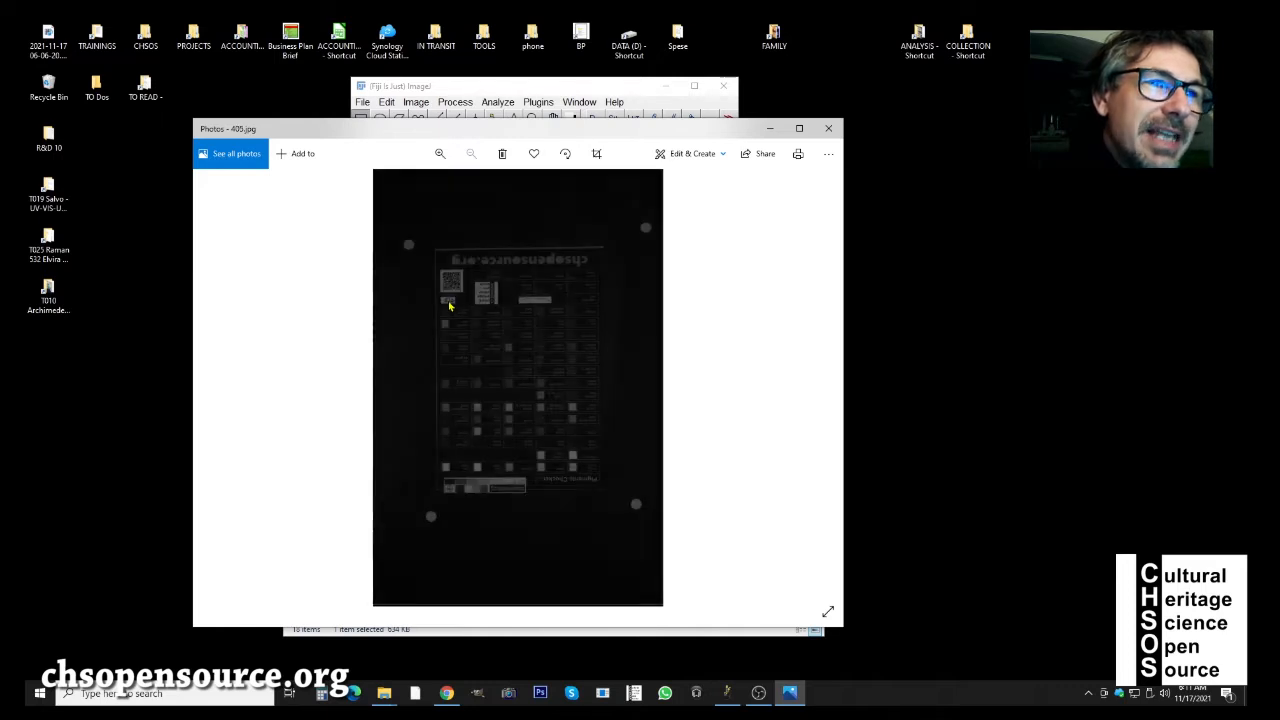
key(Right)
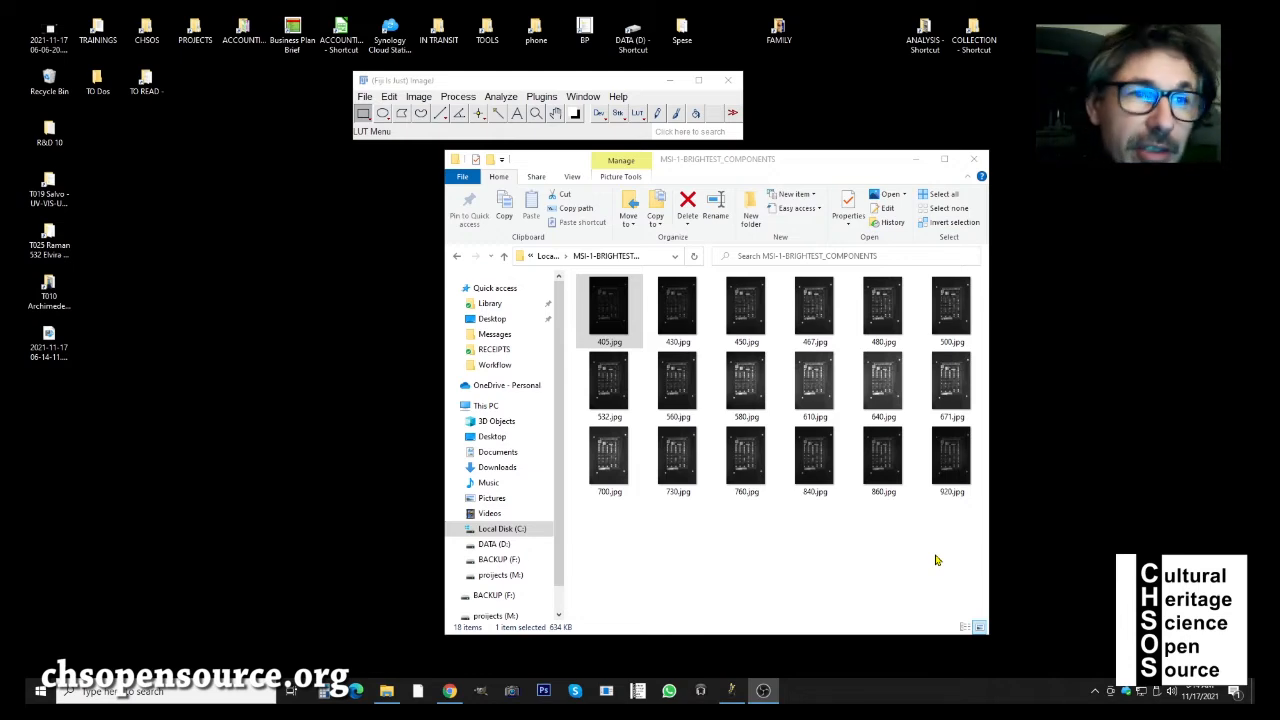
double_click(607, 311)
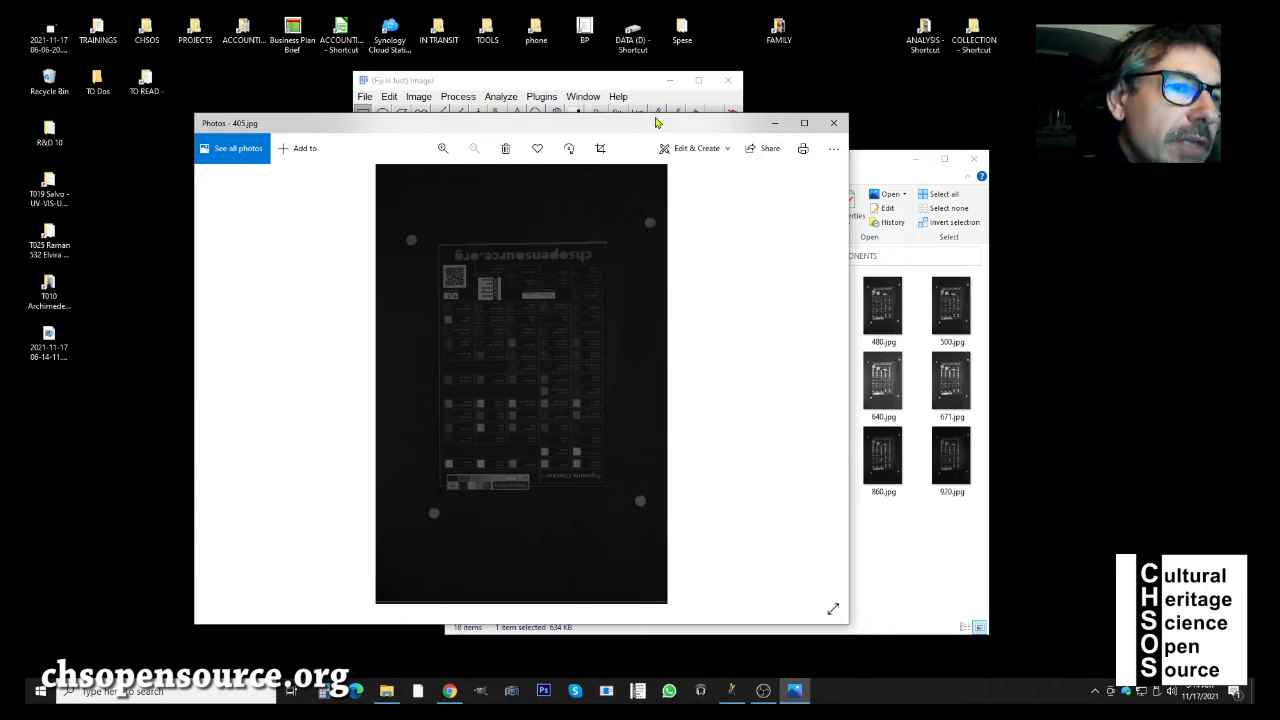
click(833, 122)
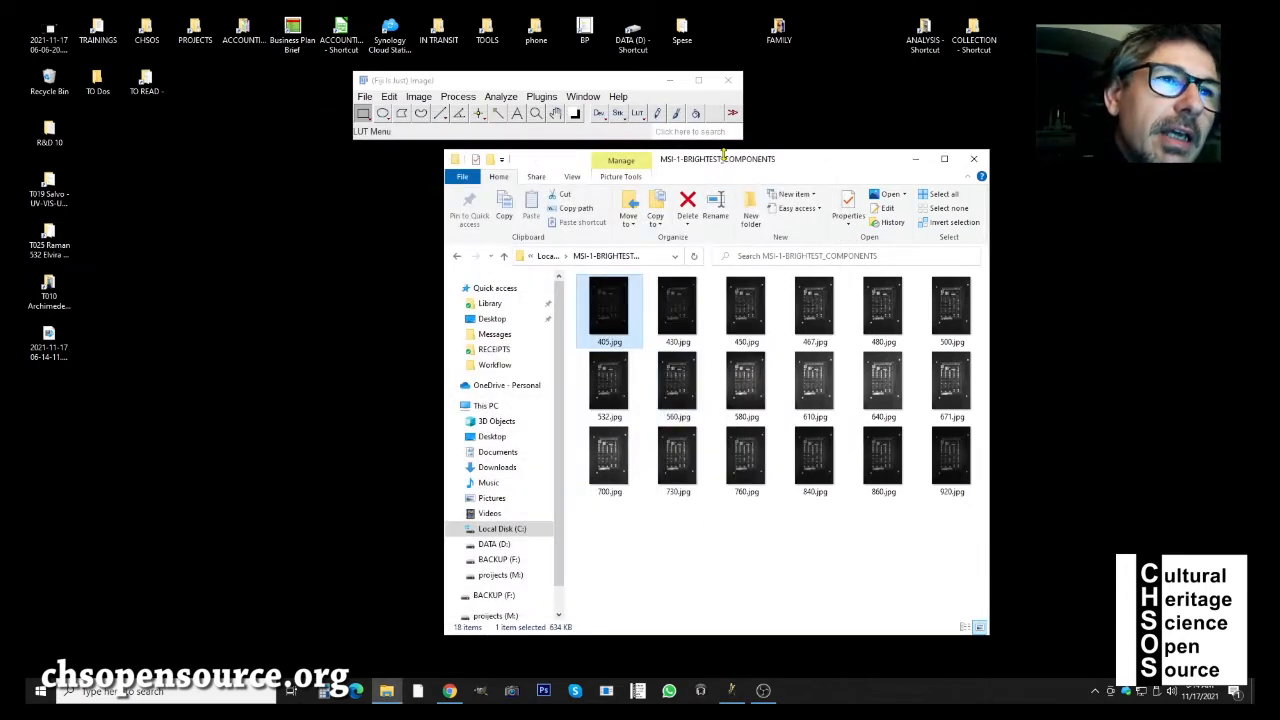
drag(723, 155, 555, 163)
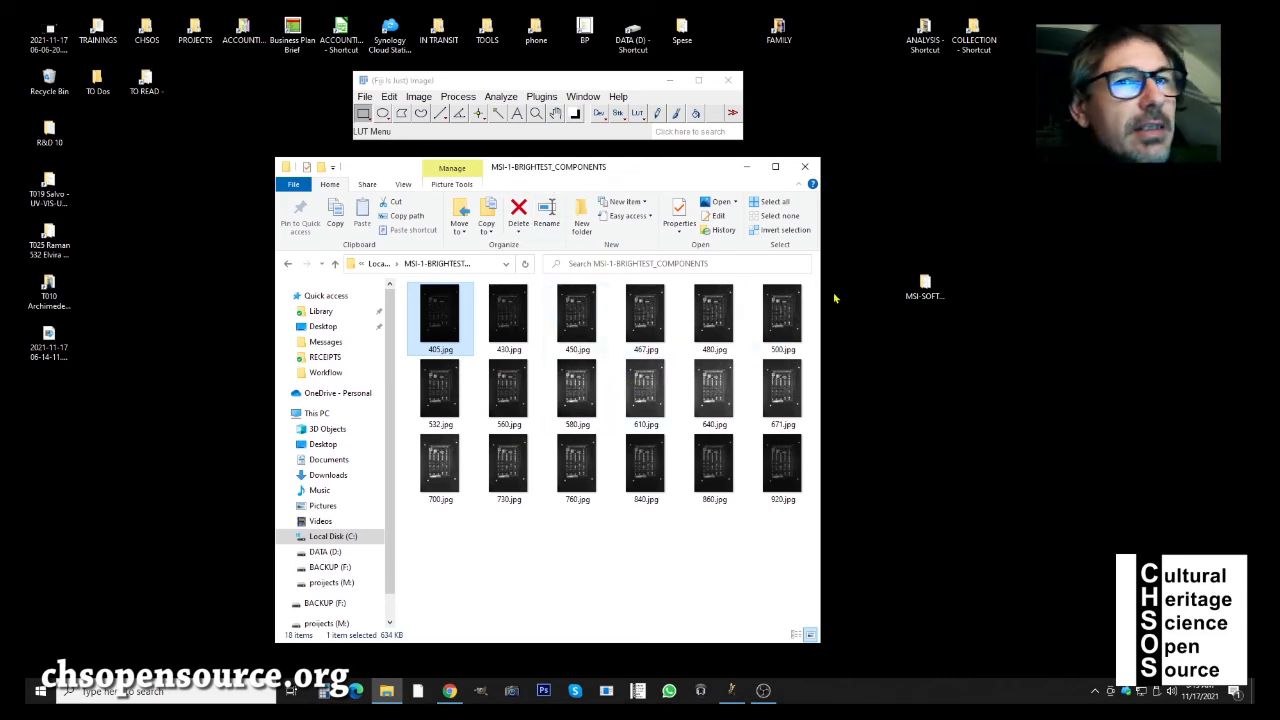
- Open the MSI-SOFTWARE folder from the desktop, place its window beside the image folder, and enter the Registration app subfolder
click(912, 291)
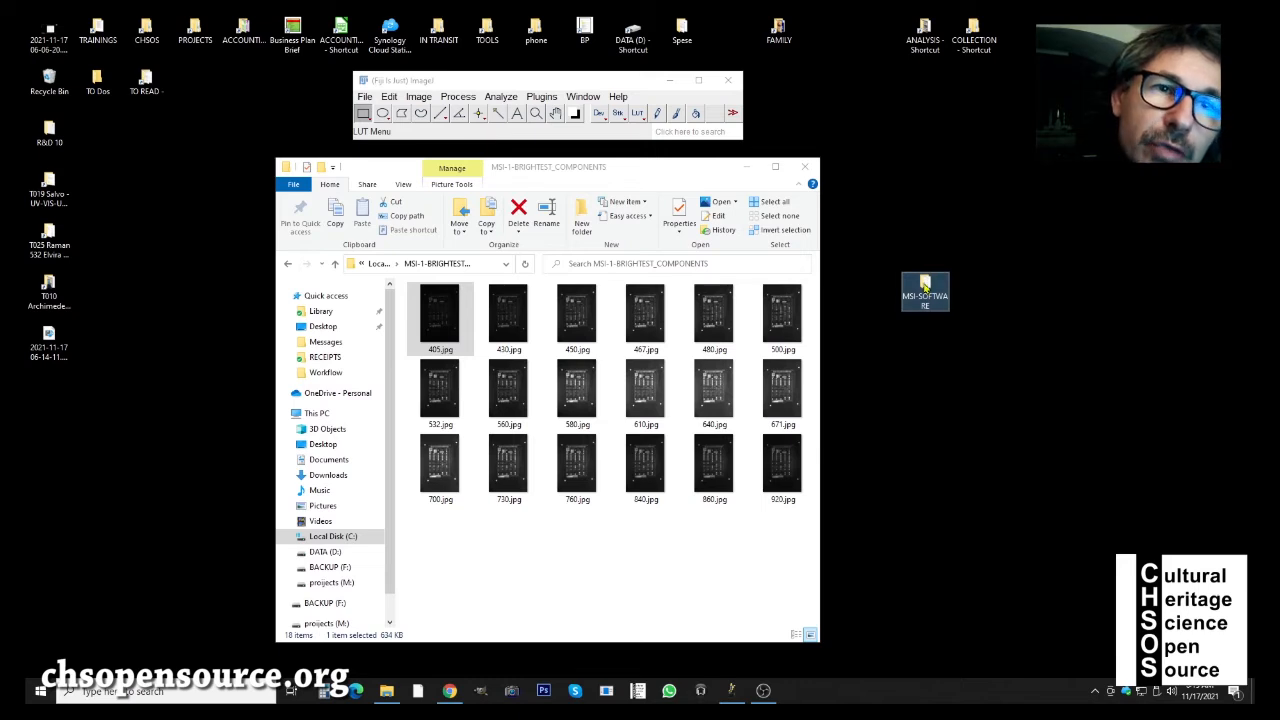
double_click(927, 283)
drag(539, 186, 876, 163)
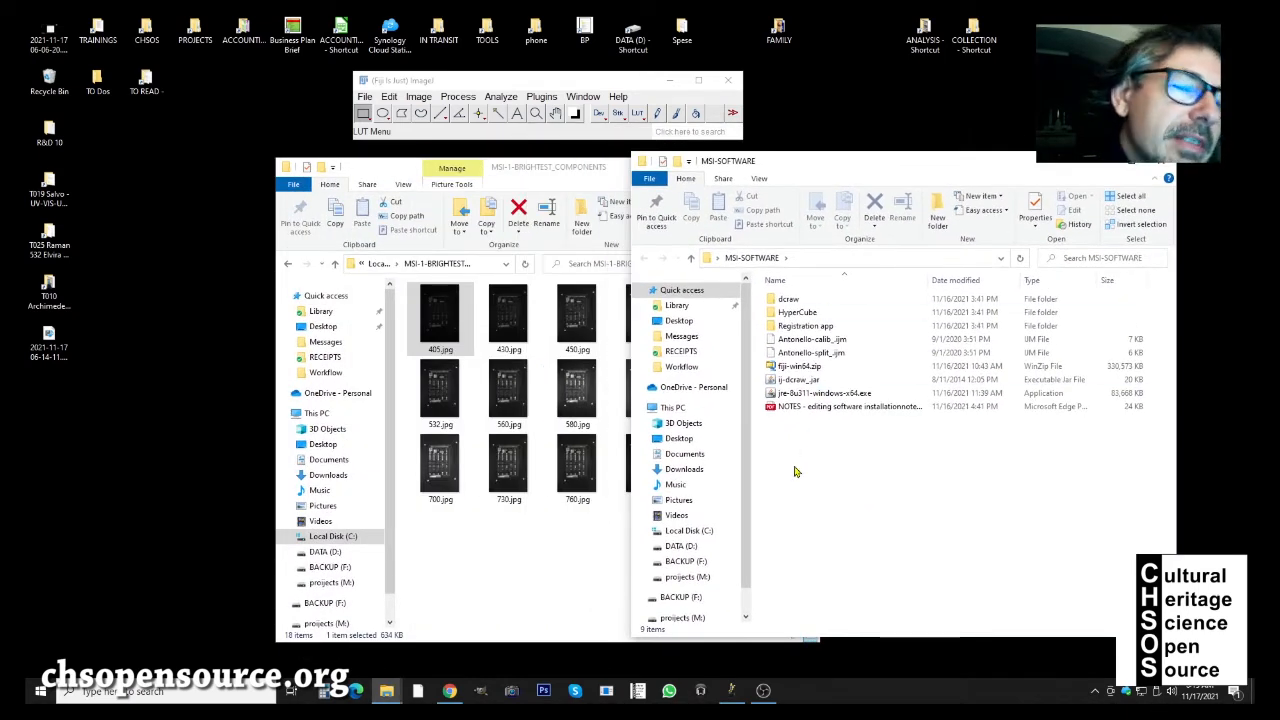
double_click(800, 327)
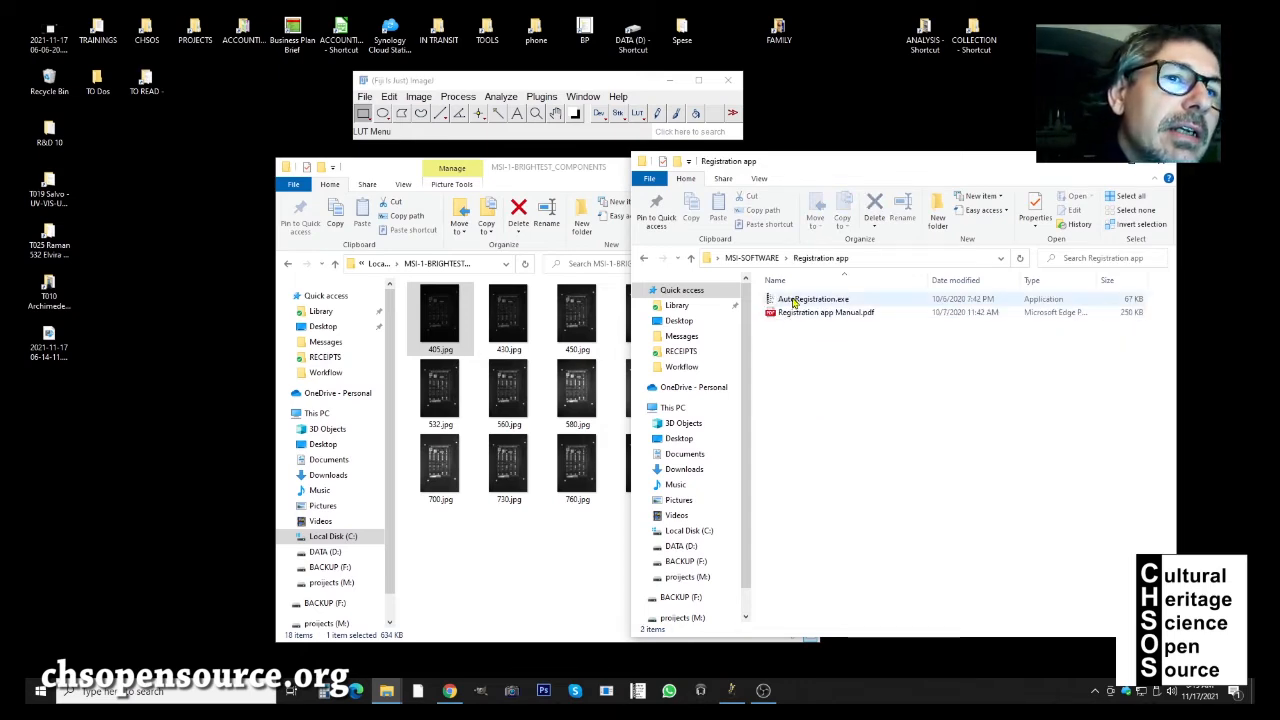
click(796, 302)
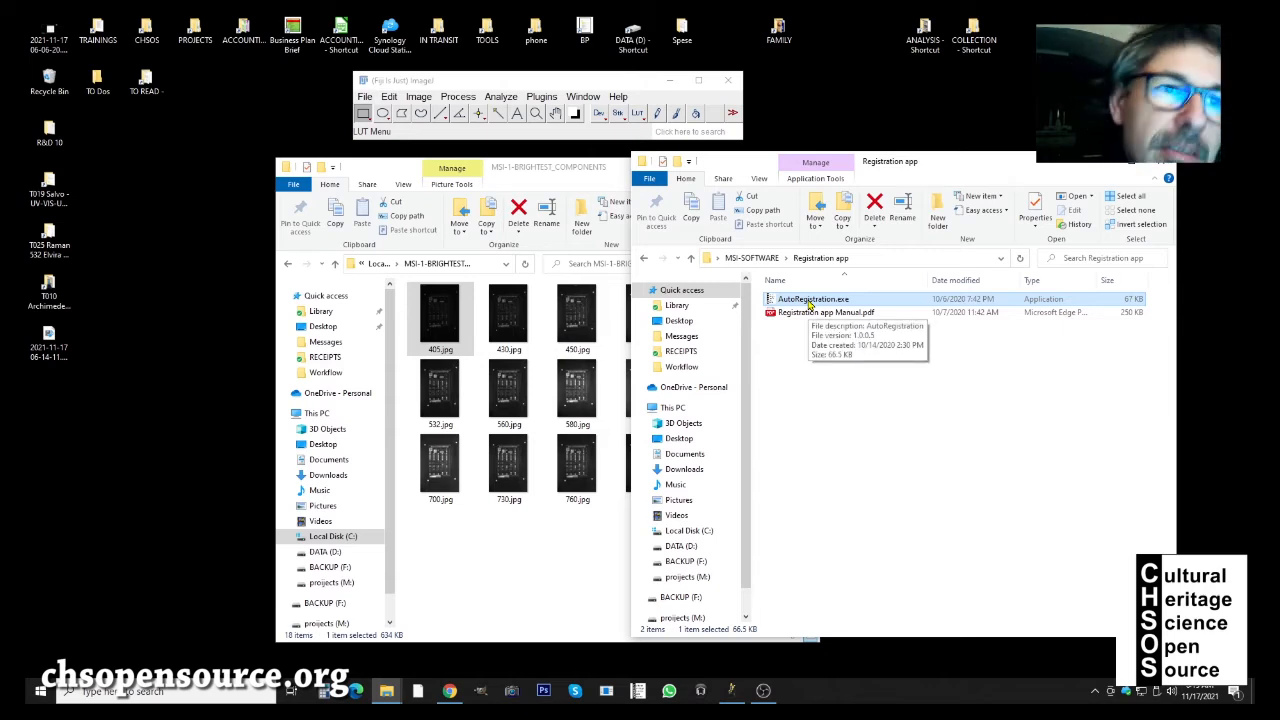
click(812, 316)
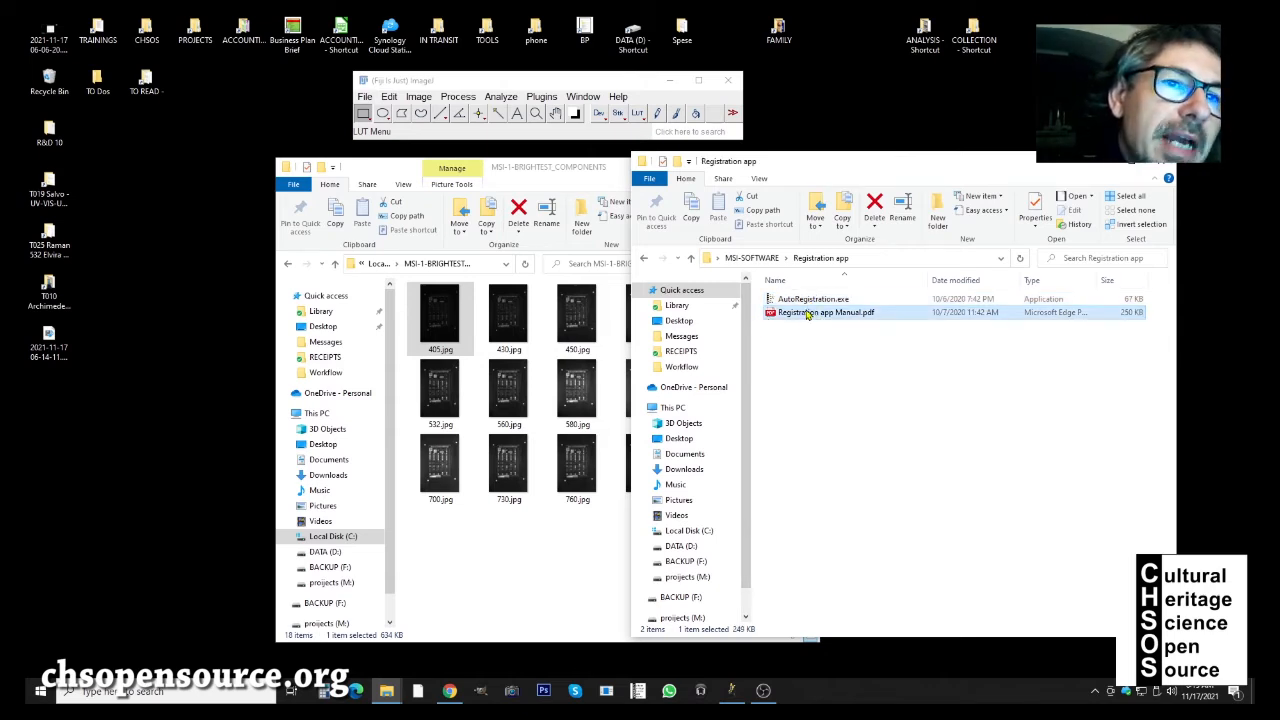
- Launch AutoRegistration.exe, allow it to run despite the SmartScreen block, and reposition its window below the Fiji toolbar
double_click(807, 299)
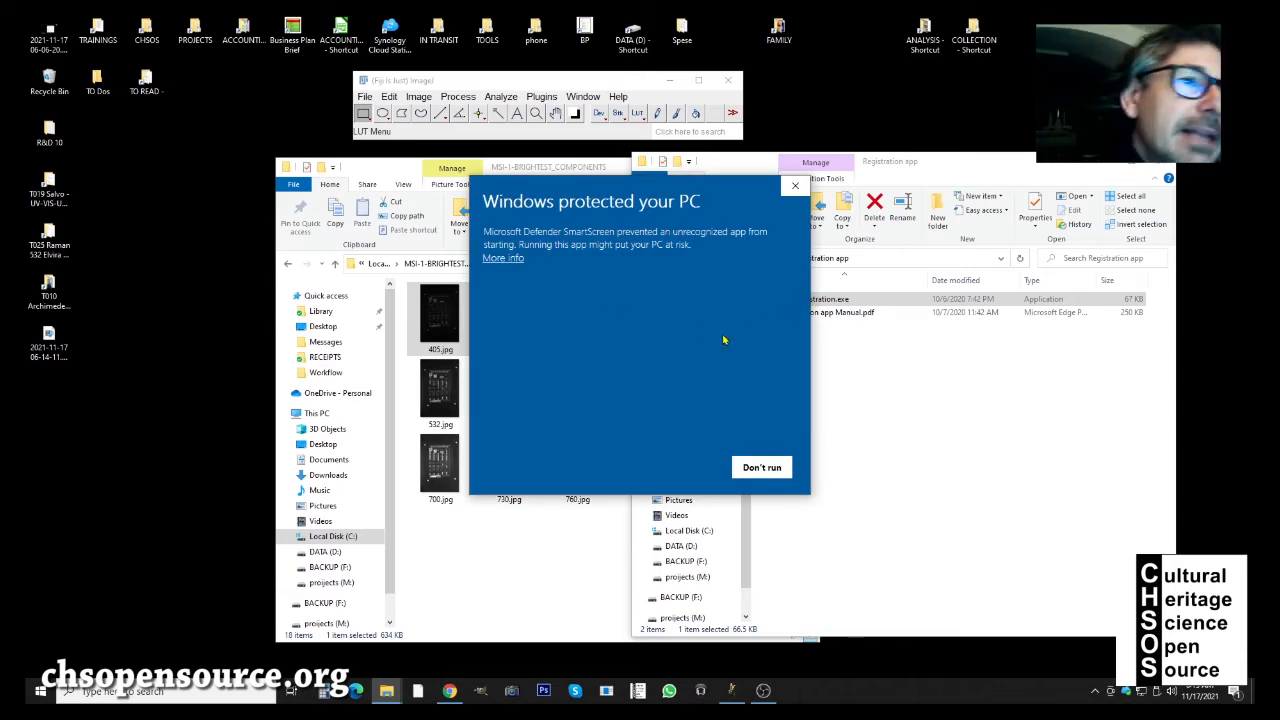
click(503, 259)
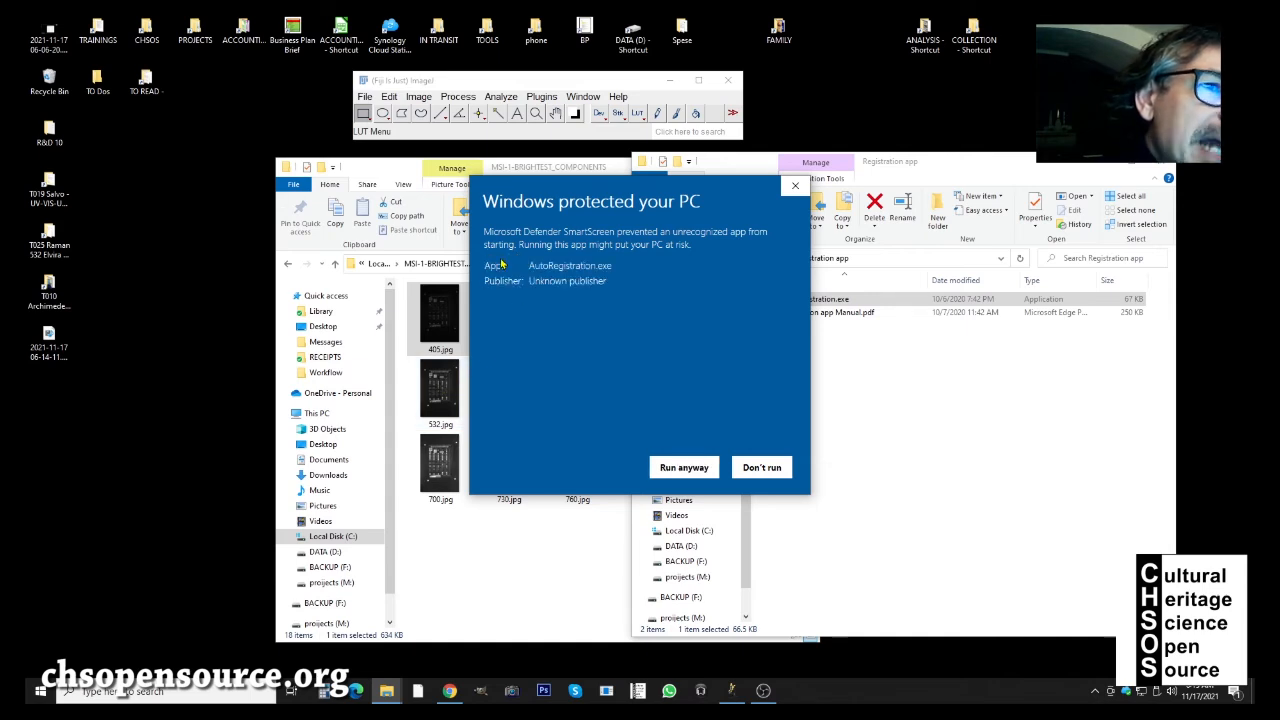
click(688, 470)
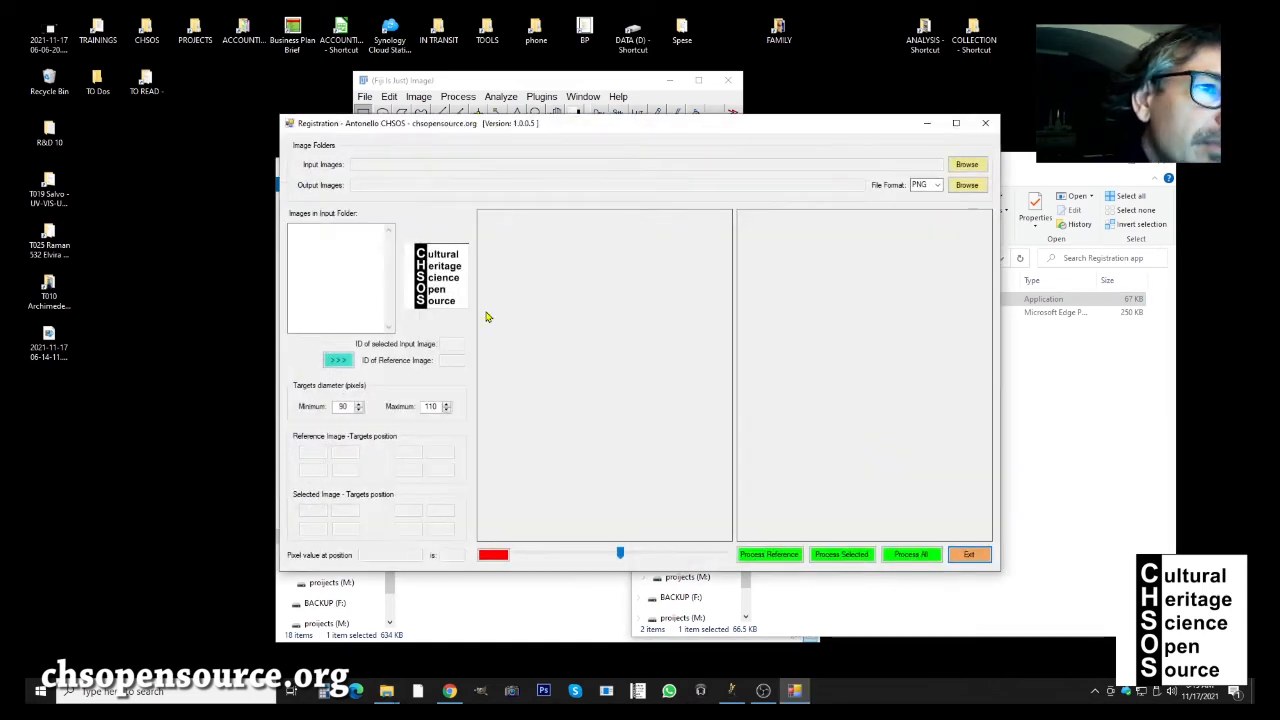
drag(533, 133, 545, 185)
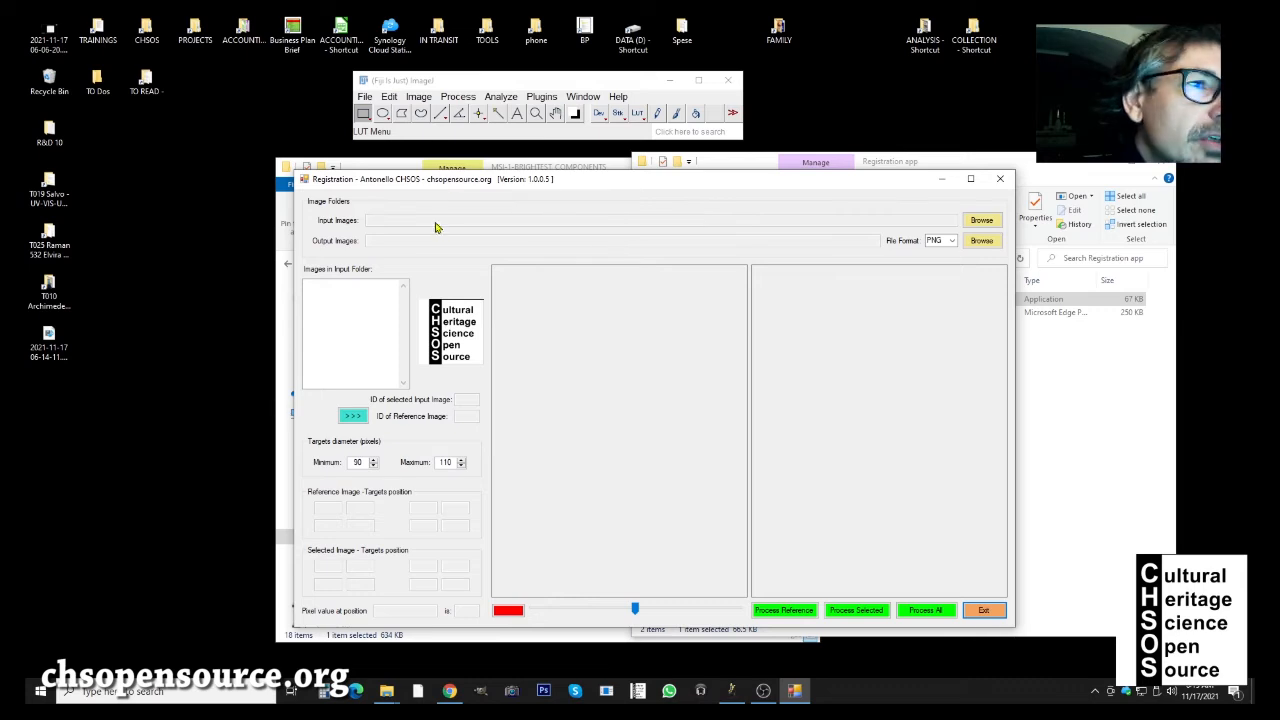
drag(455, 182, 467, 175)
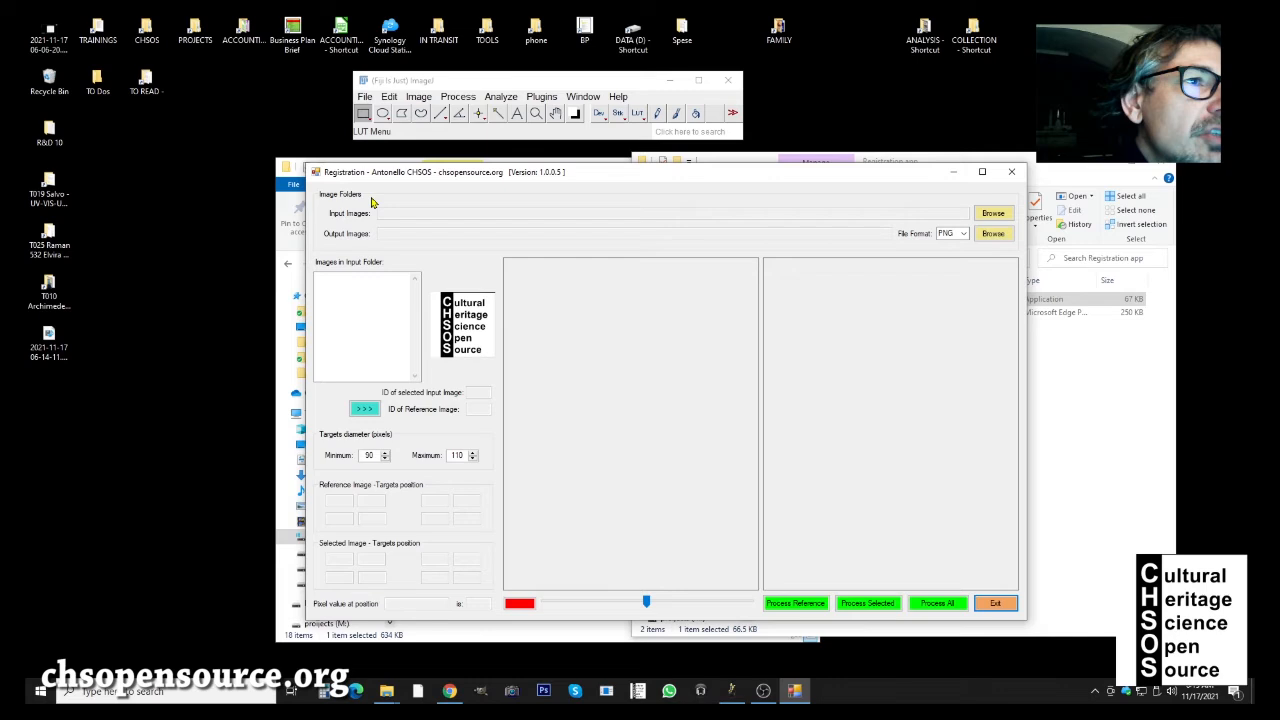
- Set the input images folder to C:\MSI-1-BRIGHTEST_COMPONENTS
click(993, 214)
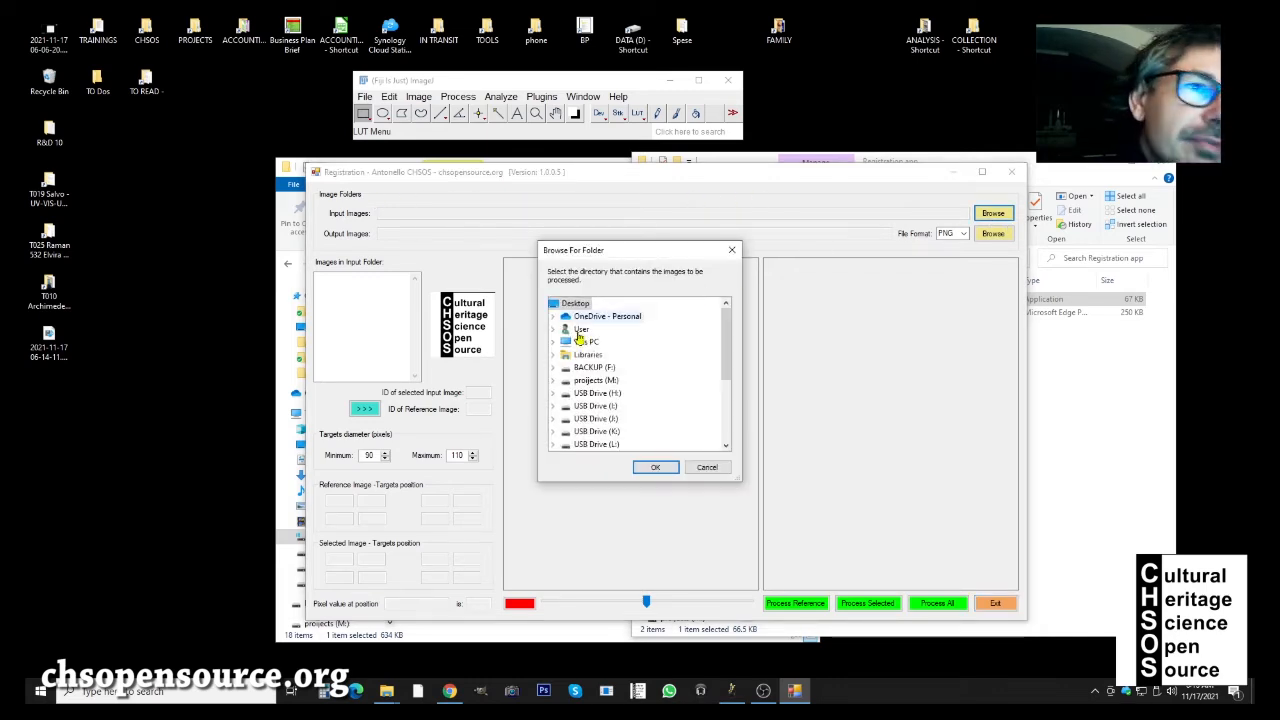
click(590, 343)
double_click(593, 343)
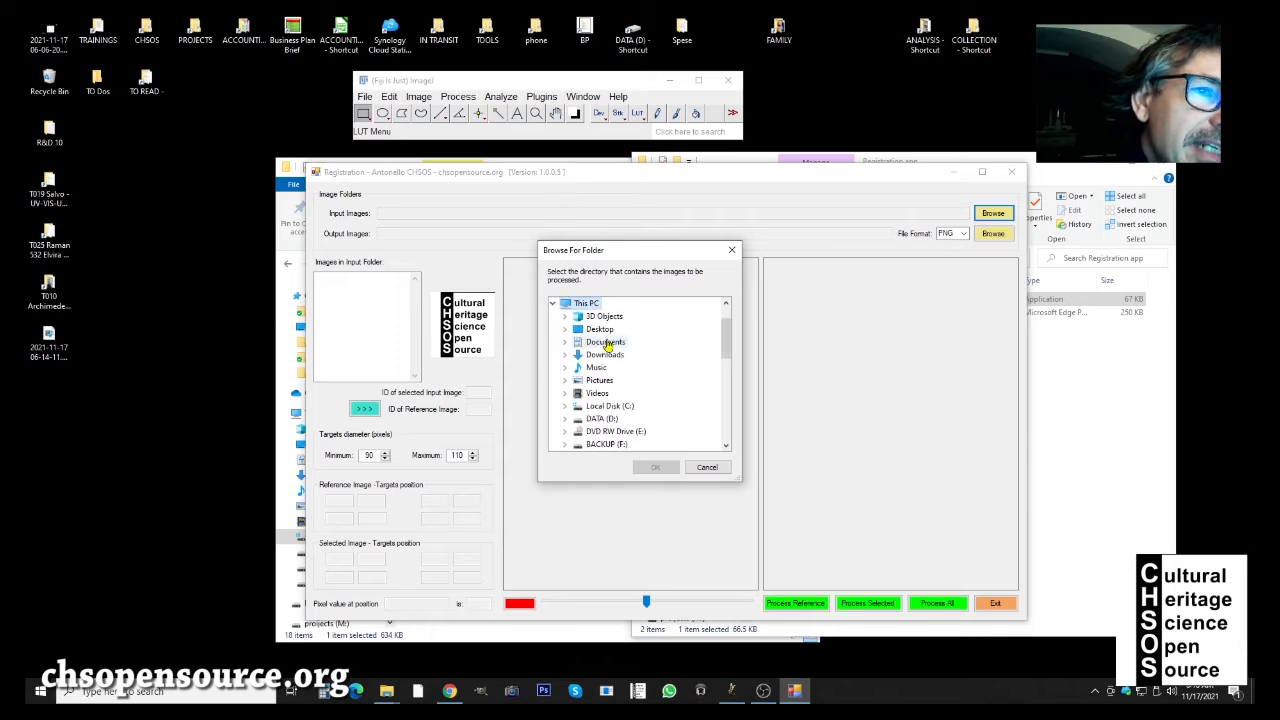
double_click(610, 412)
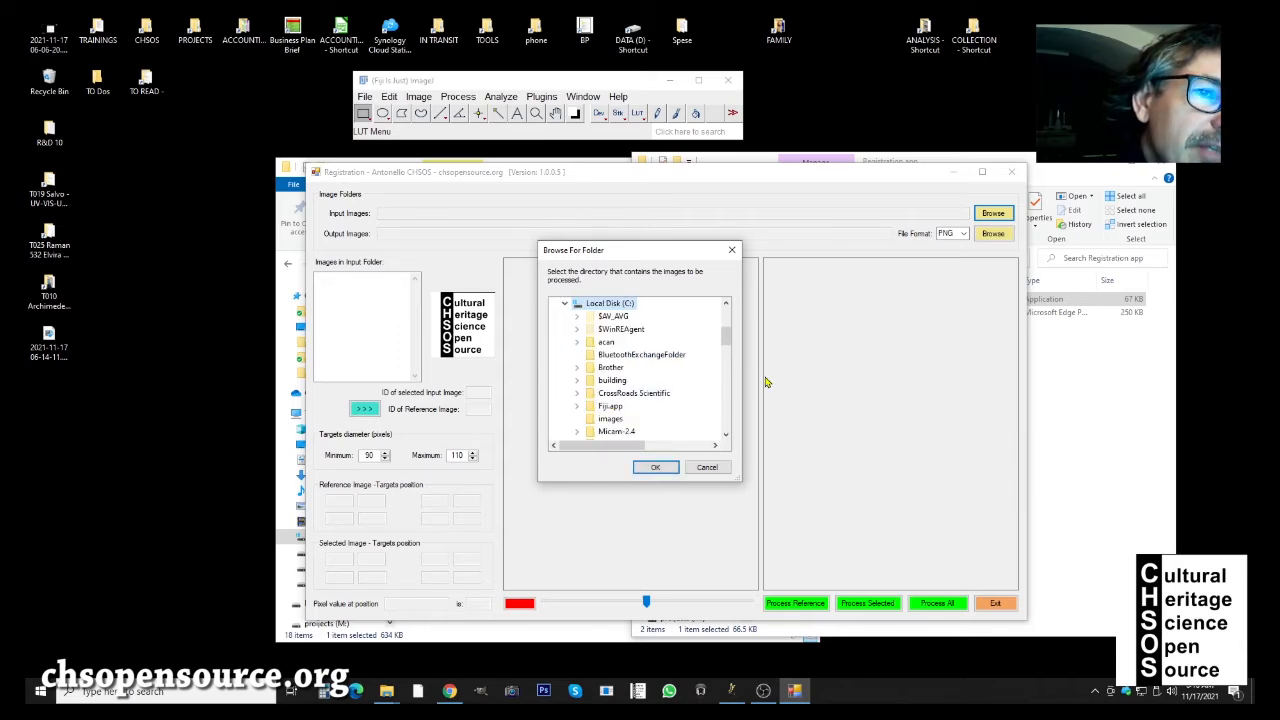
scroll(666, 391, down, 1)
click(607, 406)
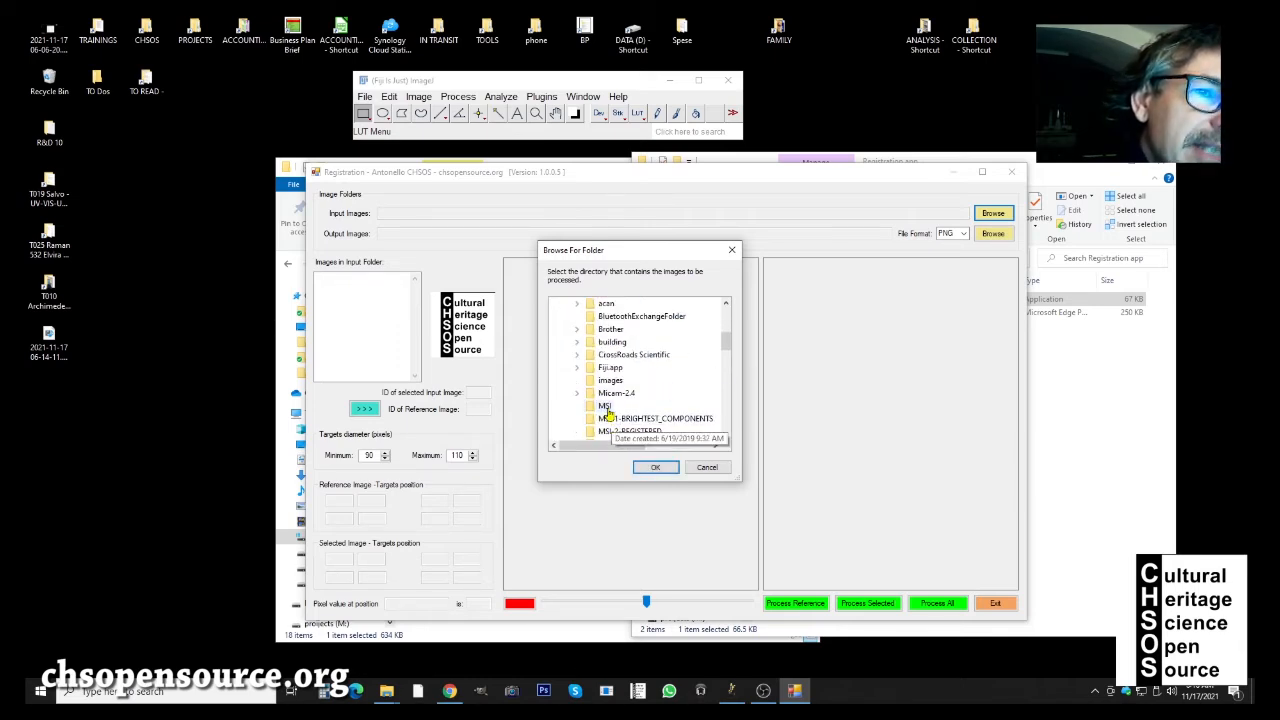
click(622, 421)
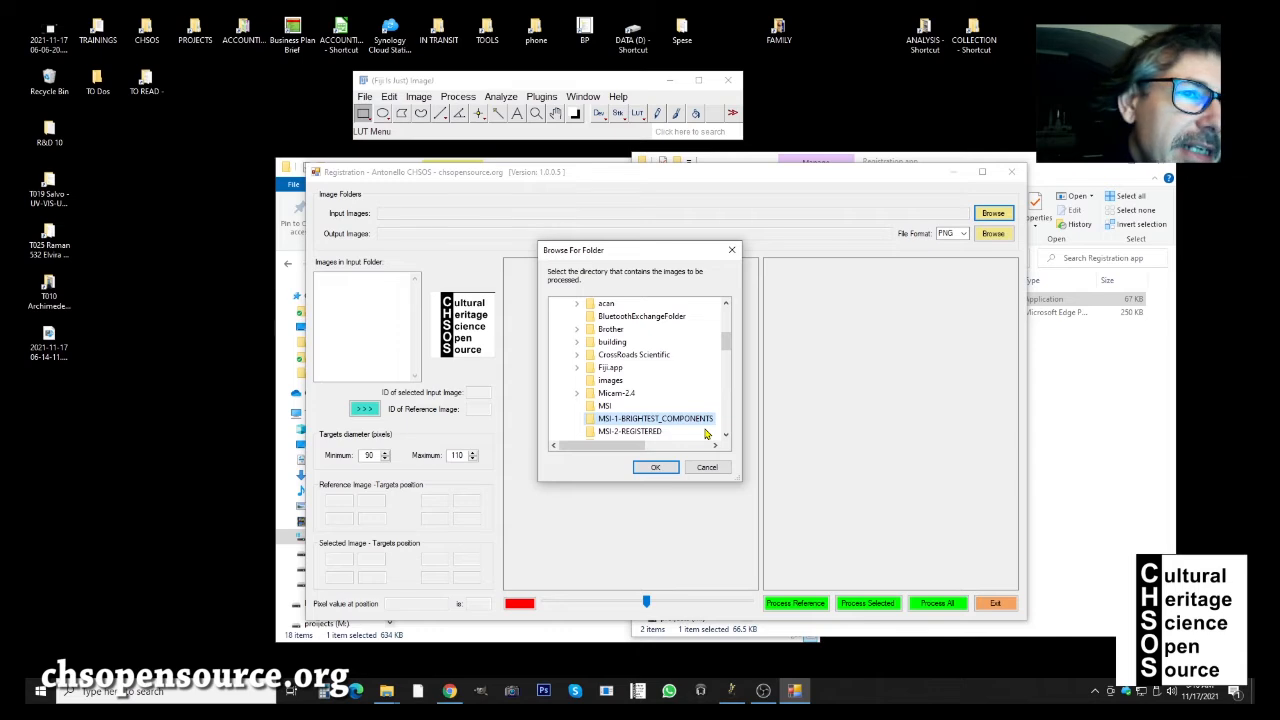
click(656, 467)
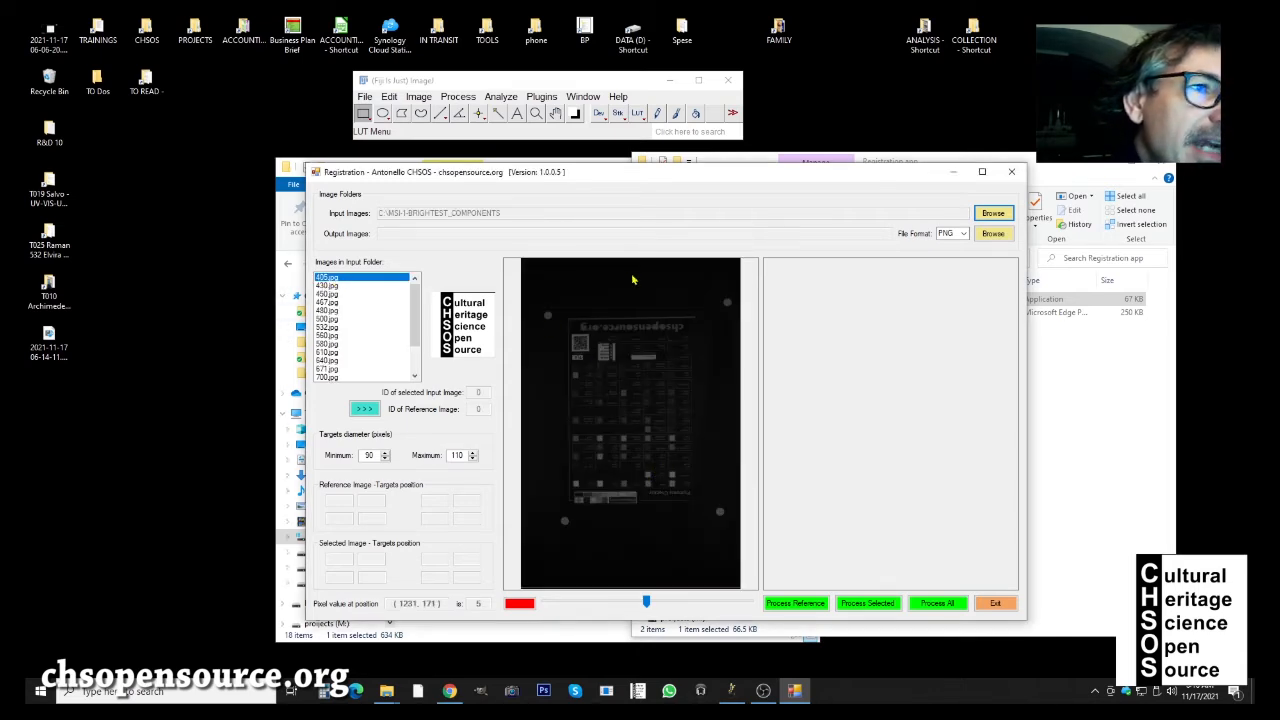
- Preview several of the loaded input images across the wavelengths and return to 405.jpg
click(342, 287)
click(333, 310)
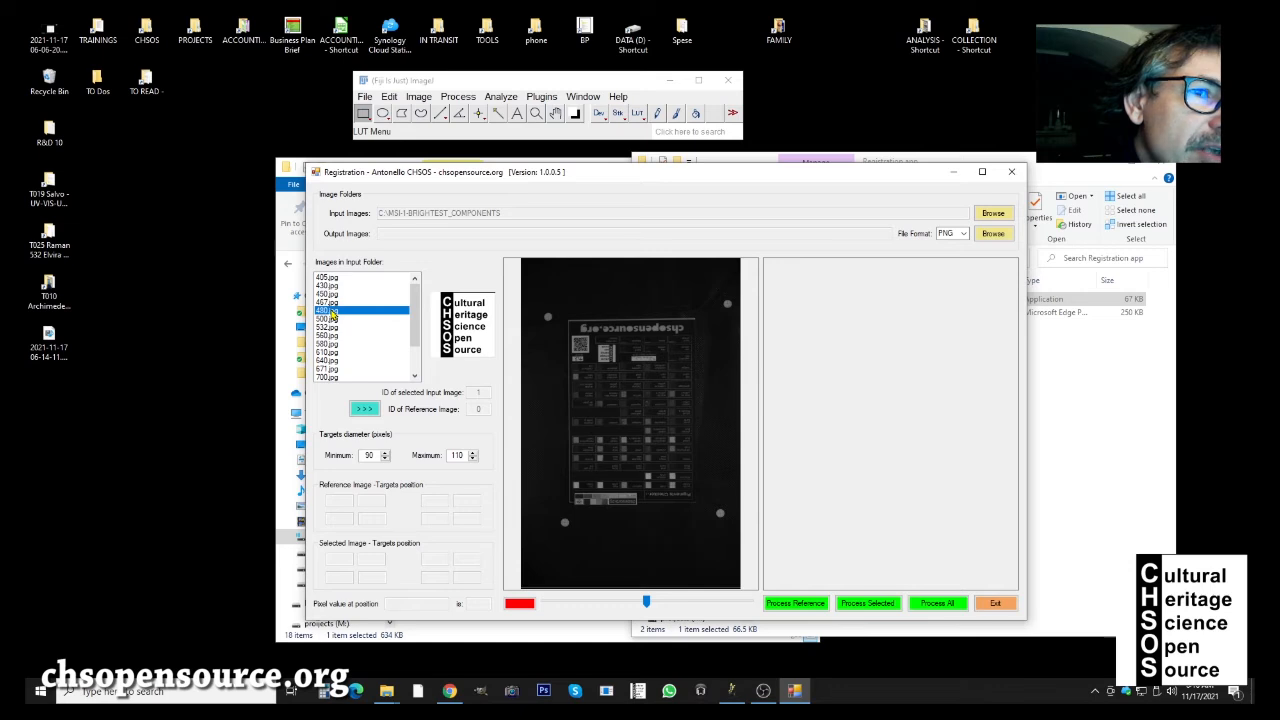
click(332, 335)
click(330, 369)
click(331, 343)
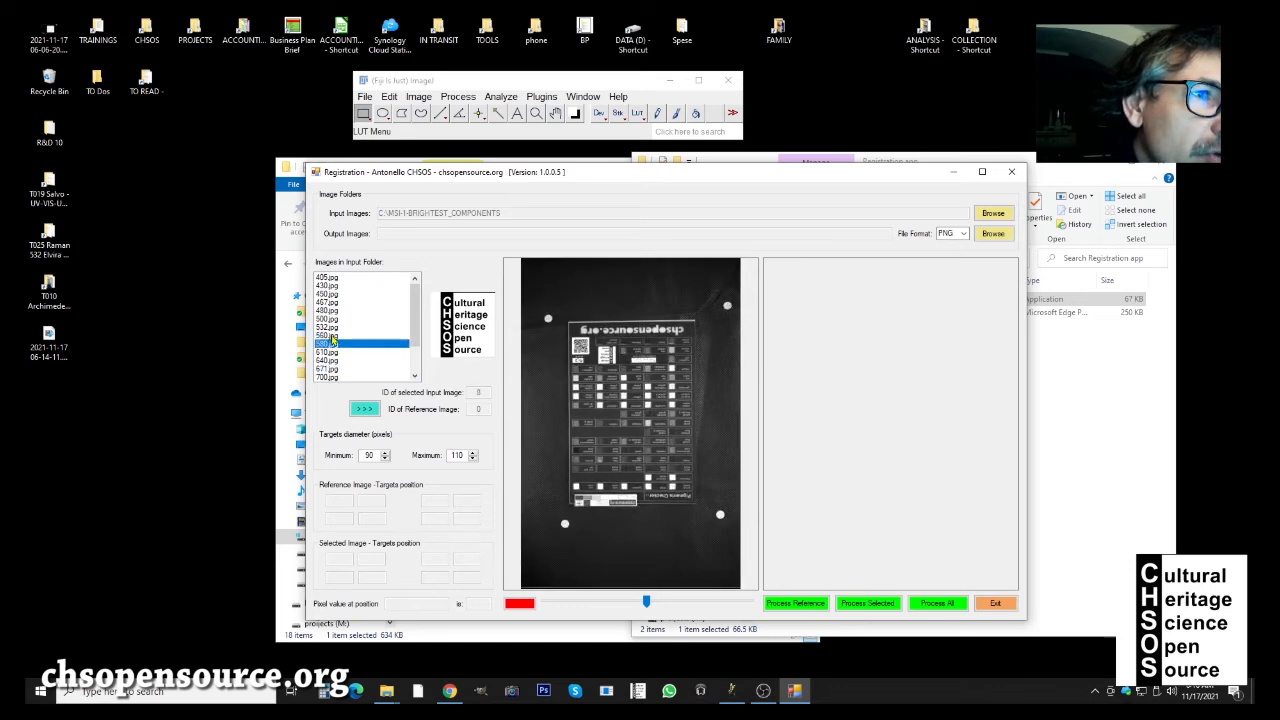
click(332, 327)
click(330, 278)
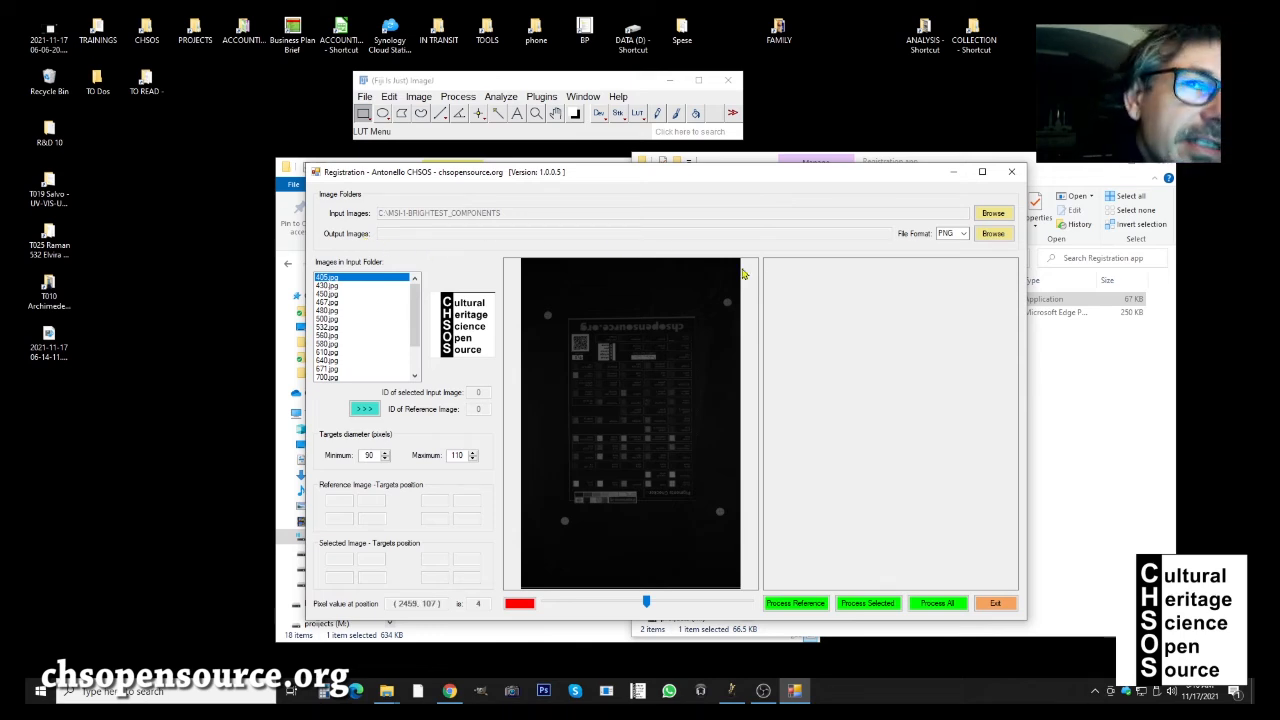
- Set the output file format to JPG and choose MSI-2-REGISTERED on Local Disk (C:) as the output images folder
click(966, 234)
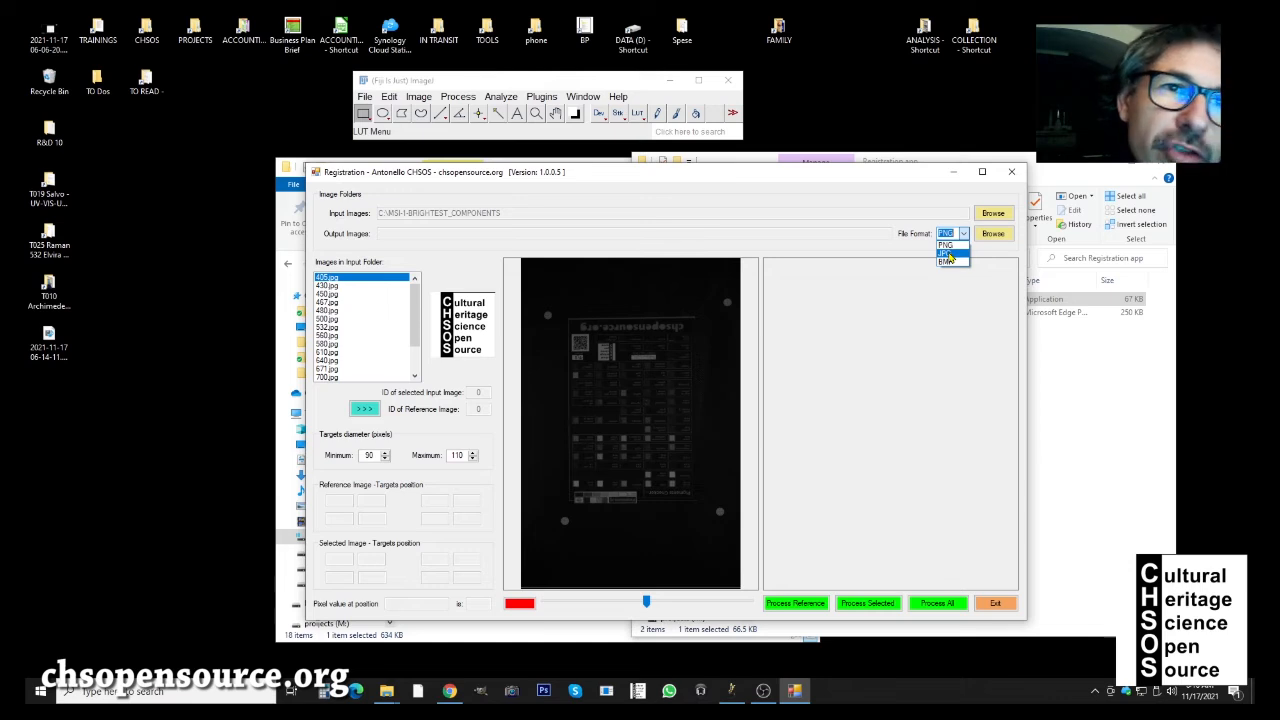
click(947, 253)
click(993, 233)
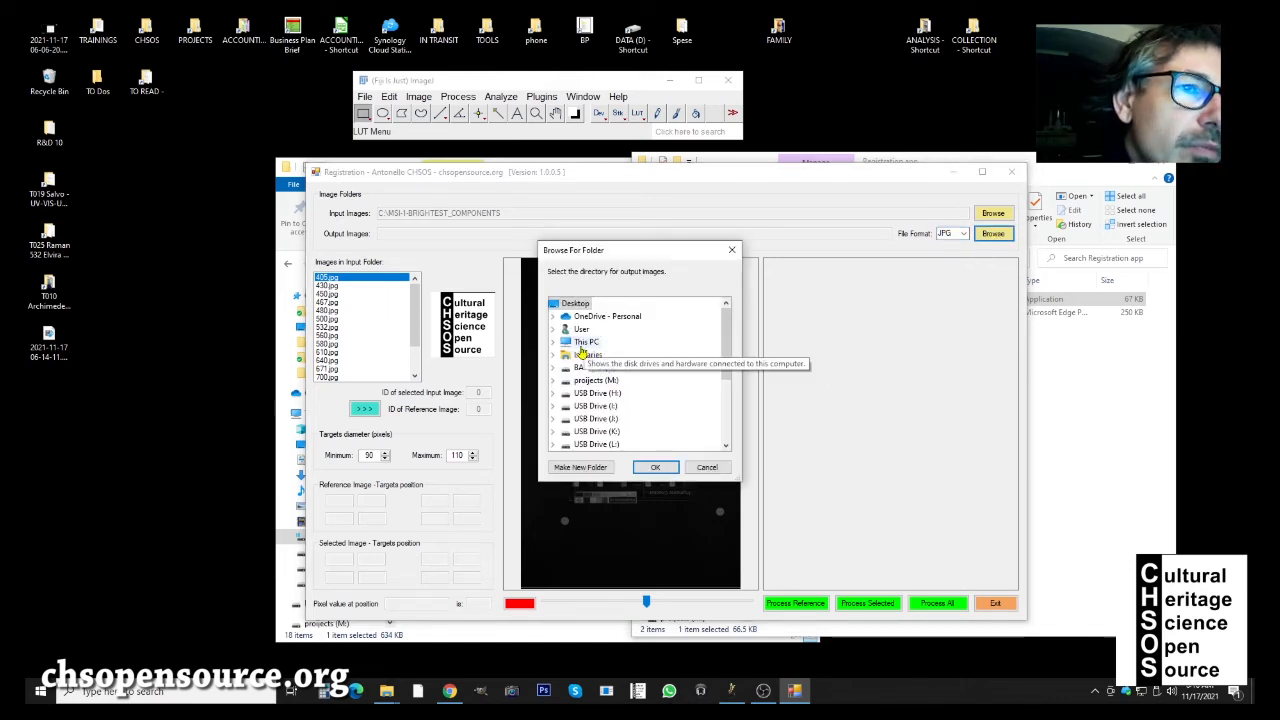
click(581, 344)
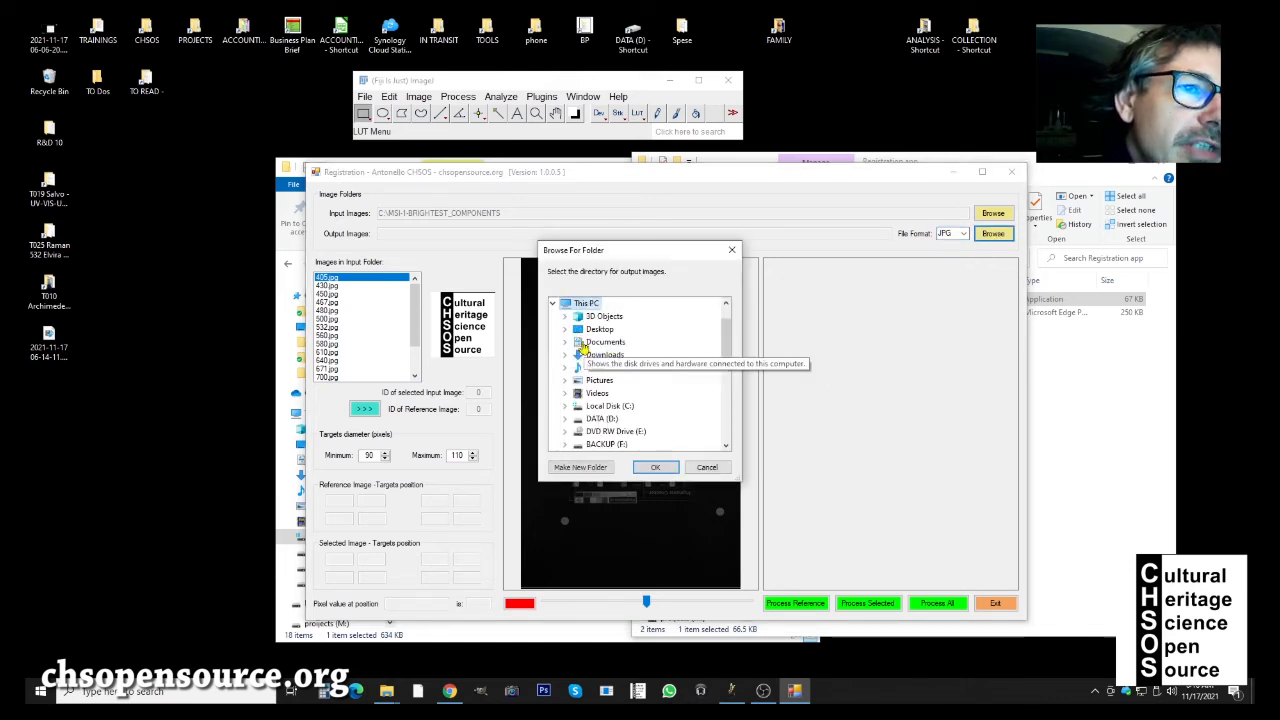
click(612, 406)
scroll(625, 400, down, 6)
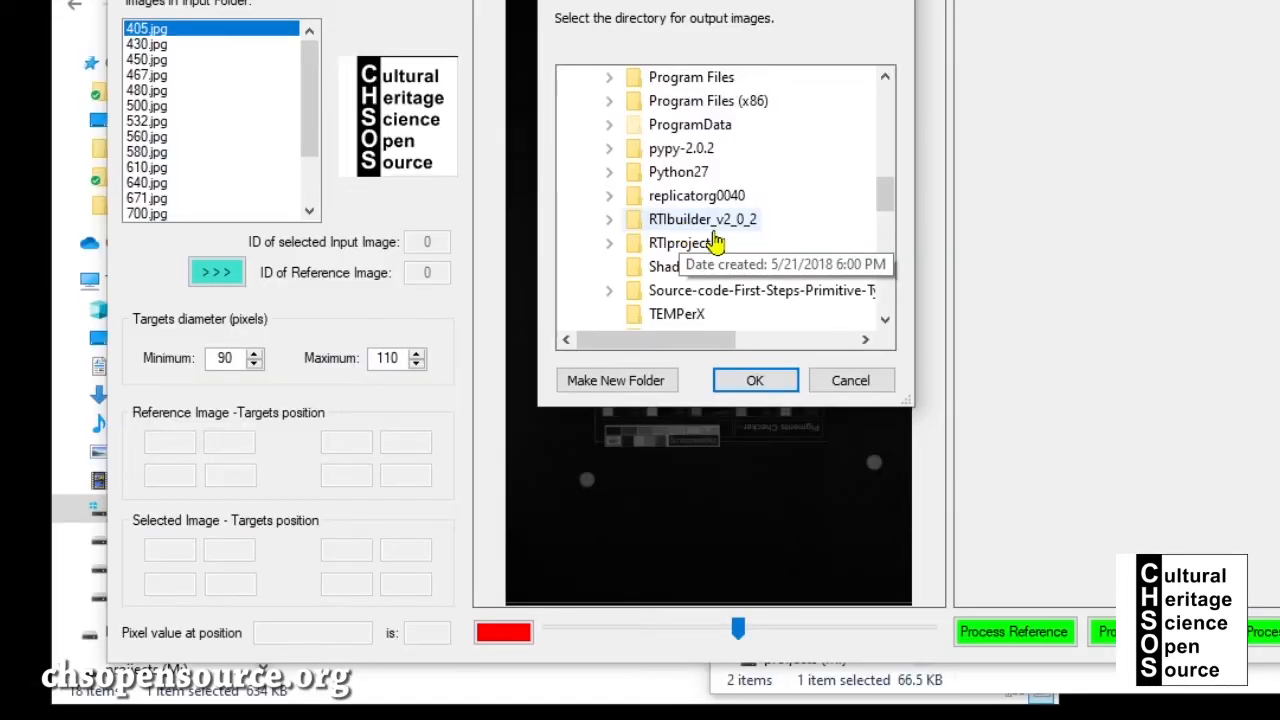
scroll(730, 245, up, 2)
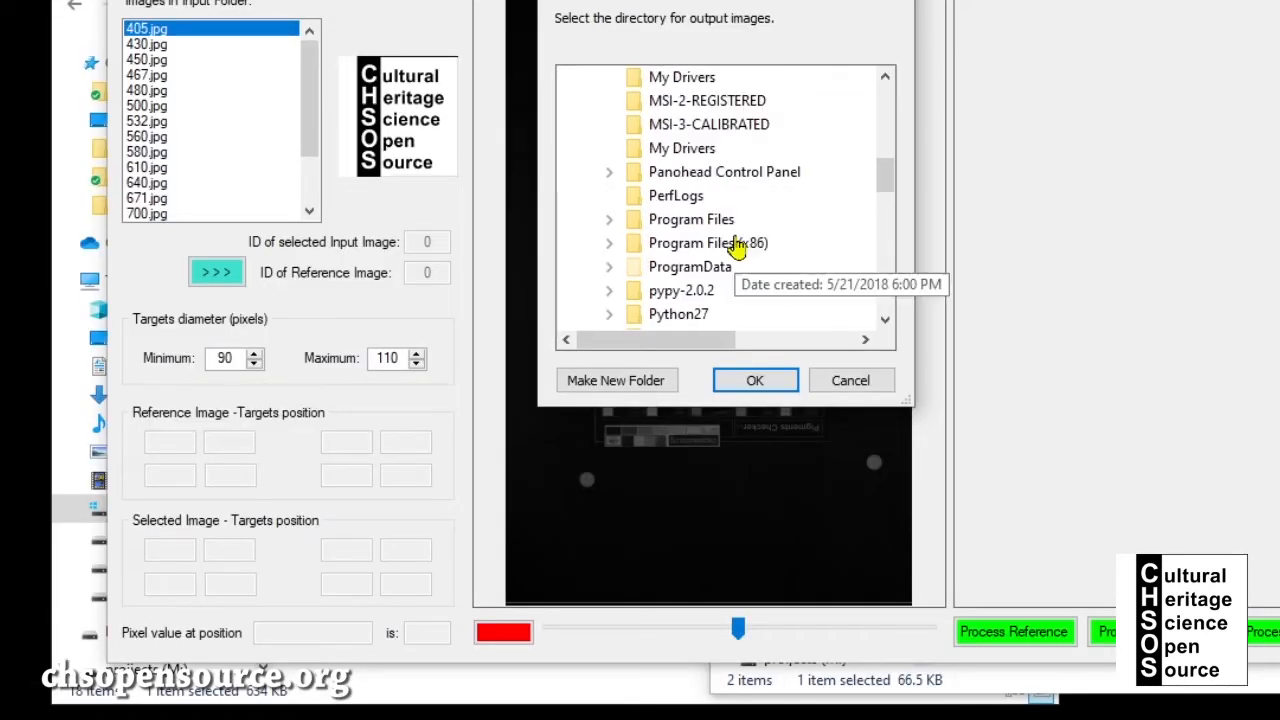
click(745, 104)
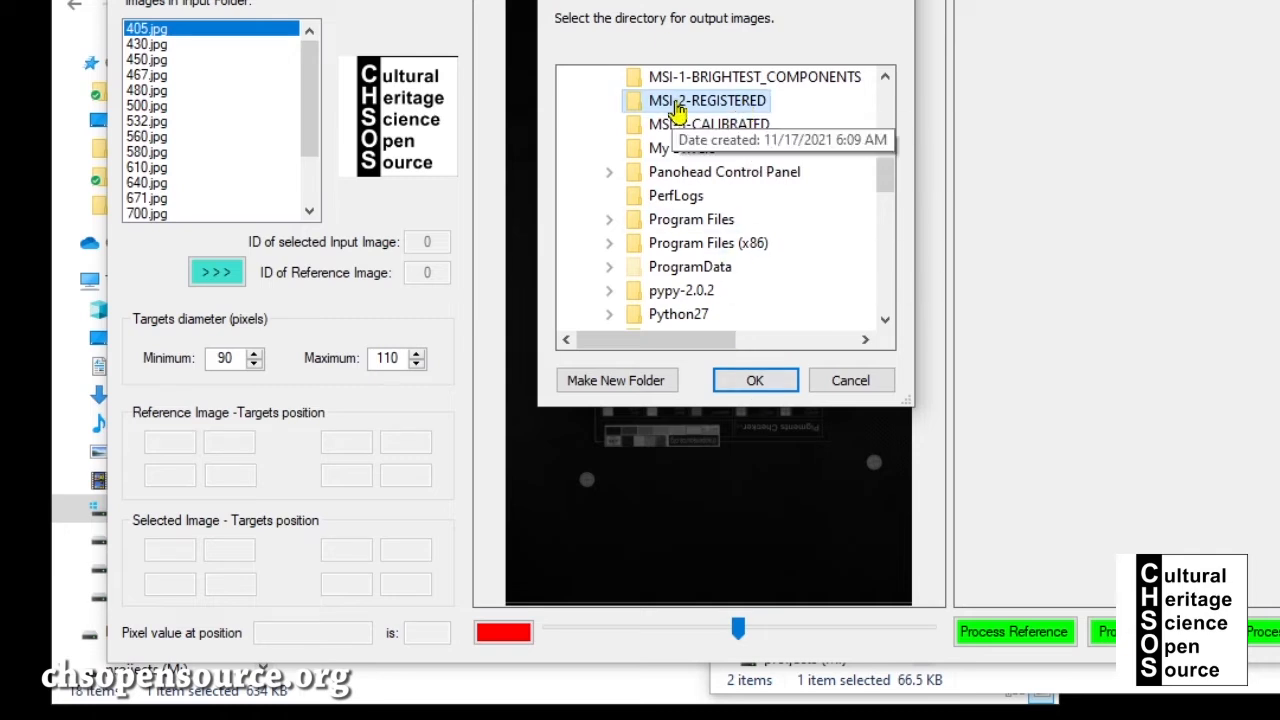
click(755, 381)
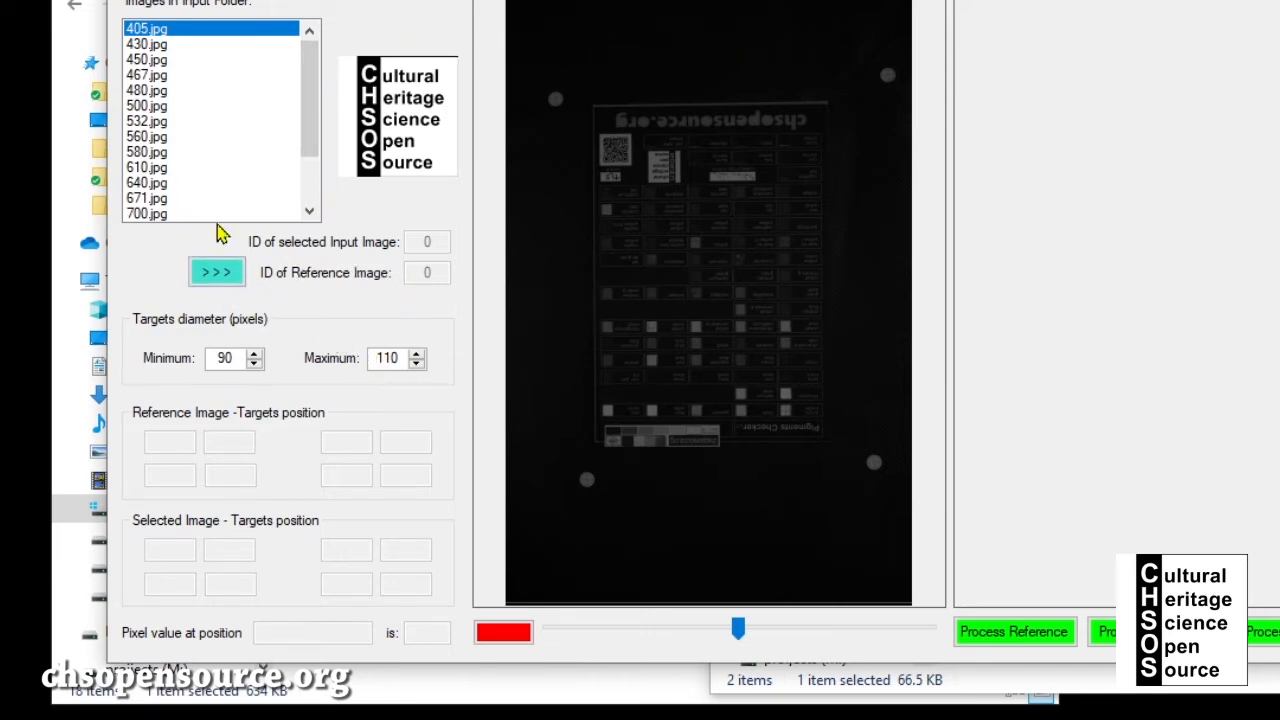
- Preview 430.jpg and 450.jpg to compare the targets, and select 405.jpg again
click(152, 44)
click(155, 60)
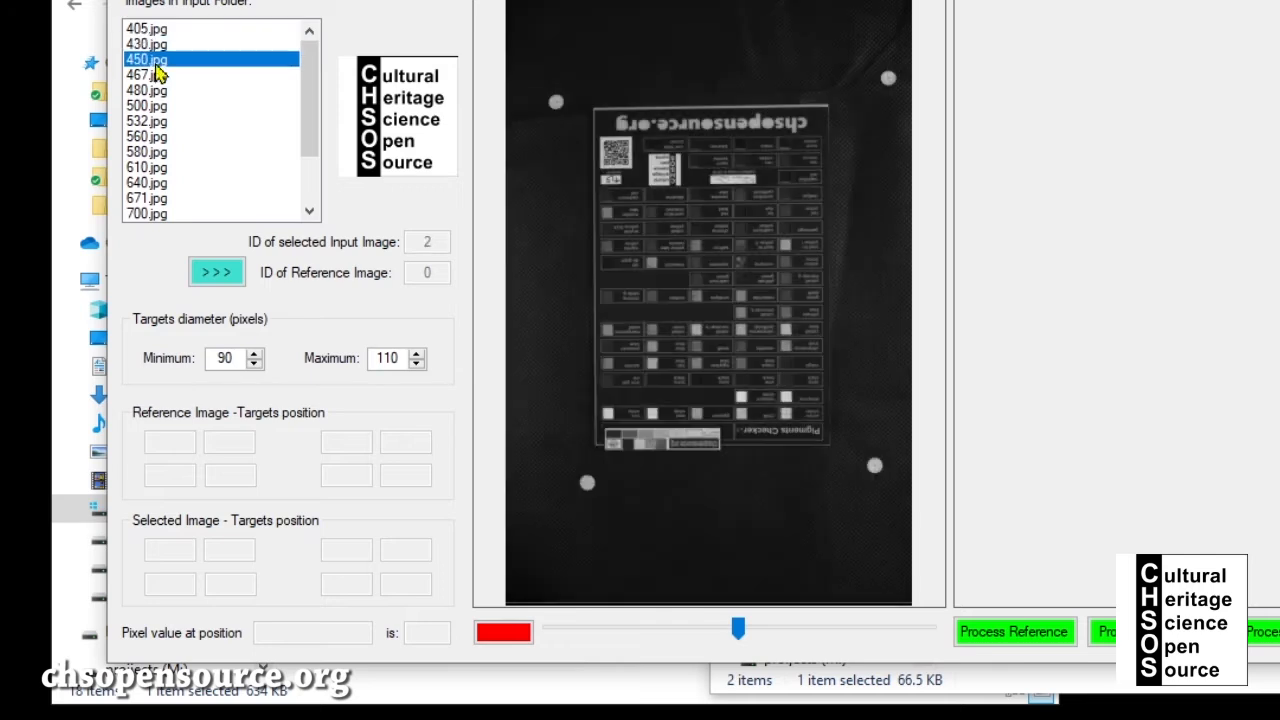
click(167, 31)
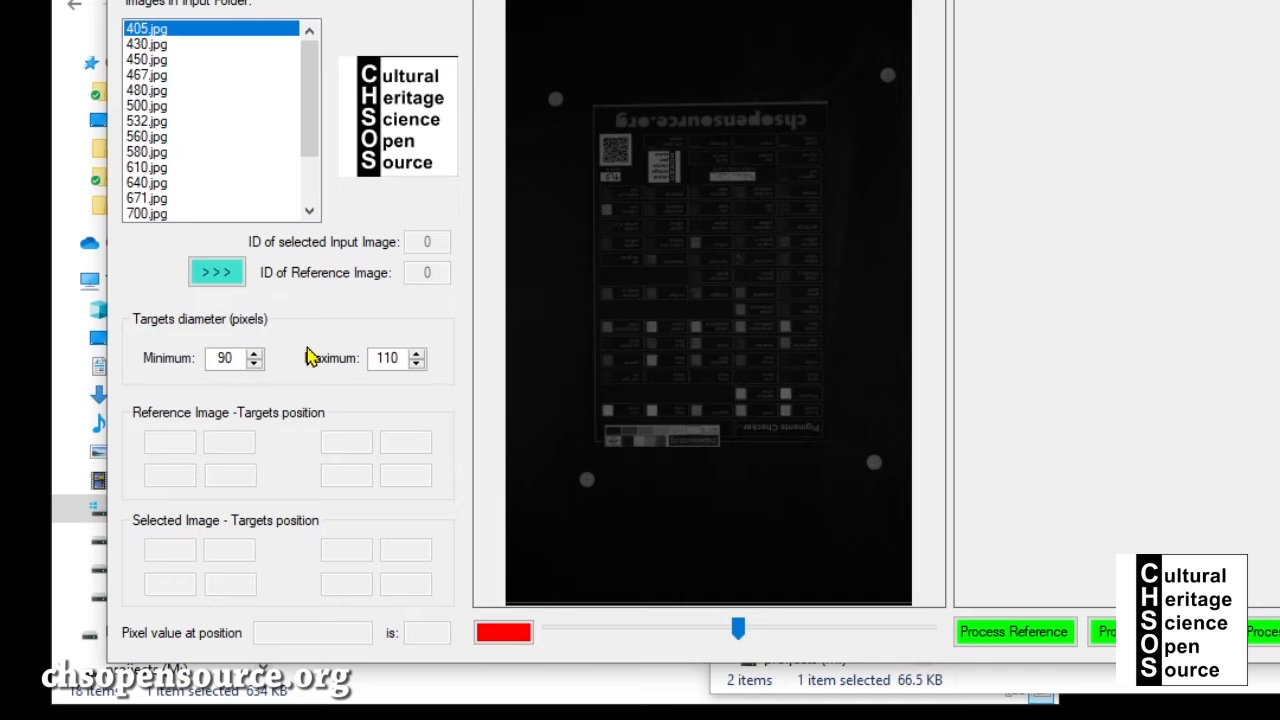
- Look at the target diameter settings, check the image ID of 920.jpg at the end of the list, and reselect 405.jpg
click(236, 358)
click(1010, 645)
scroll(157, 171, down, 2)
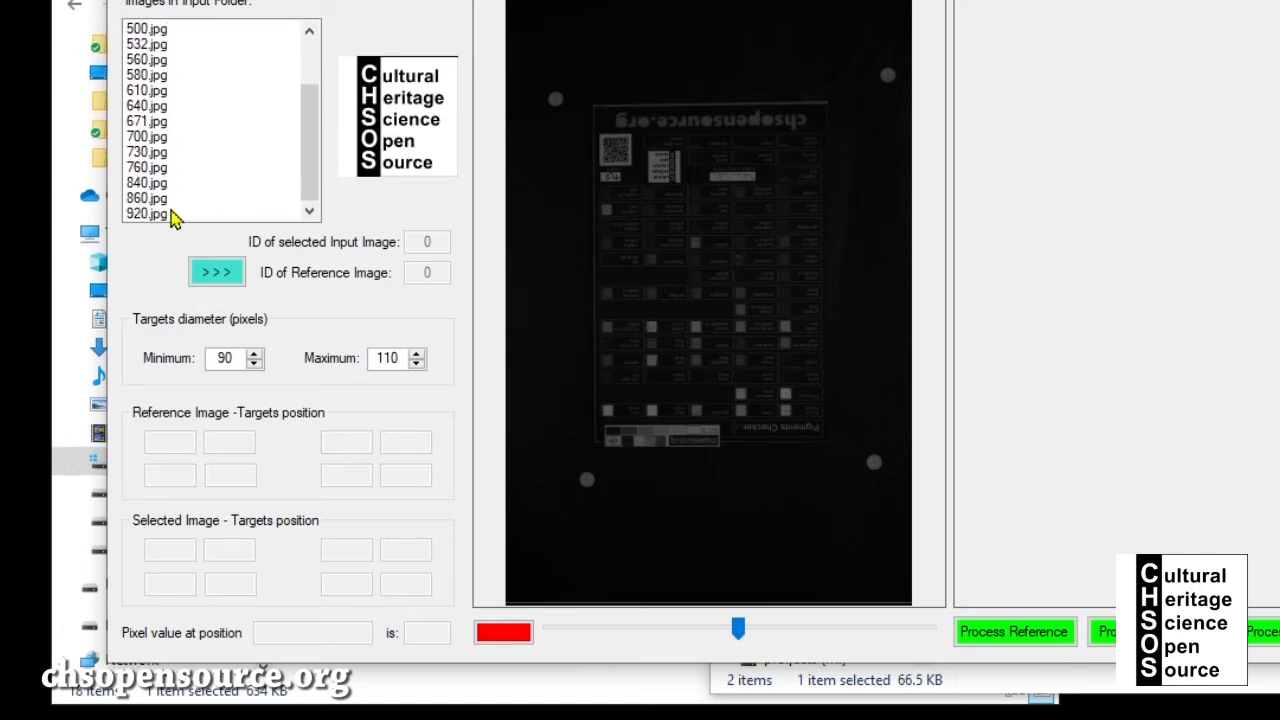
click(173, 219)
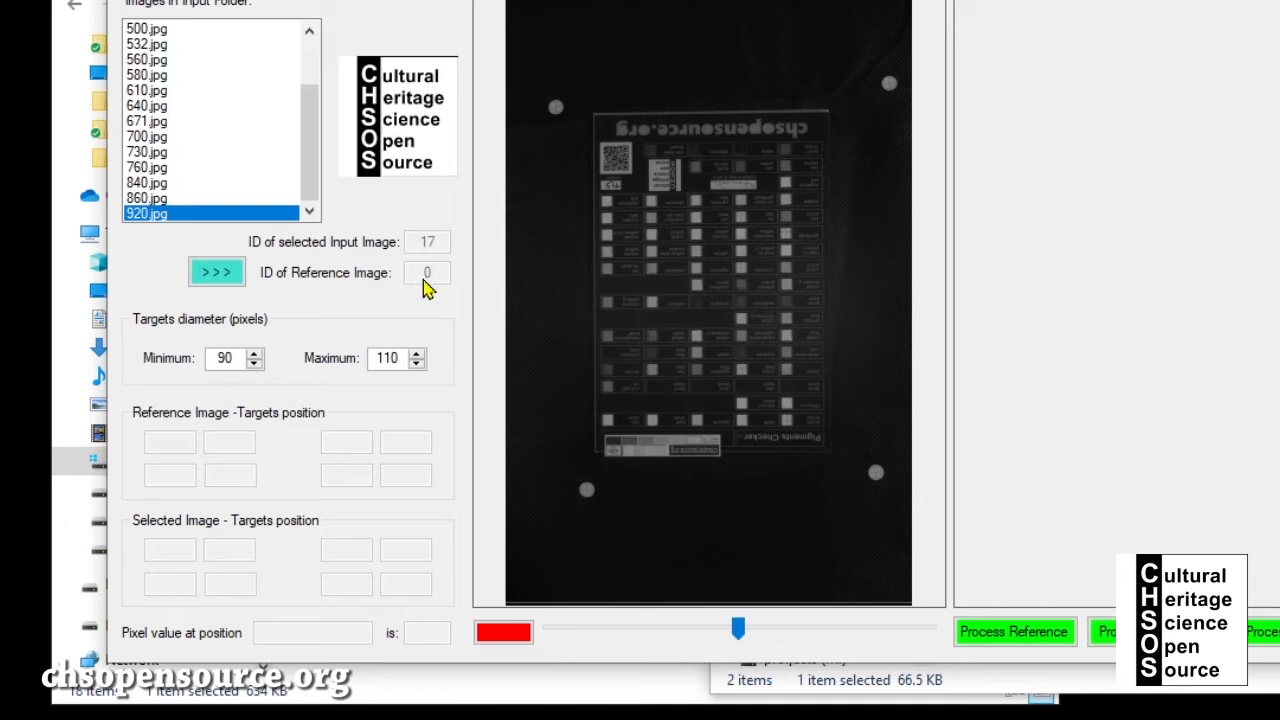
scroll(288, 140, up, 2)
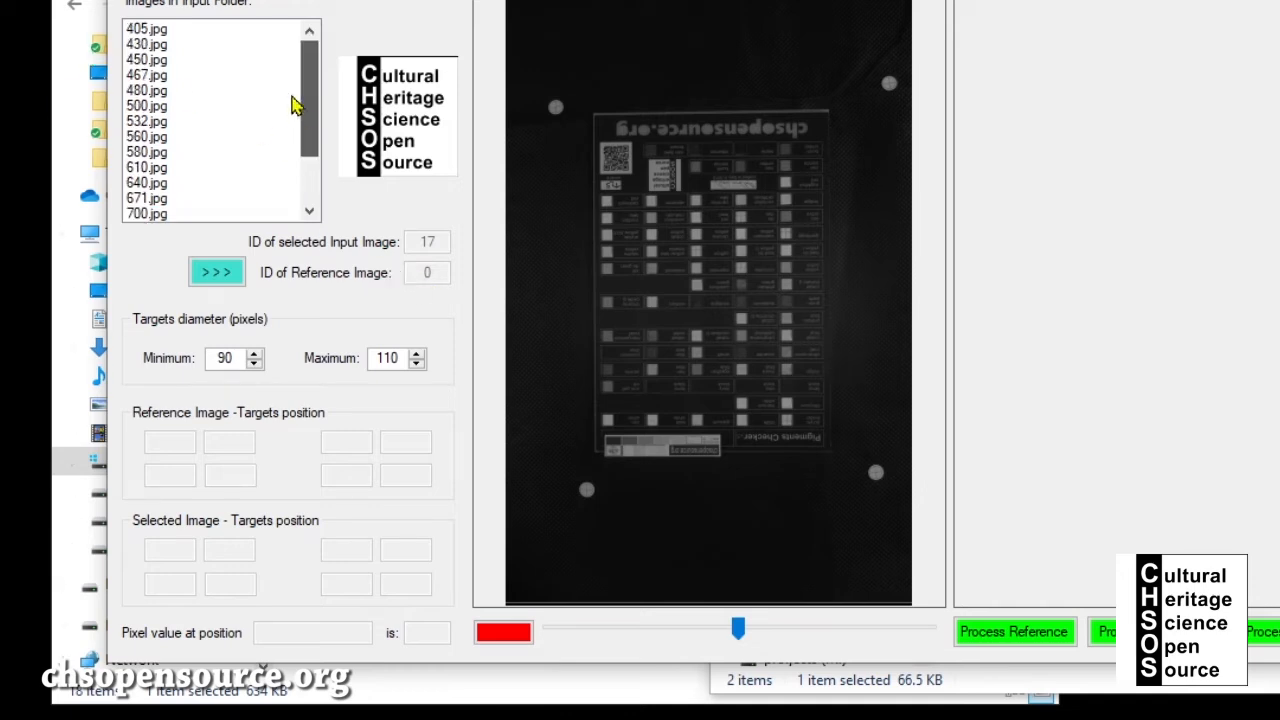
click(170, 30)
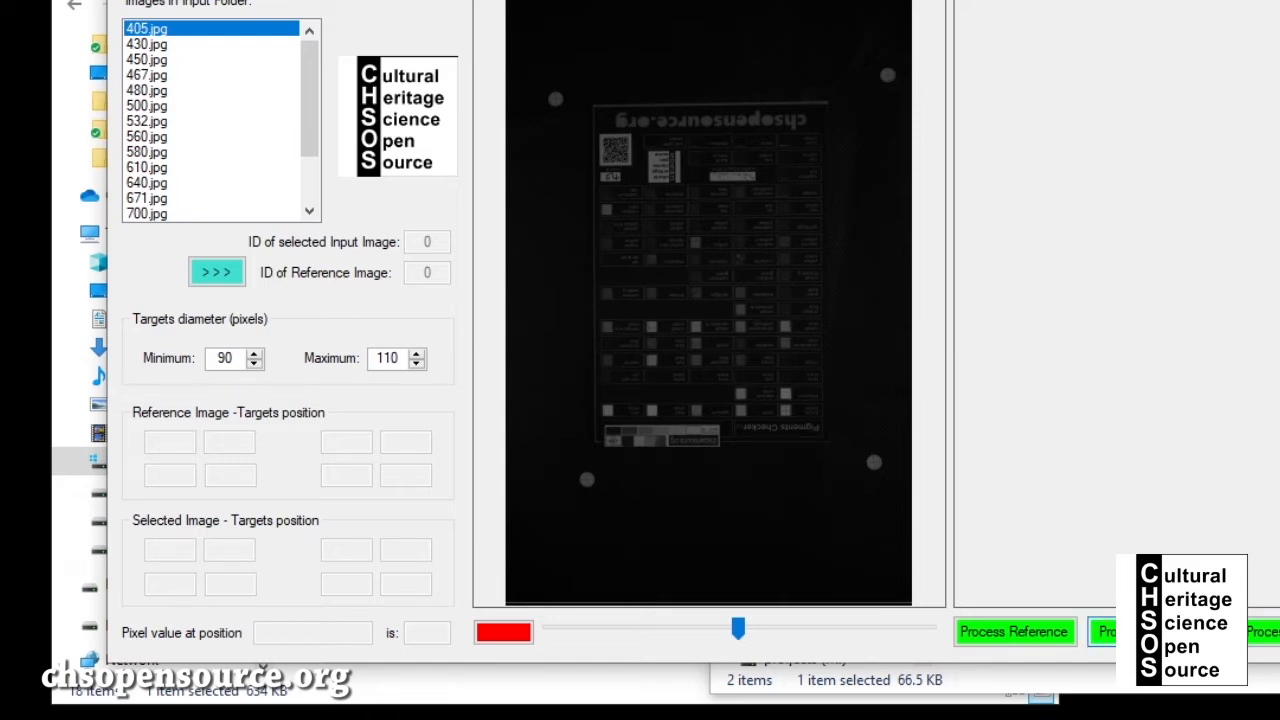
- Try to process the selected image, dismiss the warning, and process 405.jpg as the reference image to detect its targets
click(1106, 631)
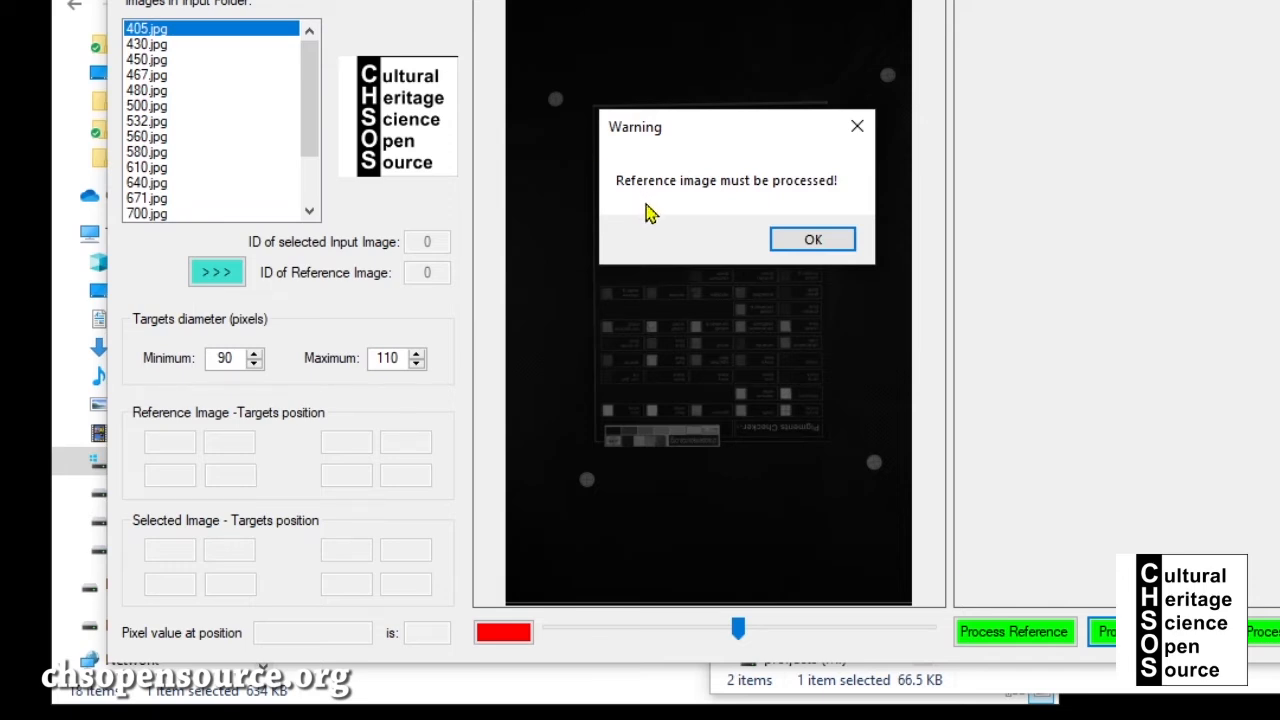
click(842, 248)
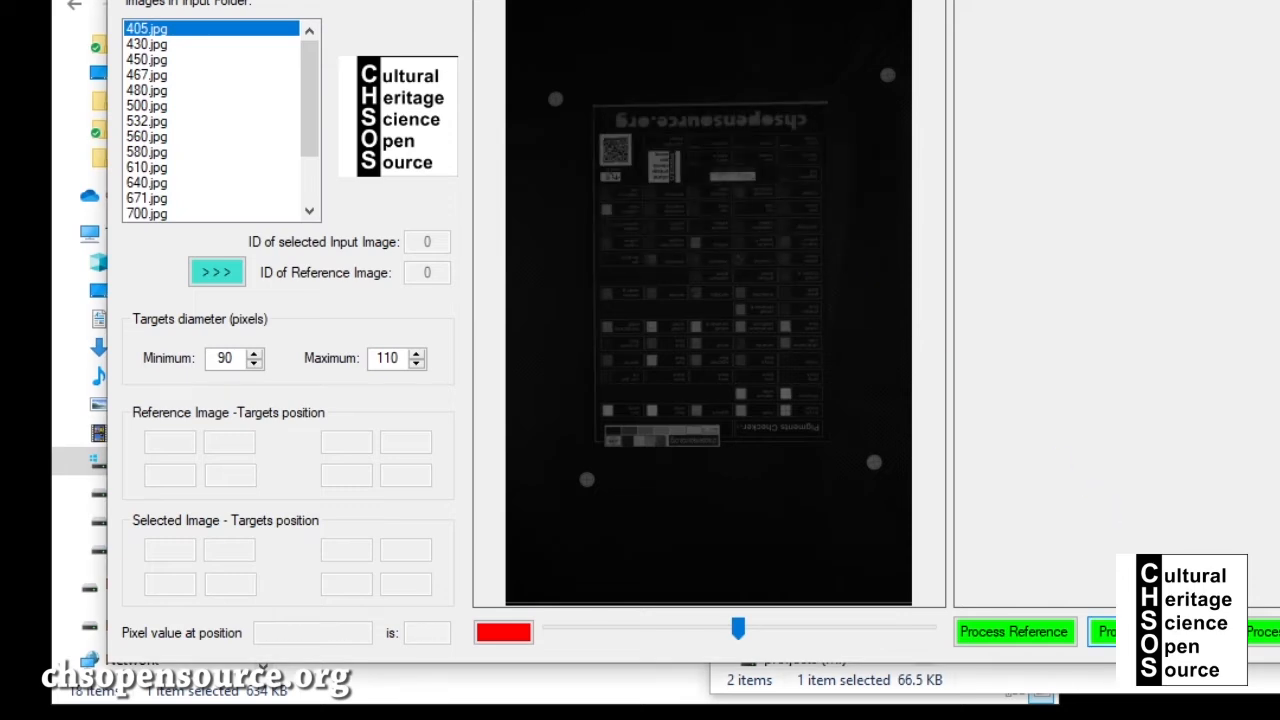
click(1008, 640)
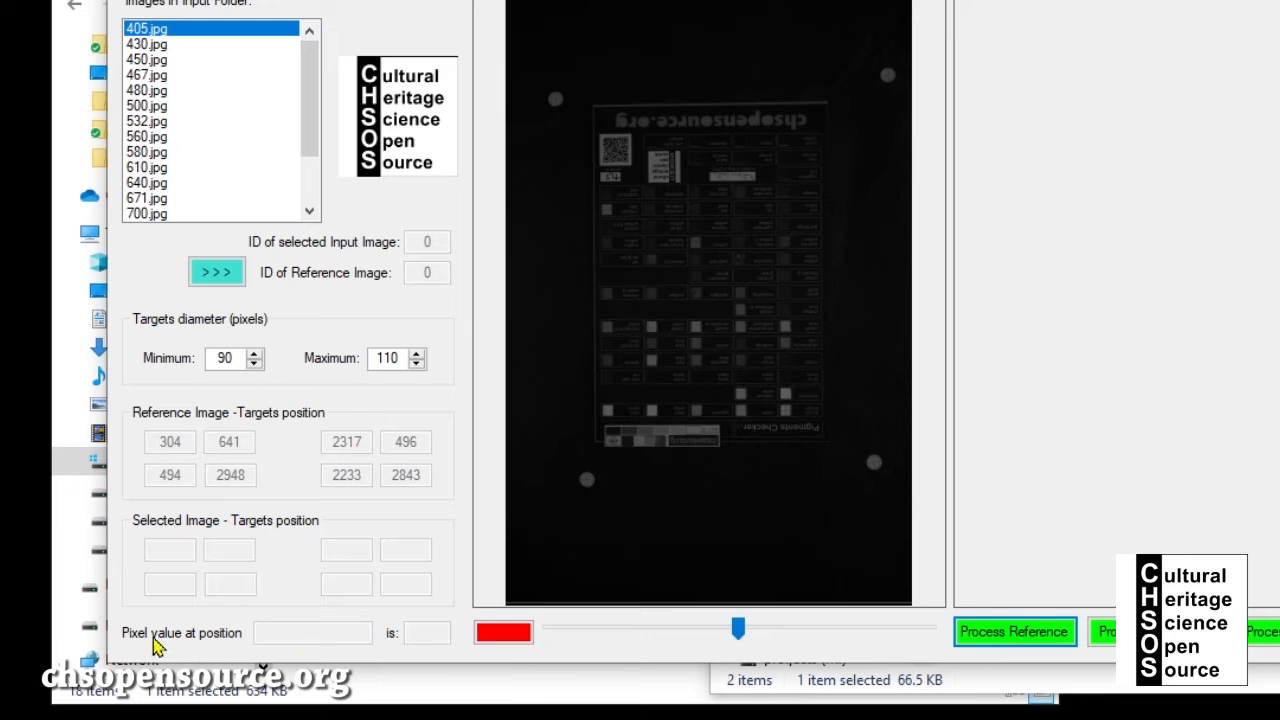
- Process all the input images against the 405.jpg reference, and exit the registration app
click(523, 127)
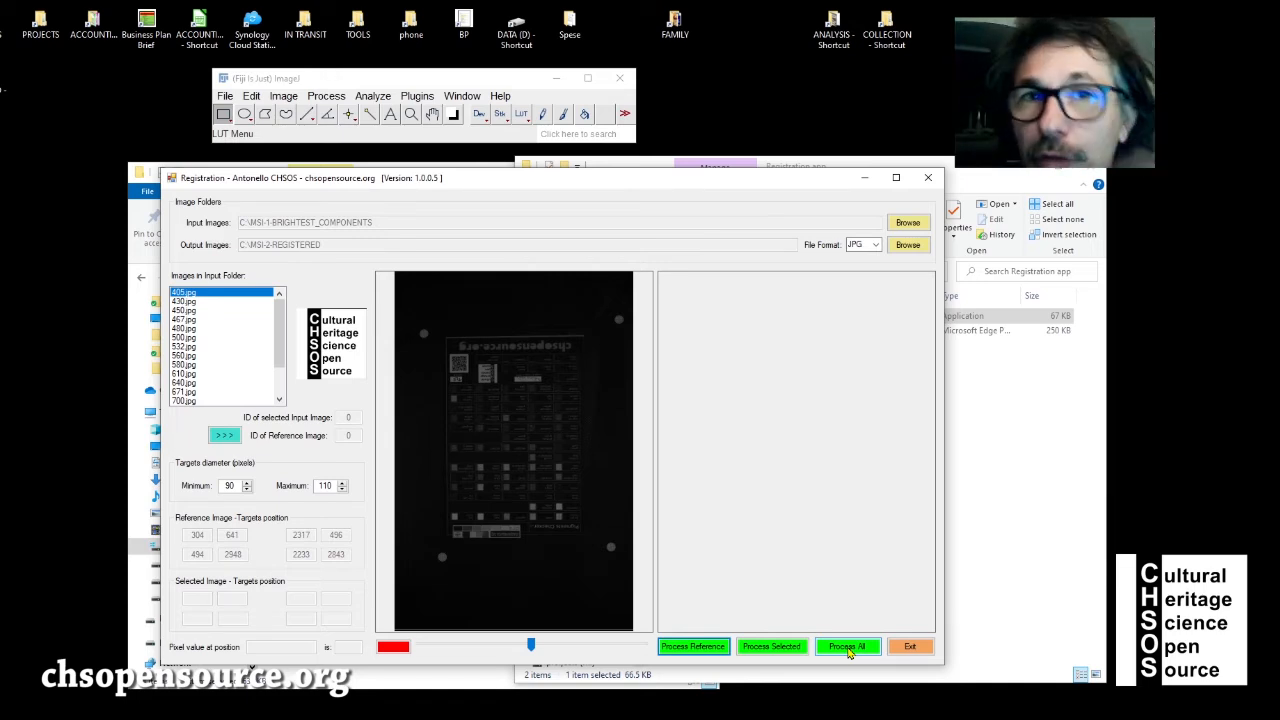
click(846, 647)
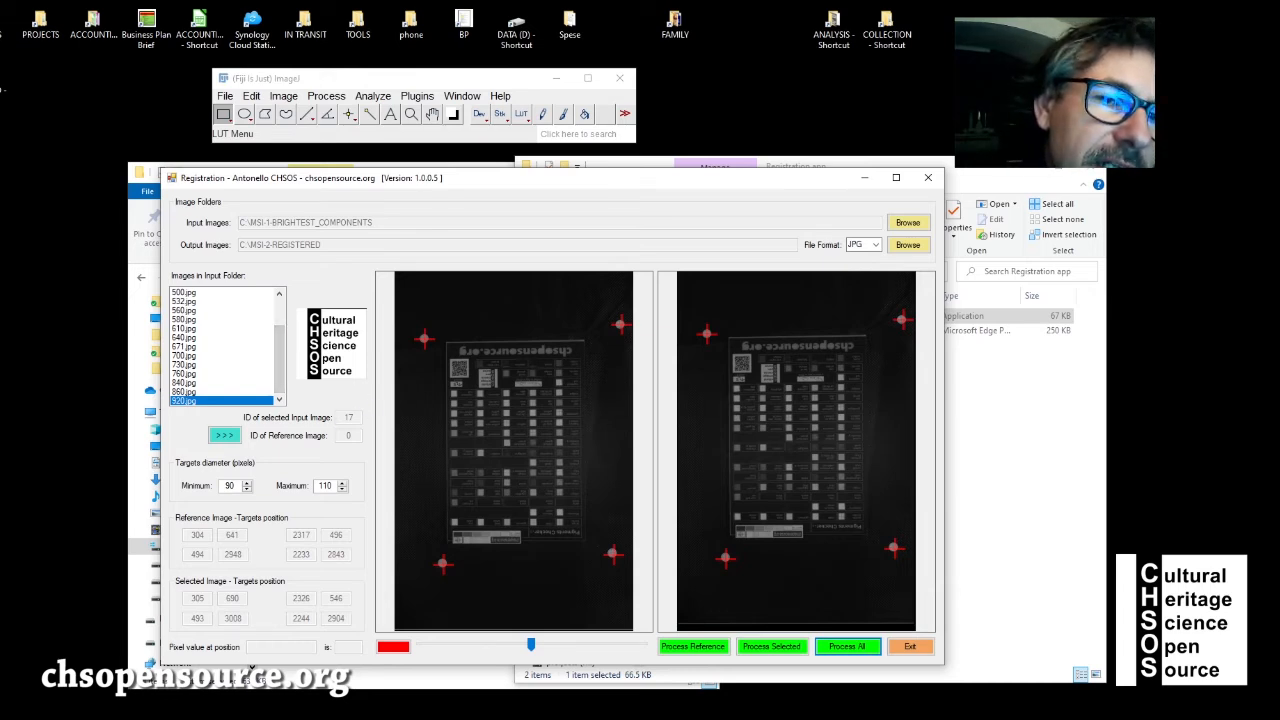
click(910, 647)
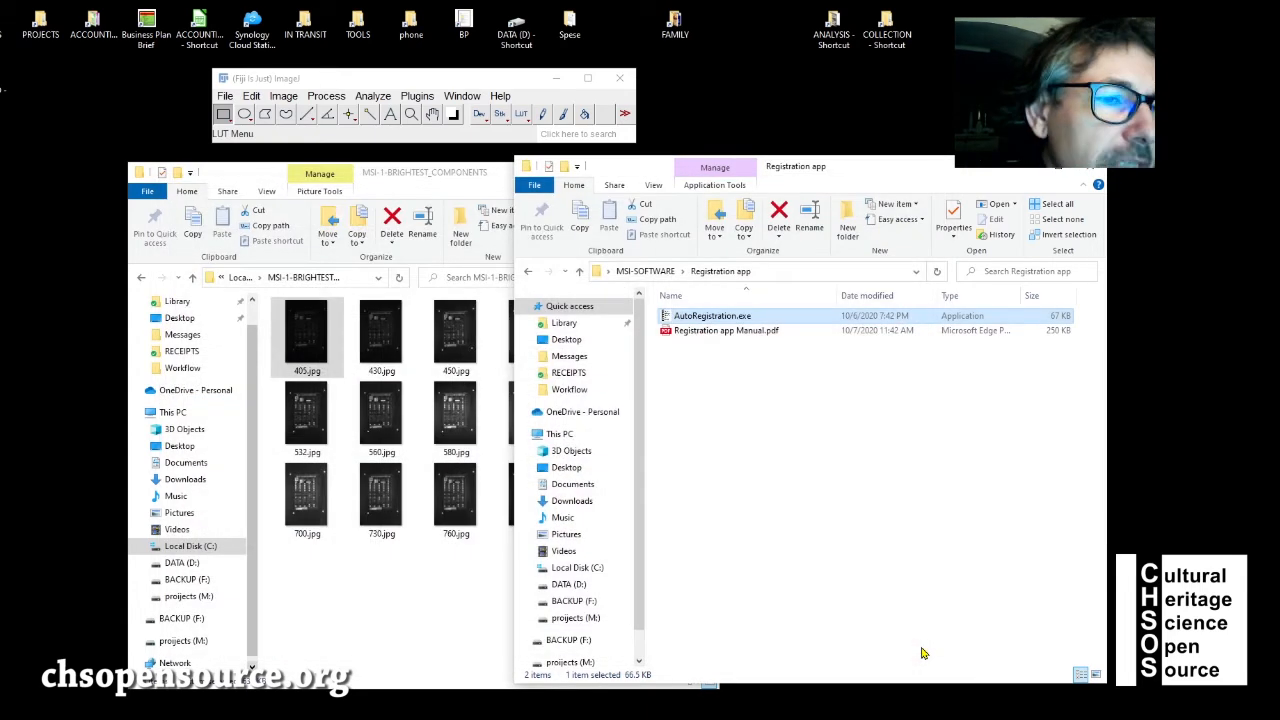
- Open the MSI-2-REGISTERED folder on Local Disk (C:)
click(423, 626)
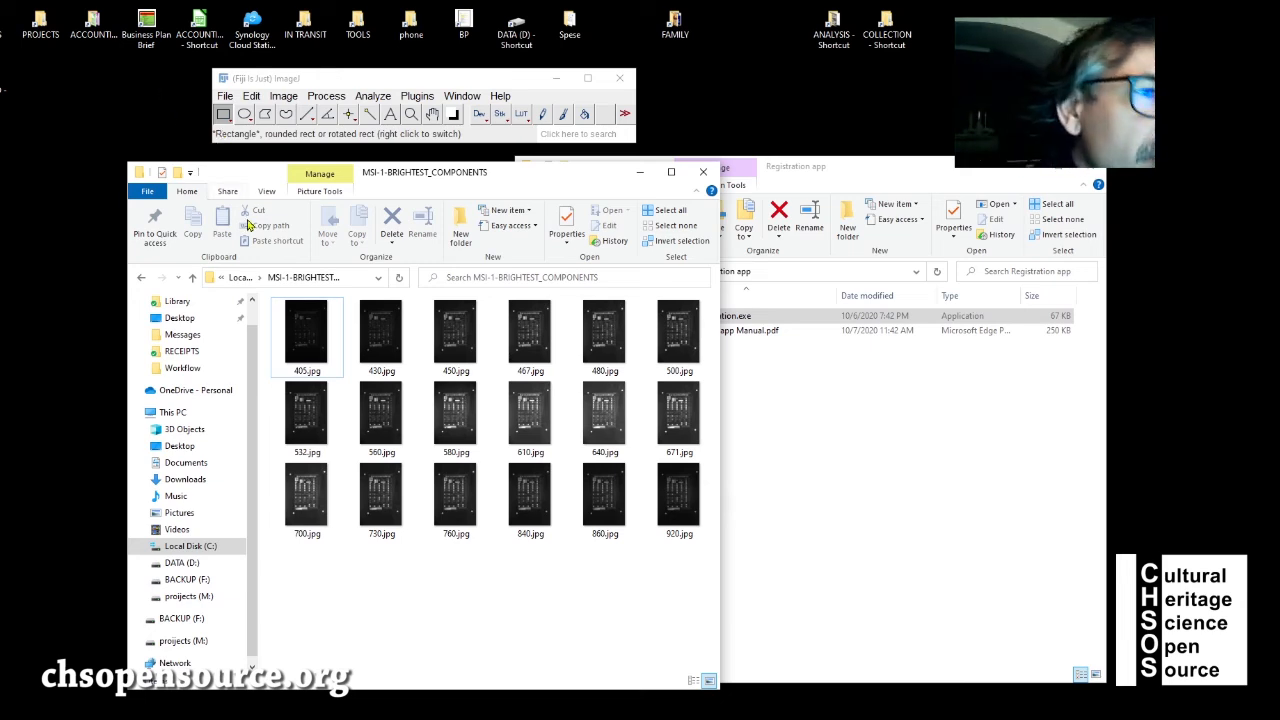
click(241, 278)
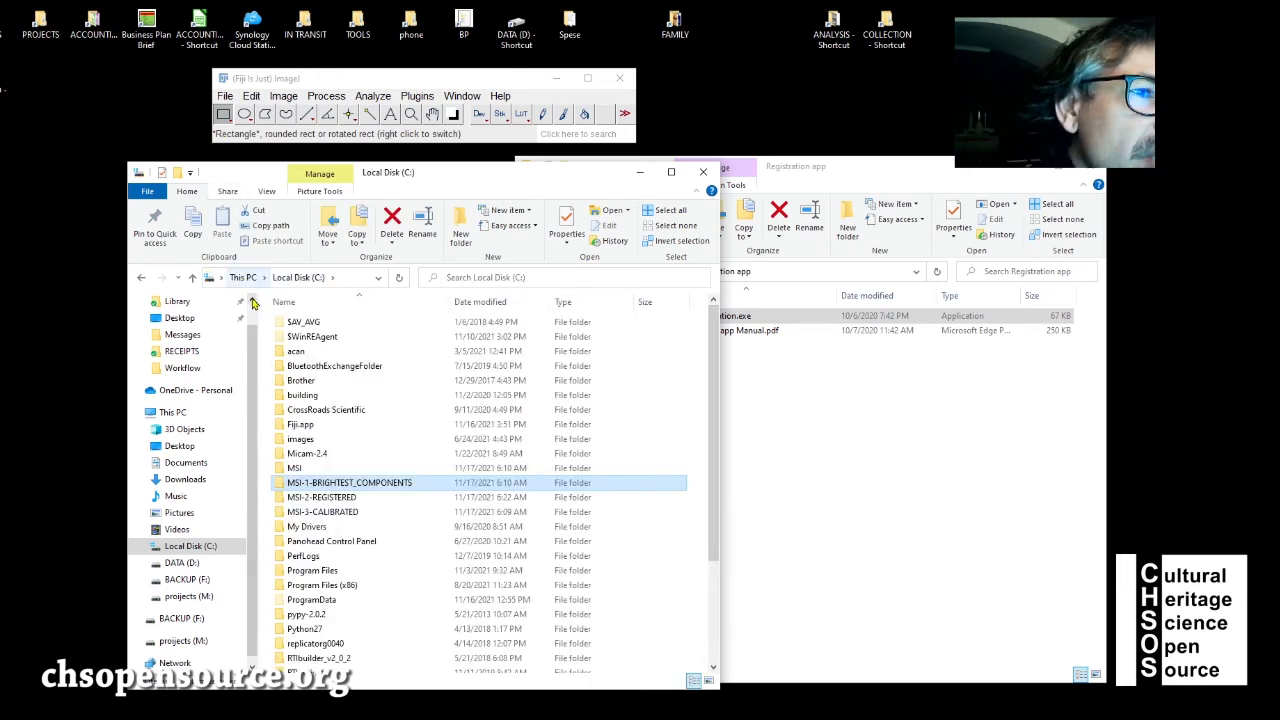
click(340, 497)
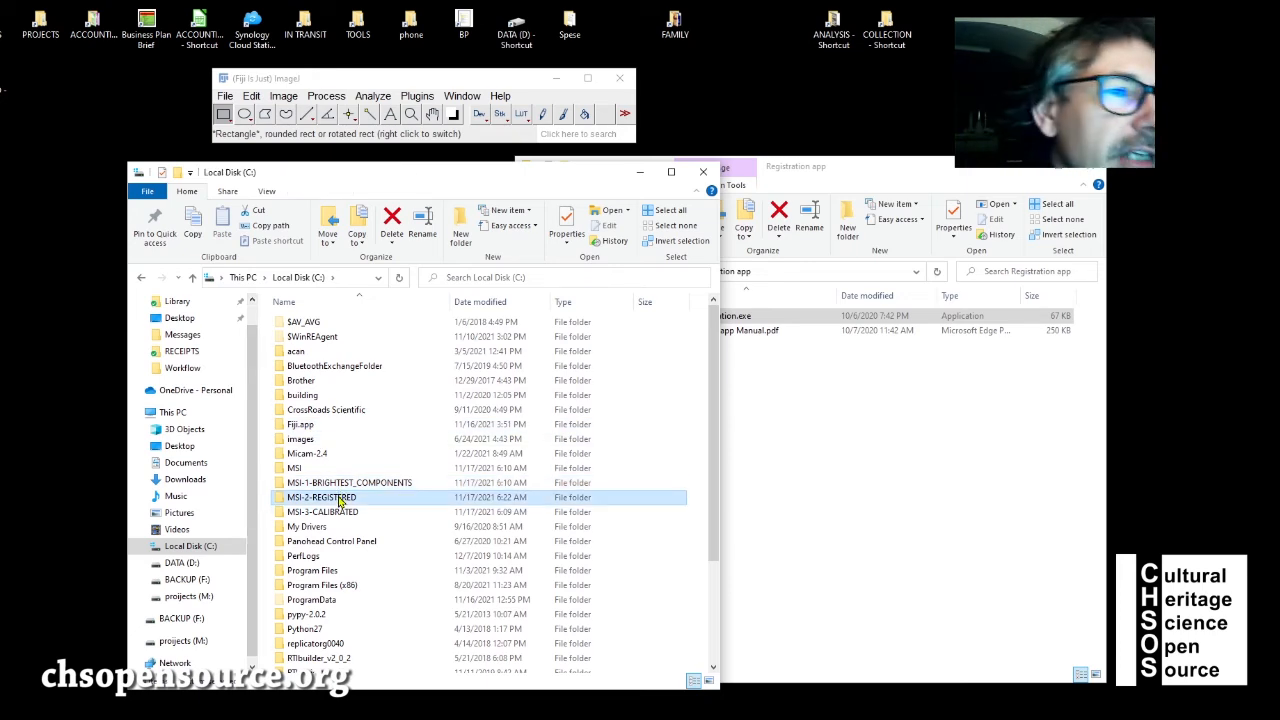
double_click(336, 500)
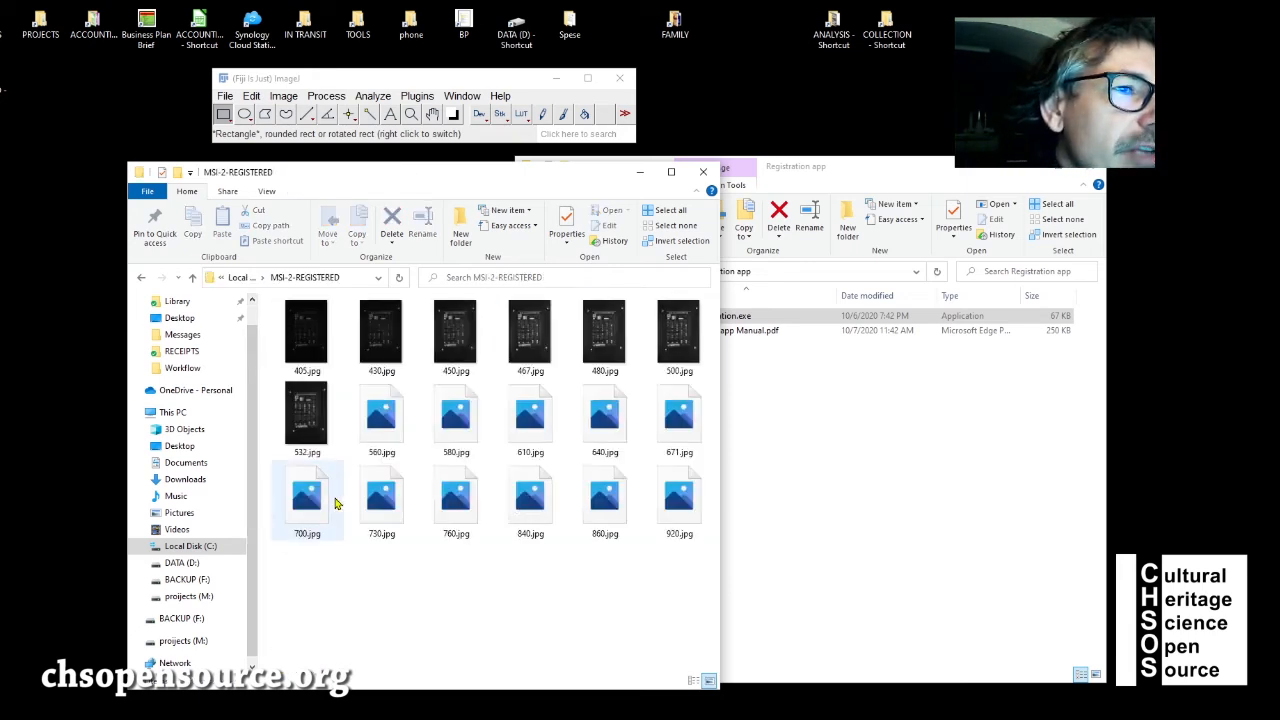
- View the registered images one after another starting from 405.jpg to check their alignment, and close the viewer
click(301, 326)
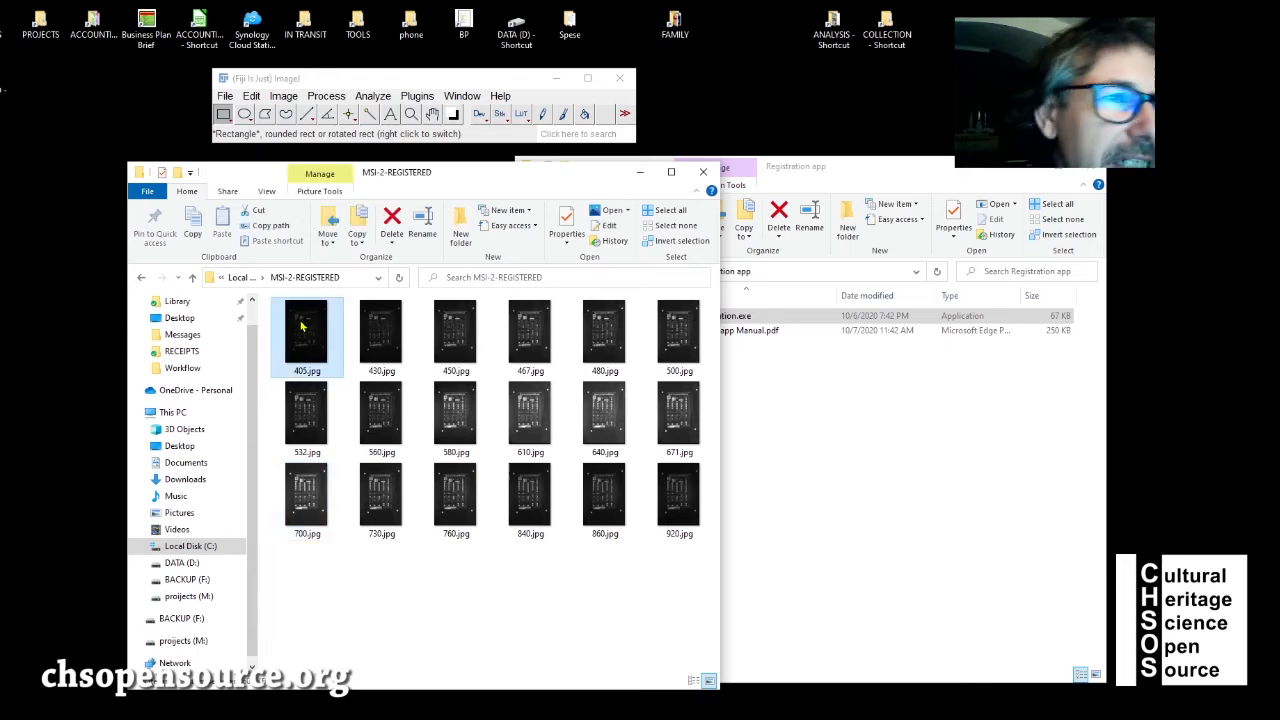
double_click(301, 326)
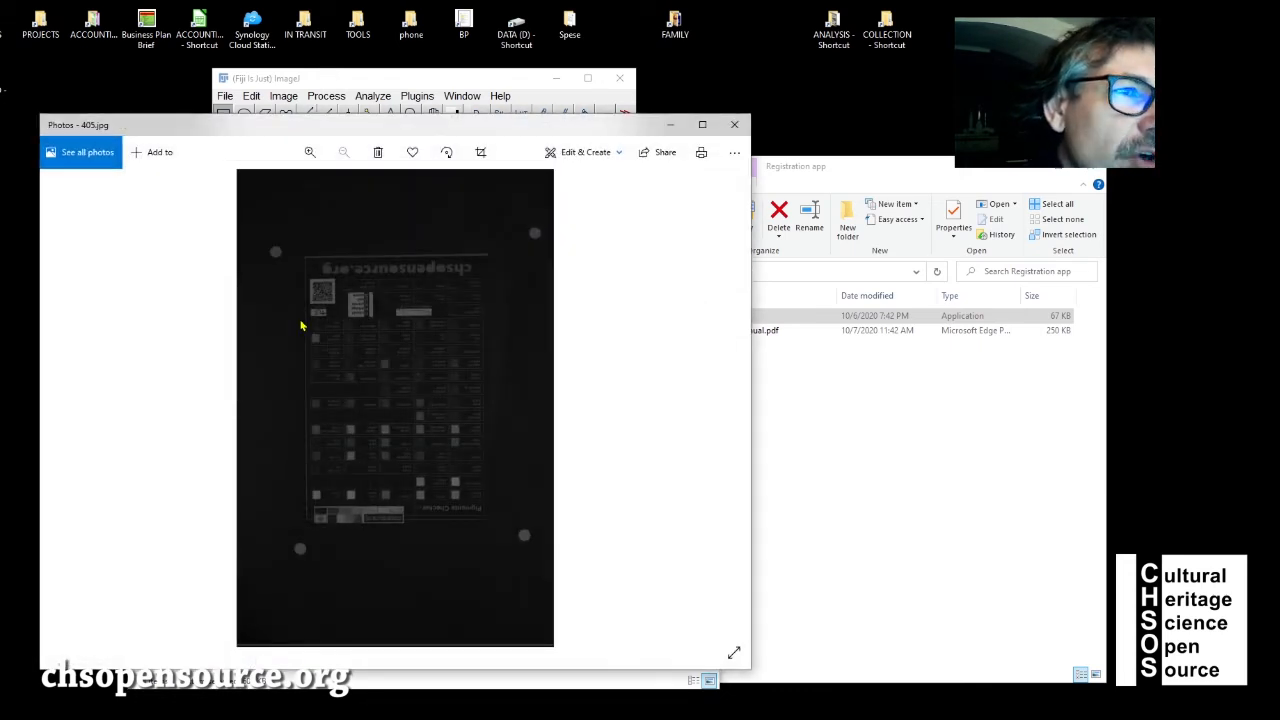
key(Right)
key(Right)
key(Right)
key(Right)
key(Right)
key(Right)
key(Right)
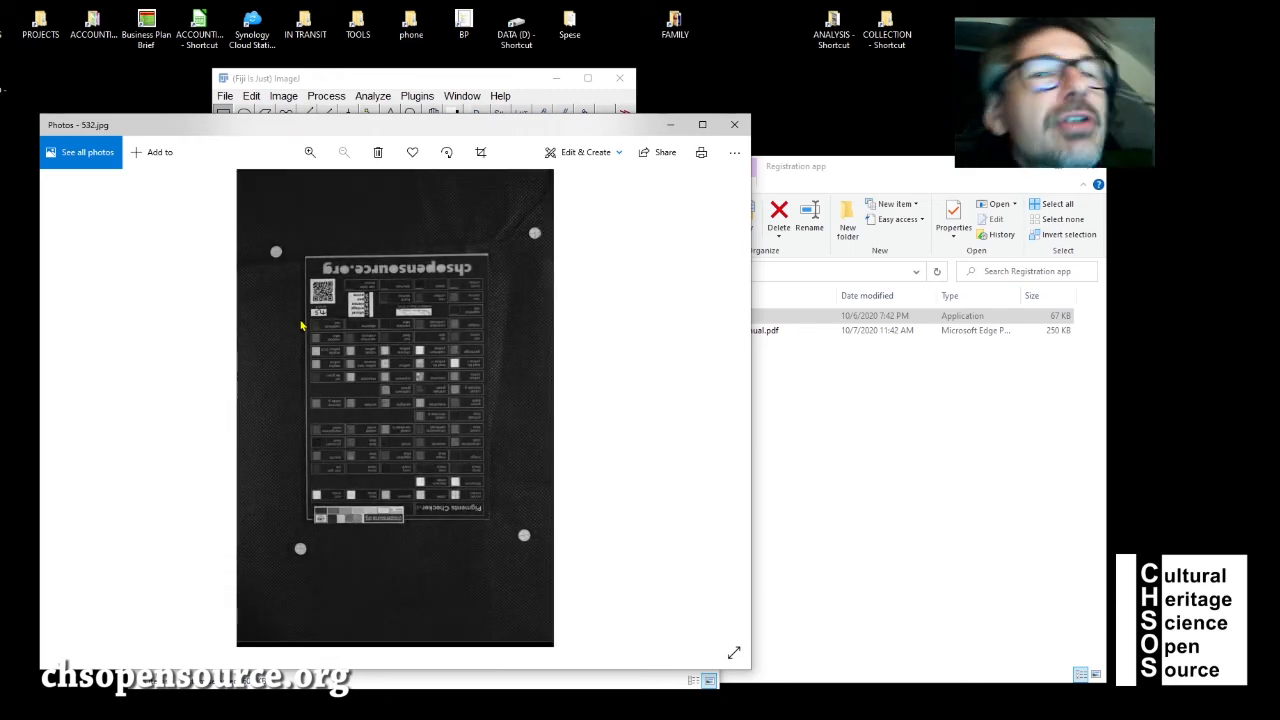
key(Right)
key(Right)
key(Right)
key(Right)
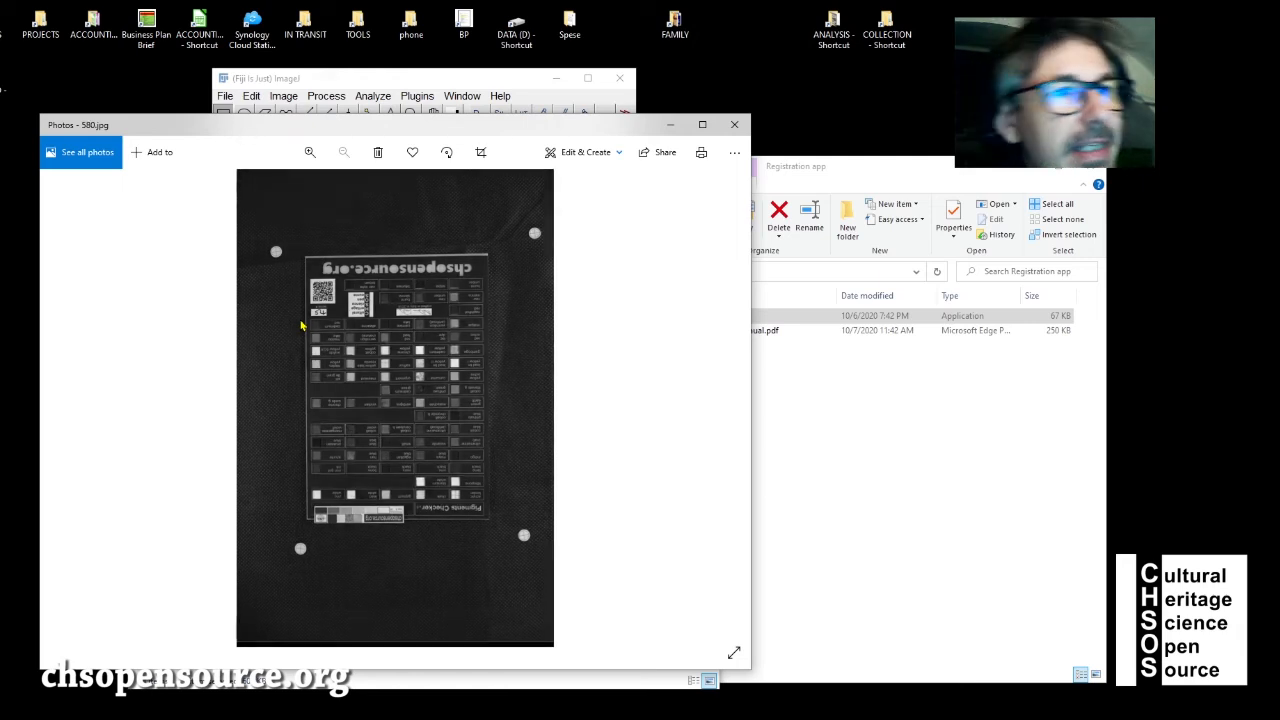
key(Right)
key(Right)
key(Right)
key(Right)
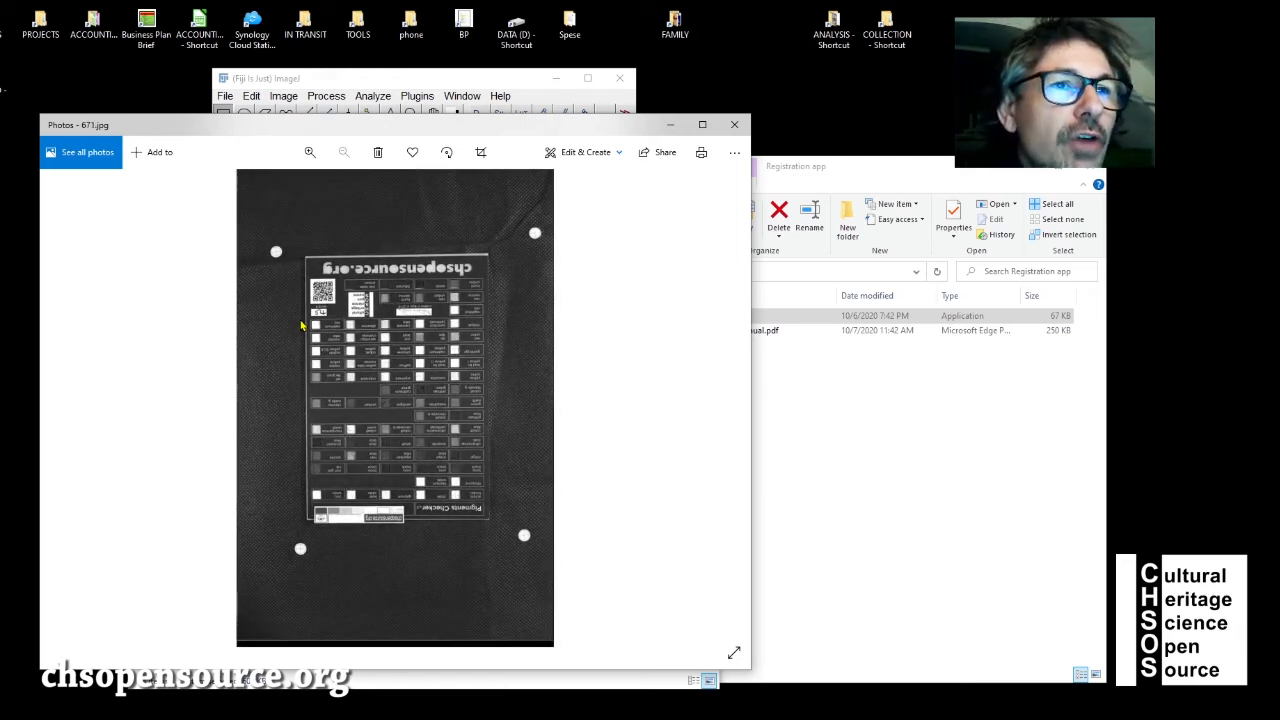
key(Right)
key(Right)
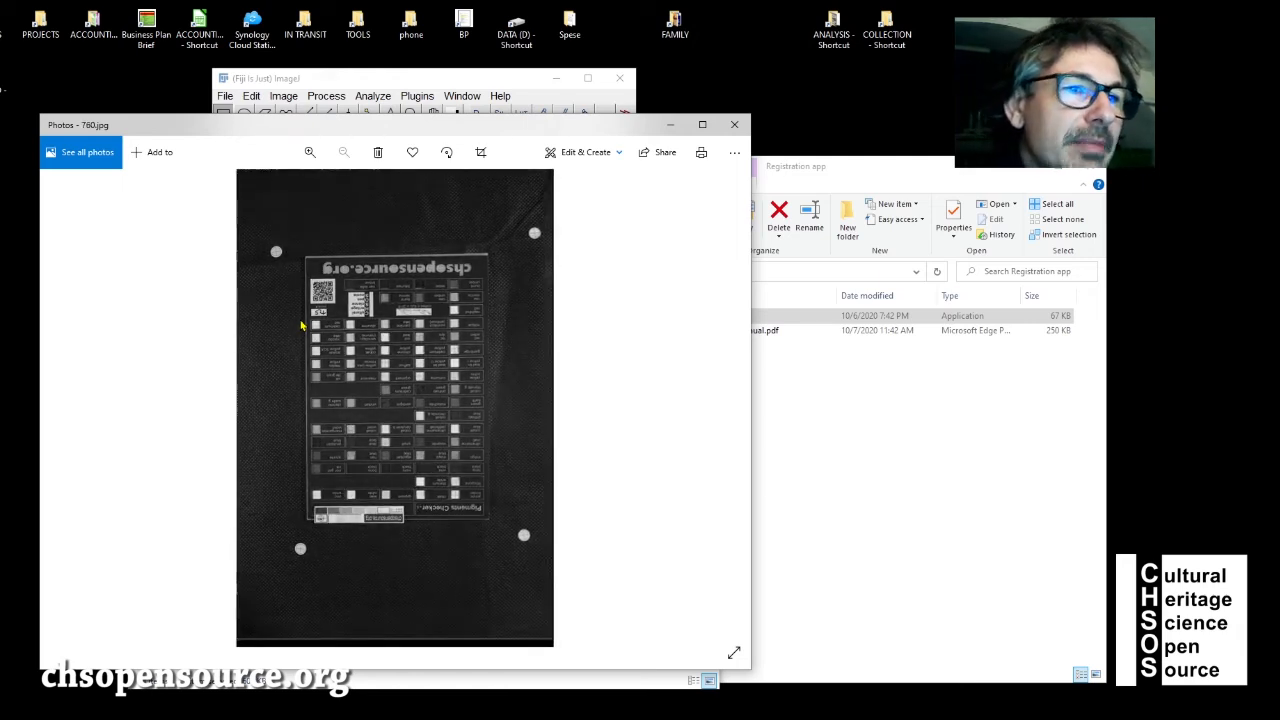
key(Right)
key(Right)
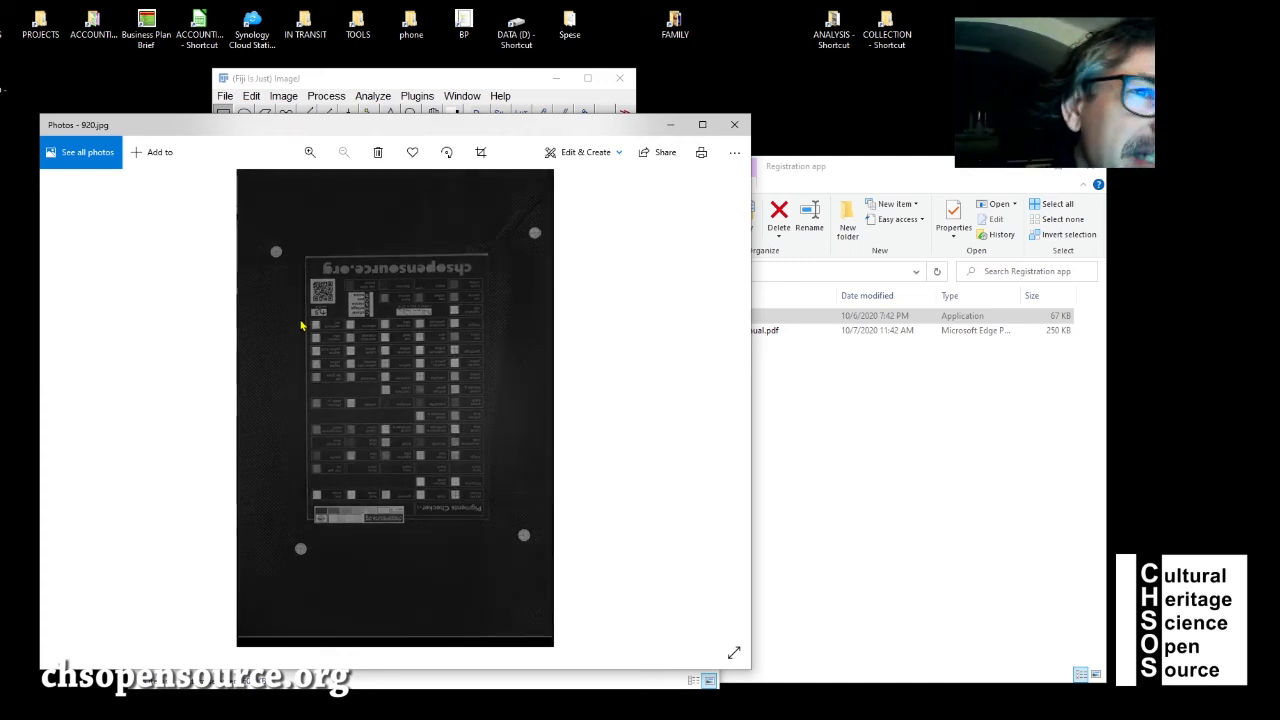
key(Right)
key(Right)
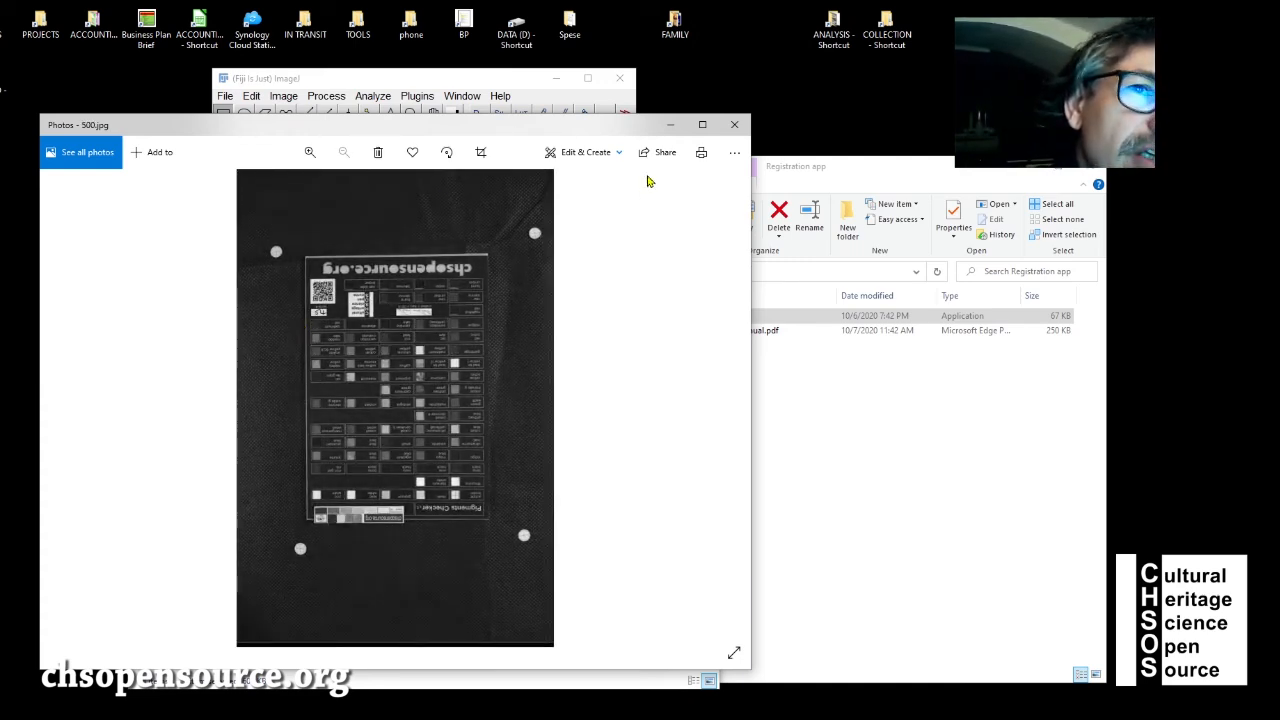
click(740, 126)
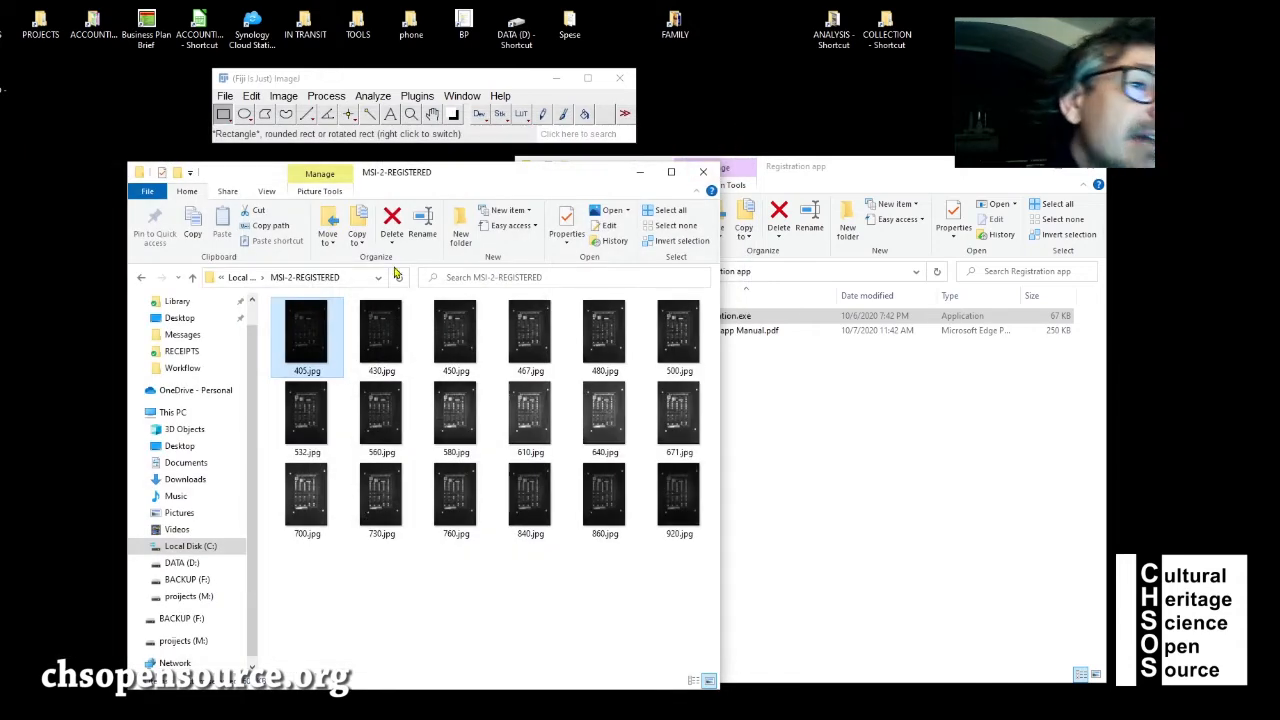
- Open 405.jpg from MSI-1-BRIGHTEST_COMPONENTS and flip through the unregistered images to compare their alignment, then close the viewer
click(240, 278)
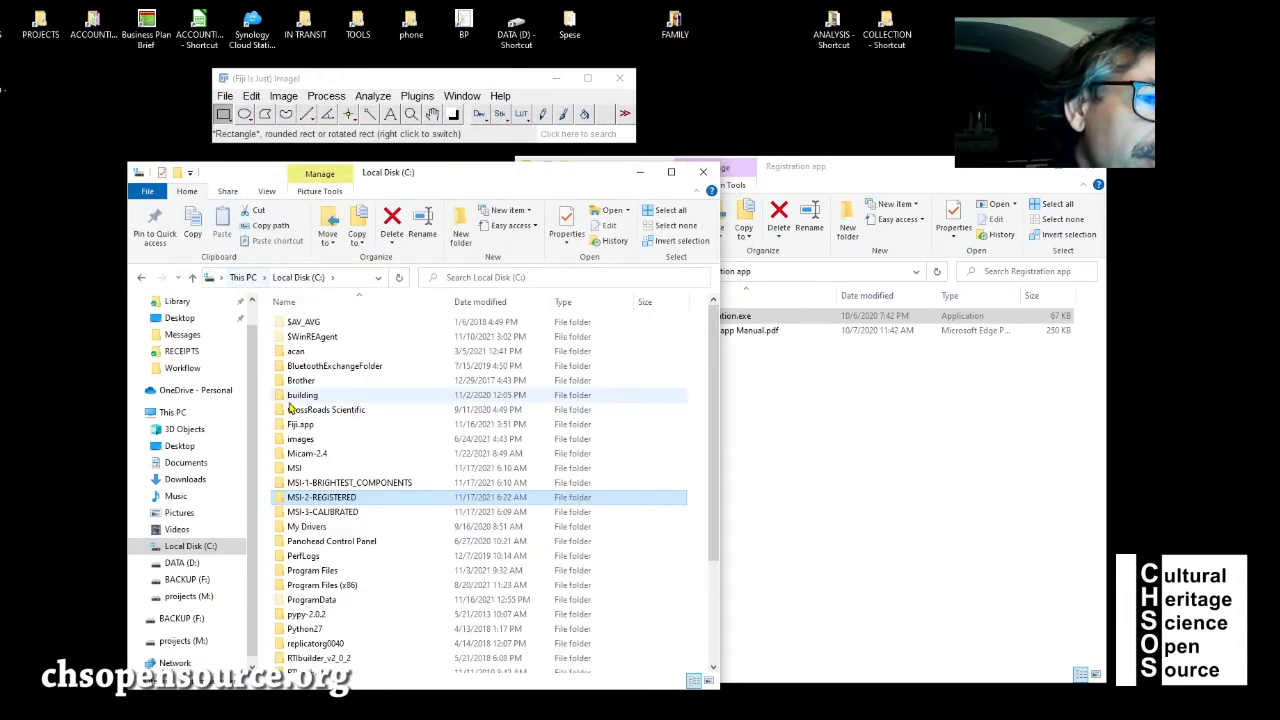
double_click(333, 484)
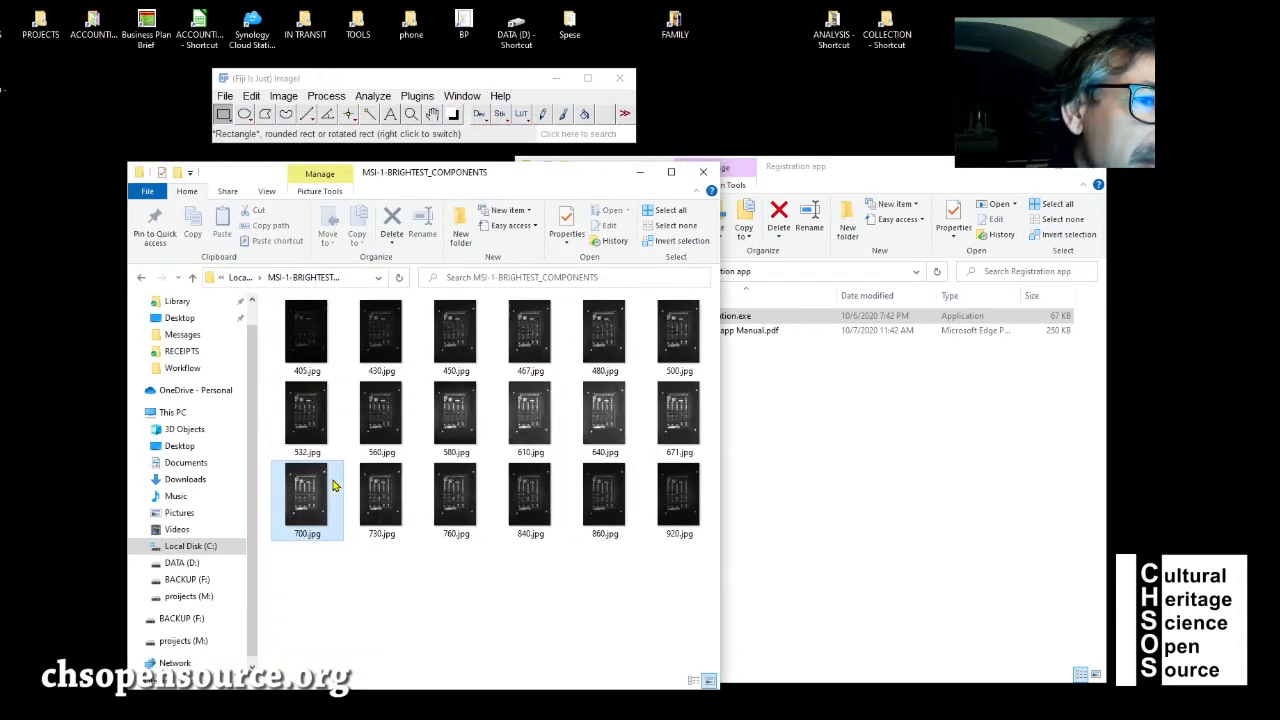
double_click(307, 332)
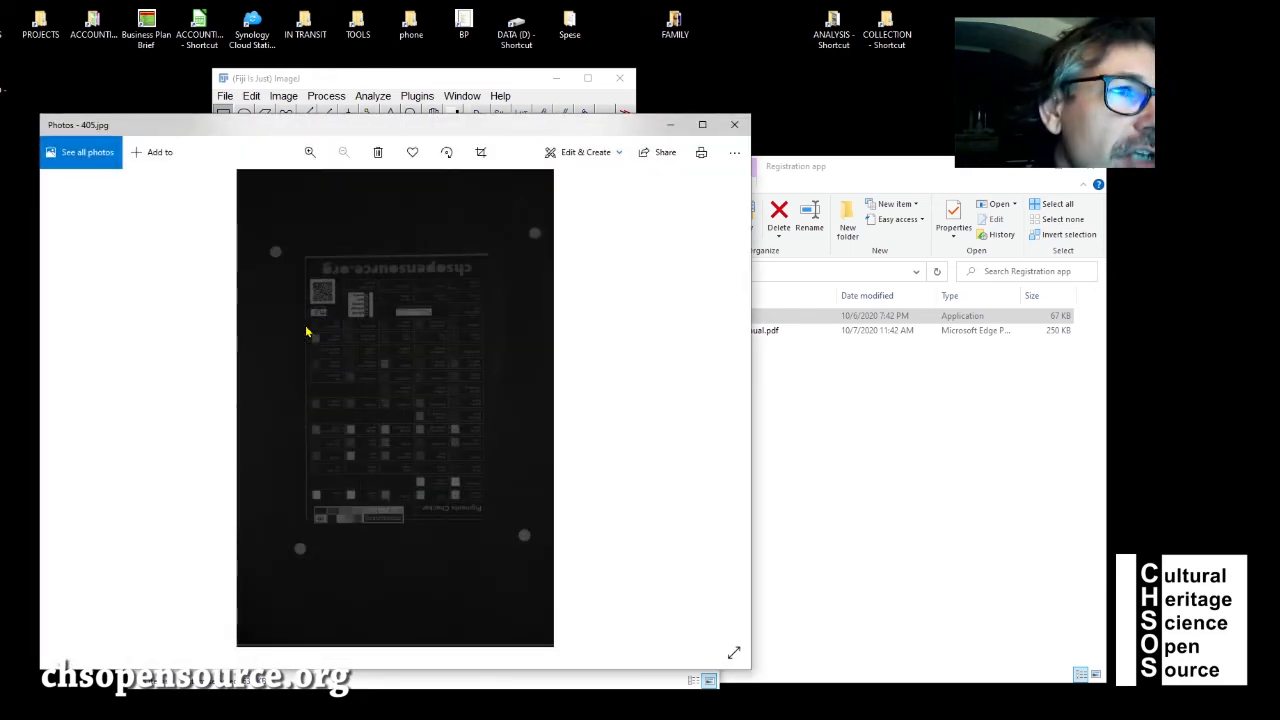
key(Right)
key(Left)
key(Right)
key(Left)
key(Right)
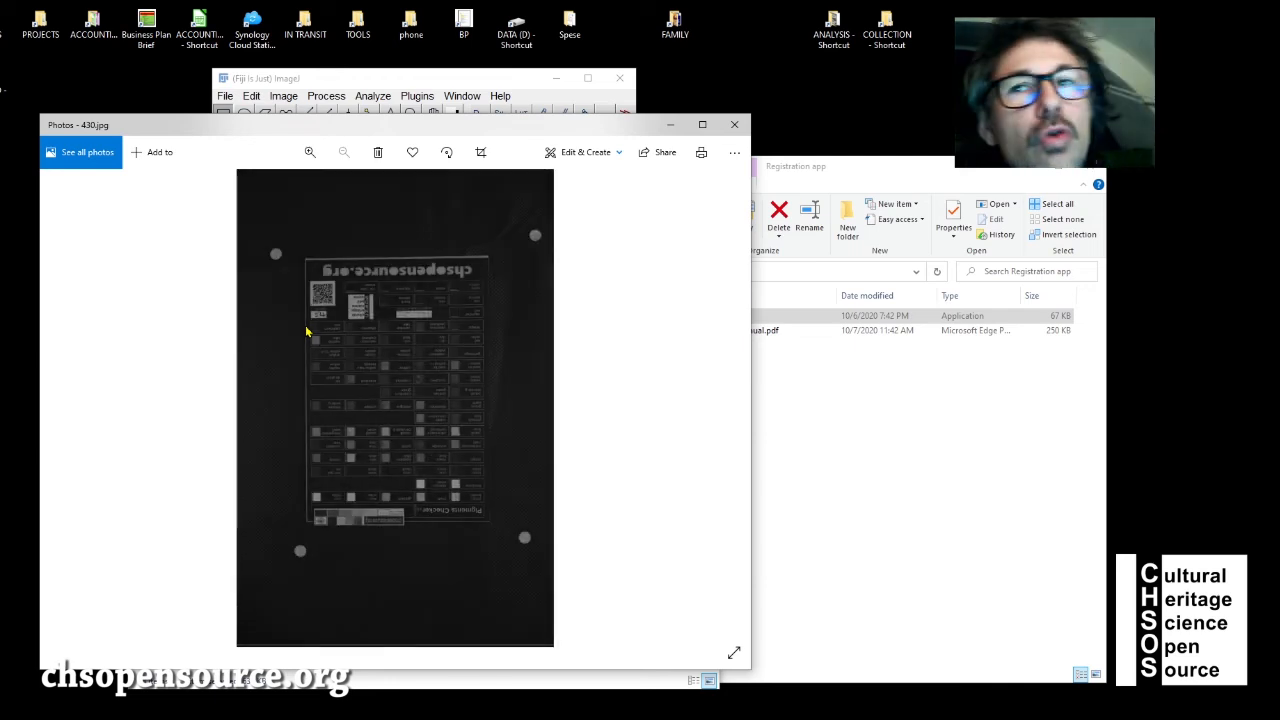
key(Right)
key(Right)
key(Right)
key(Right)
key(Right)
key(Right)
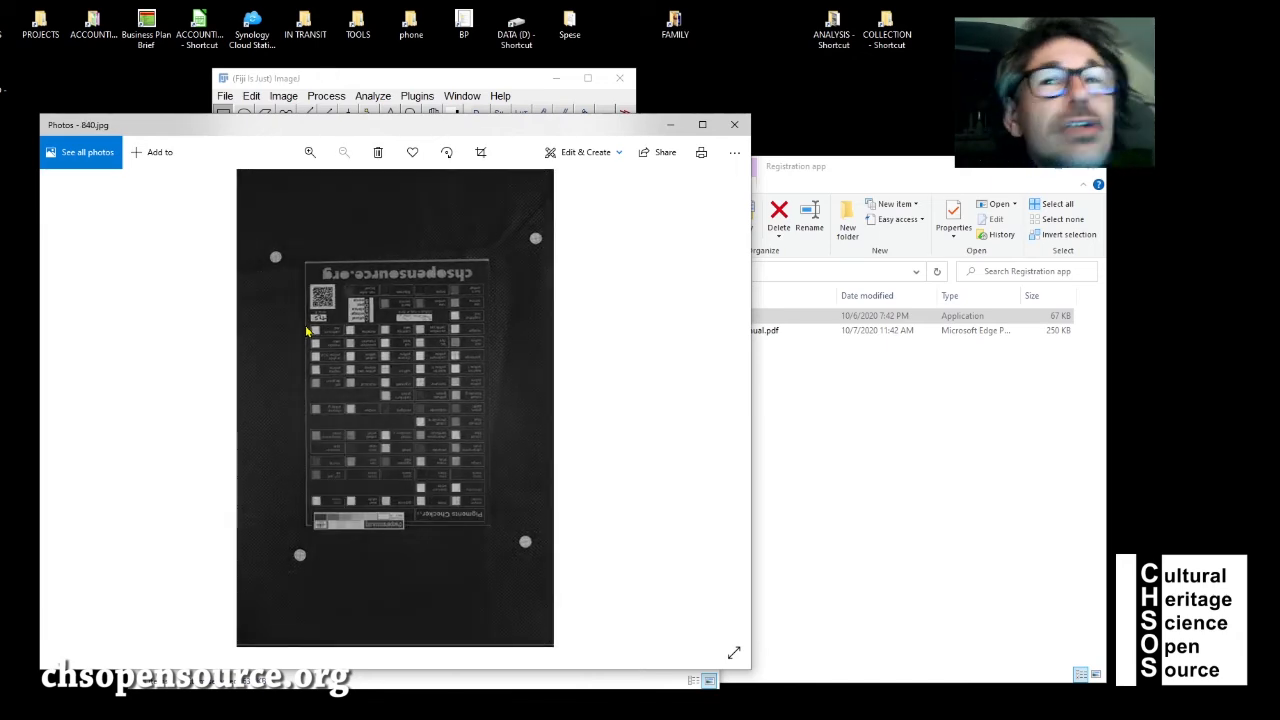
click(734, 125)
- Return to the MSI-2-REGISTERED folder on Local Disk (C:) and close the Registration app folder window
drag(388, 180, 296, 175)
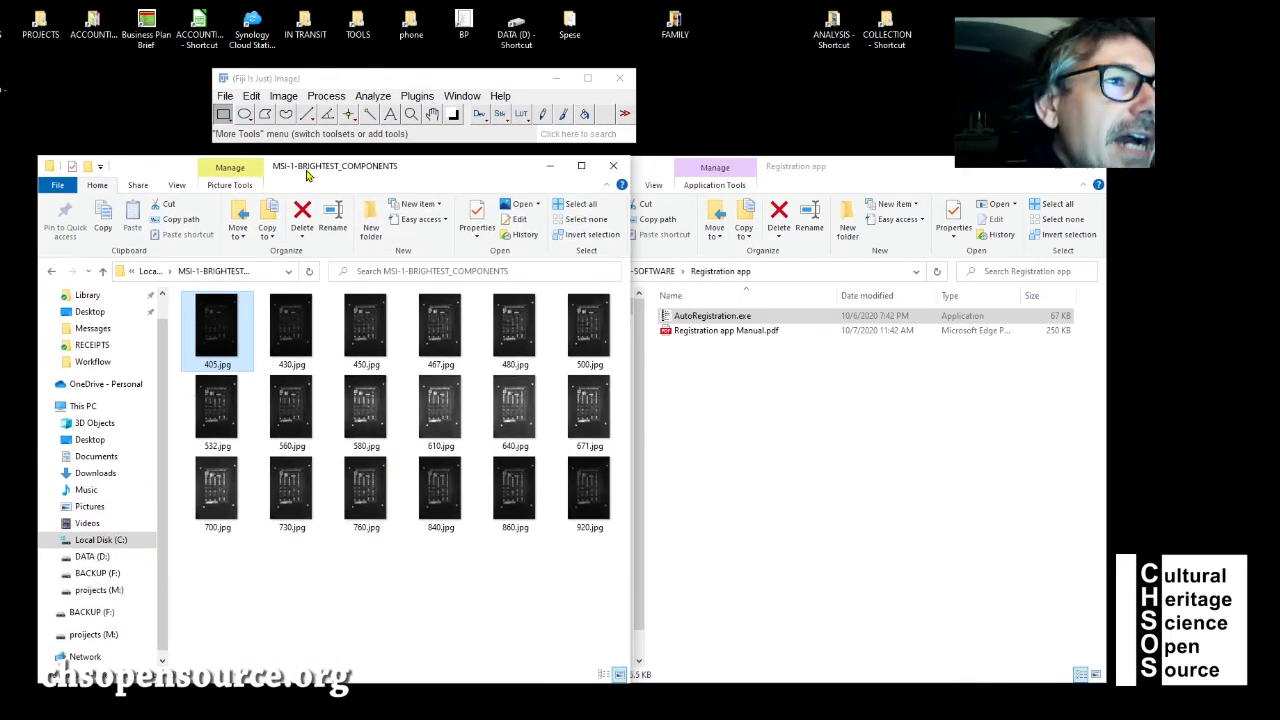
click(150, 271)
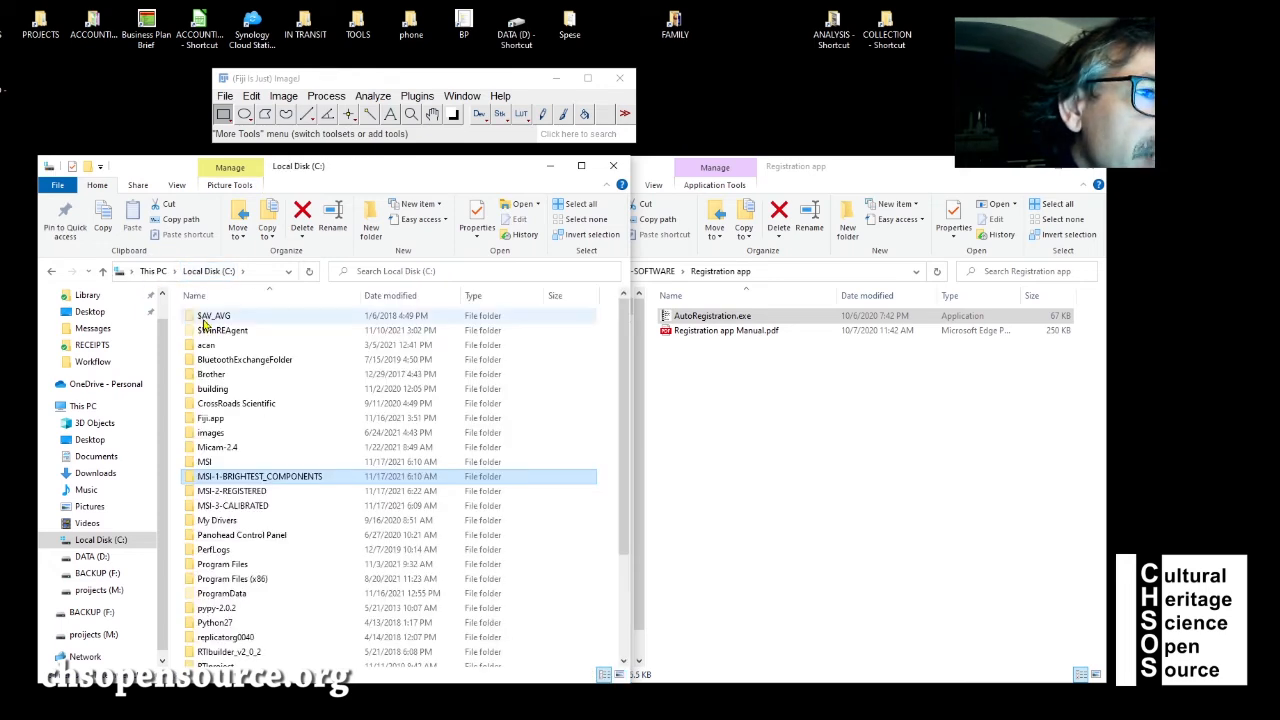
double_click(231, 491)
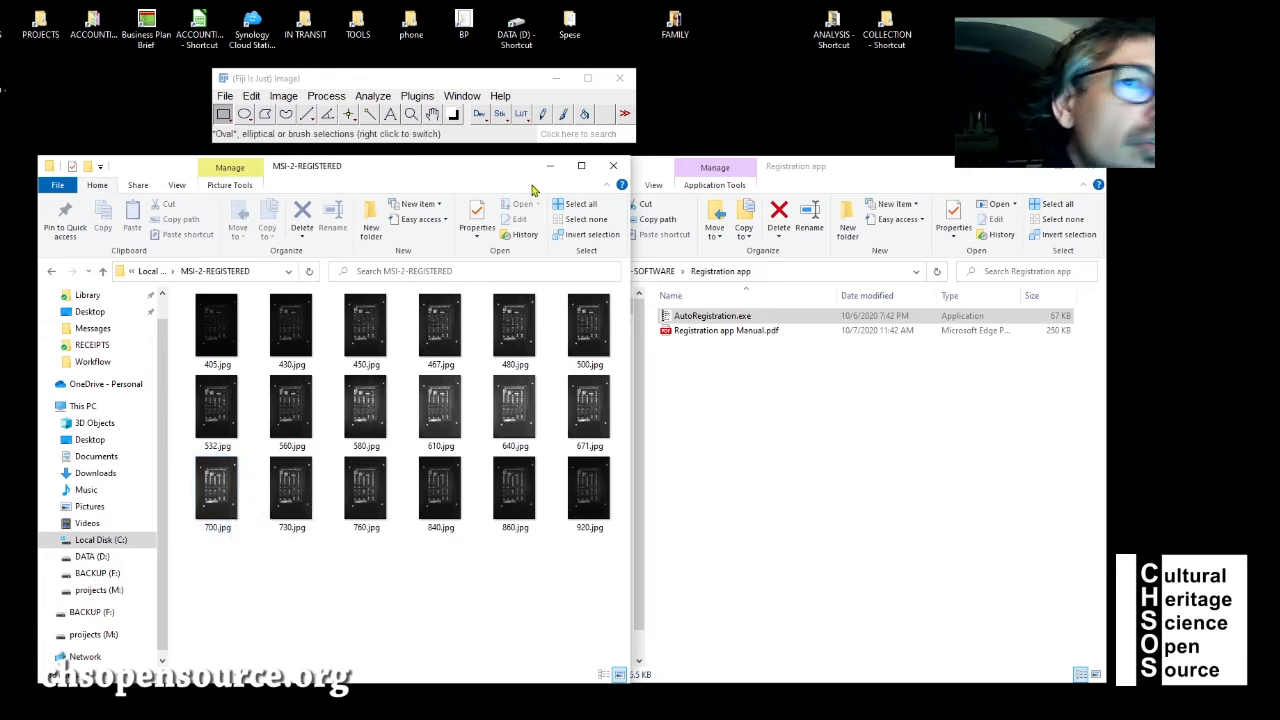
click(1094, 177)
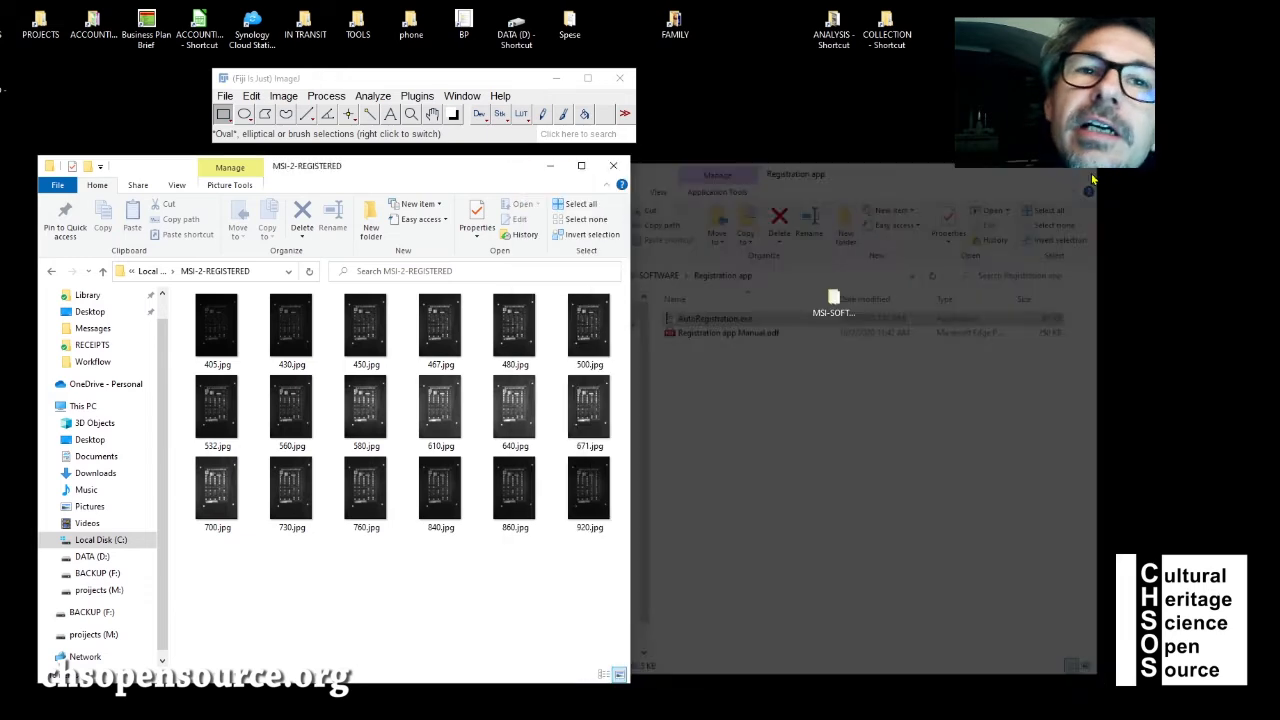
- Run Antonello-calib in Fiji with Batch Mode (faster processing) enabled, moving the folder window out of the way
drag(287, 84, 359, 92)
click(297, 104)
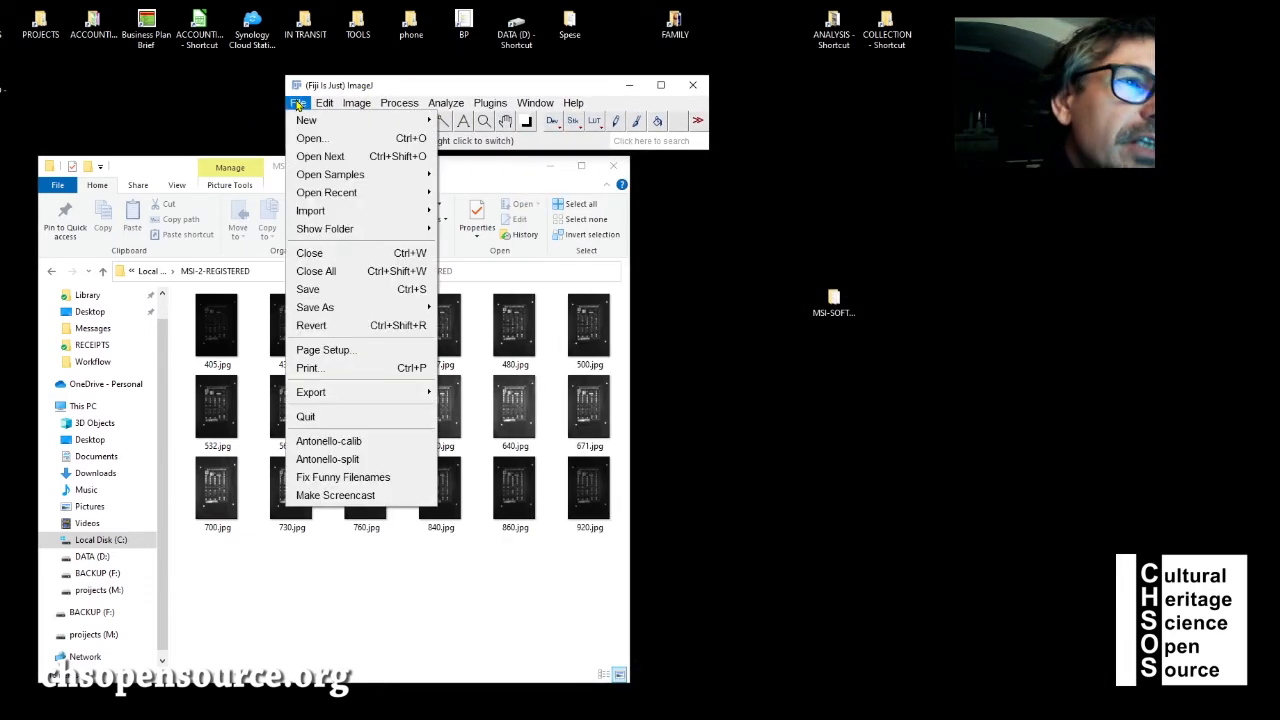
click(364, 452)
drag(349, 168, 149, 183)
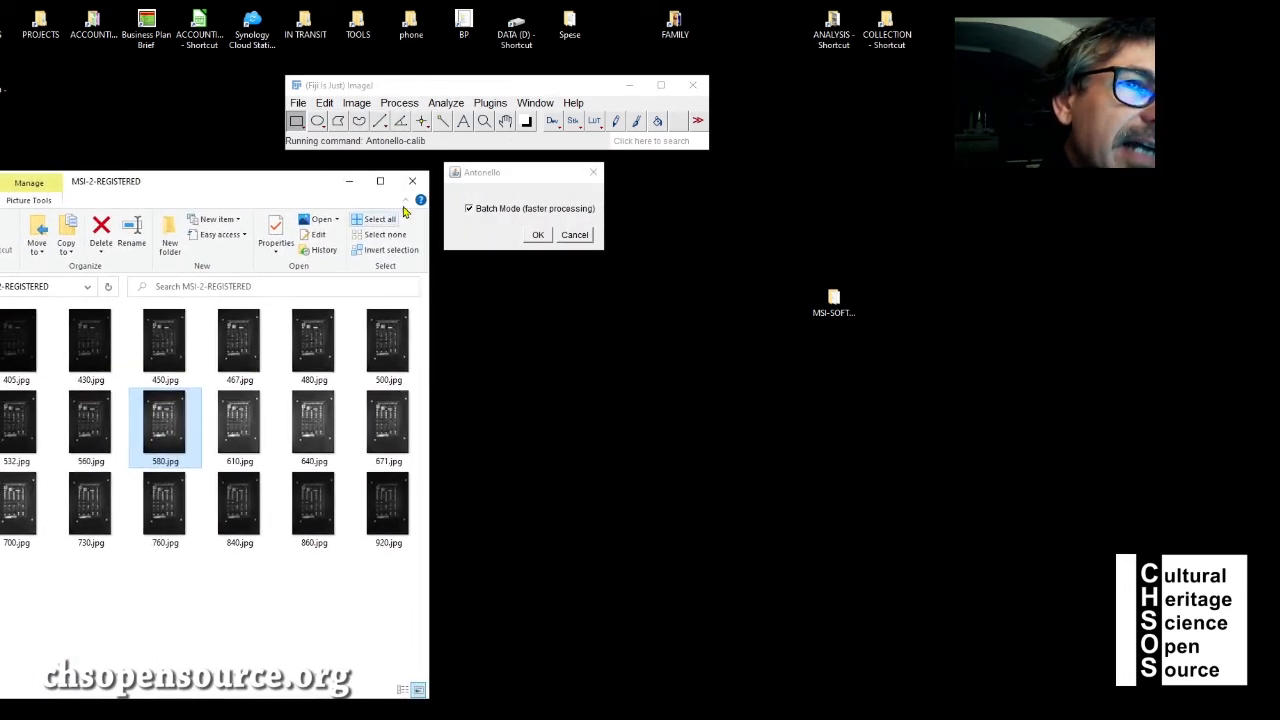
click(538, 236)
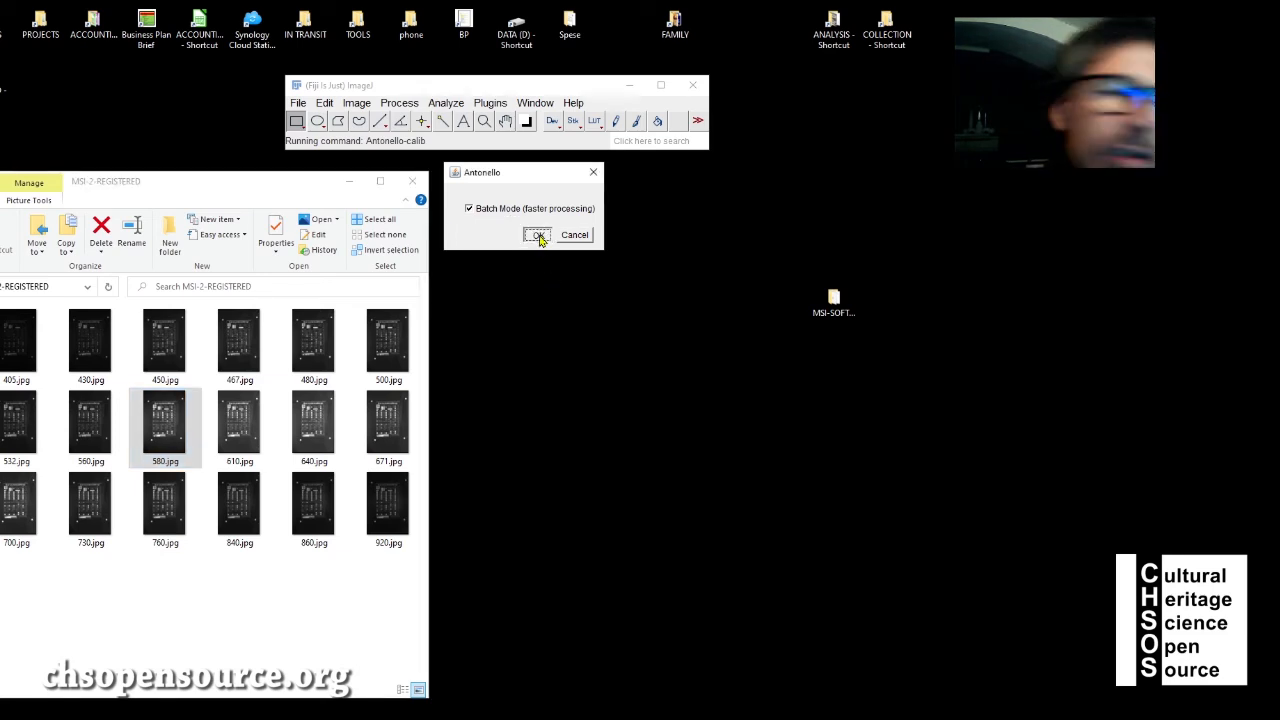
click(538, 236)
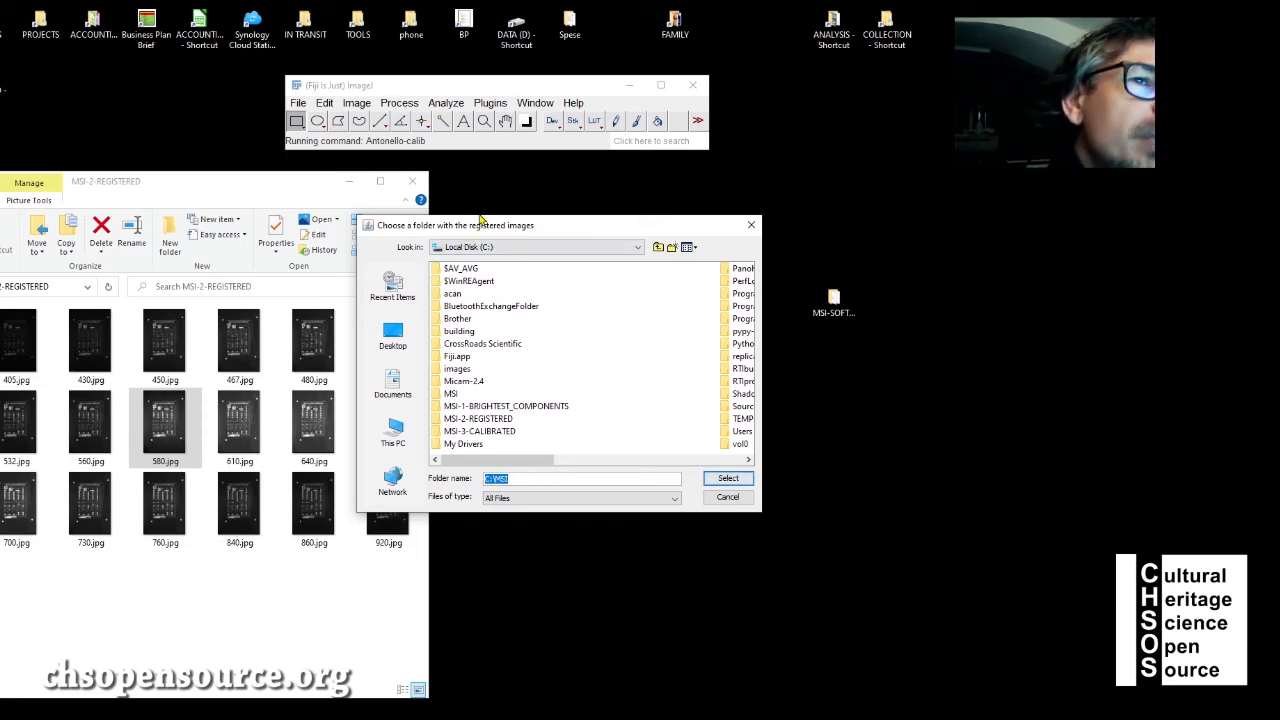
- Choose MSI-2-REGISTERED as the registered images folder and MSI-3-CALIBRATED for the calibrated images, and bring the 405.jpg window fully into view
click(495, 421)
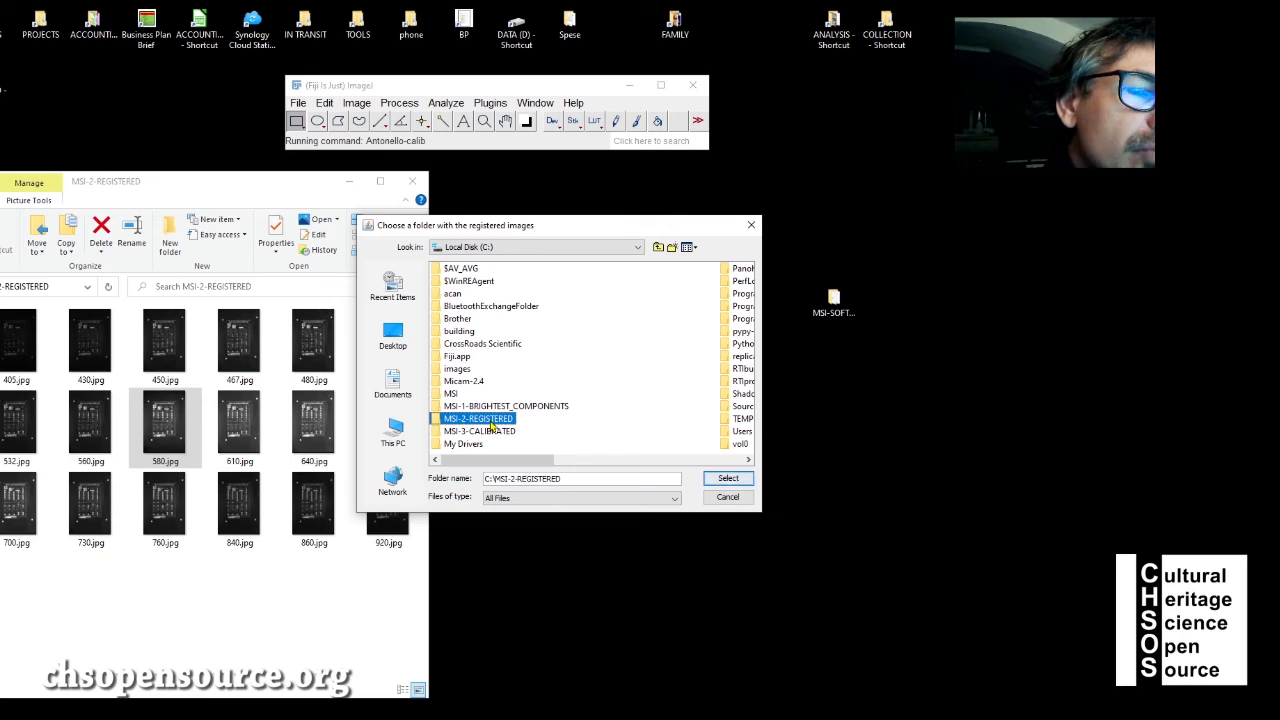
click(487, 421)
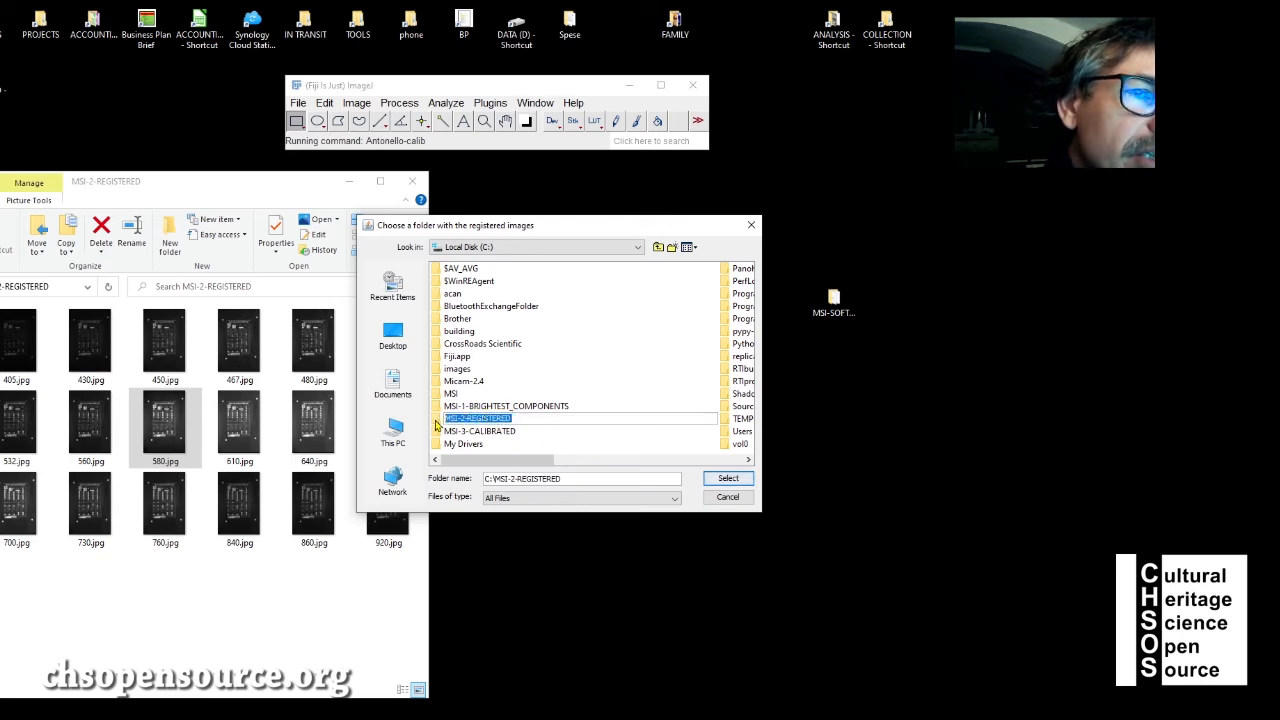
click(737, 480)
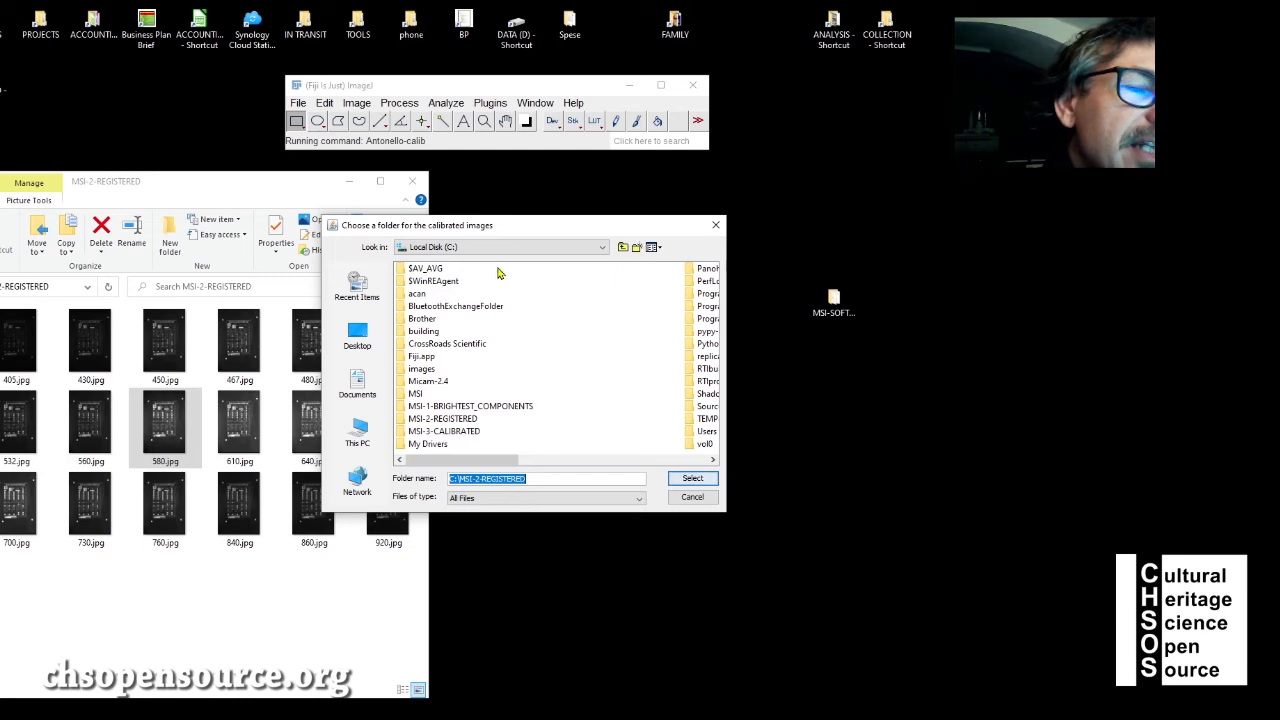
click(446, 434)
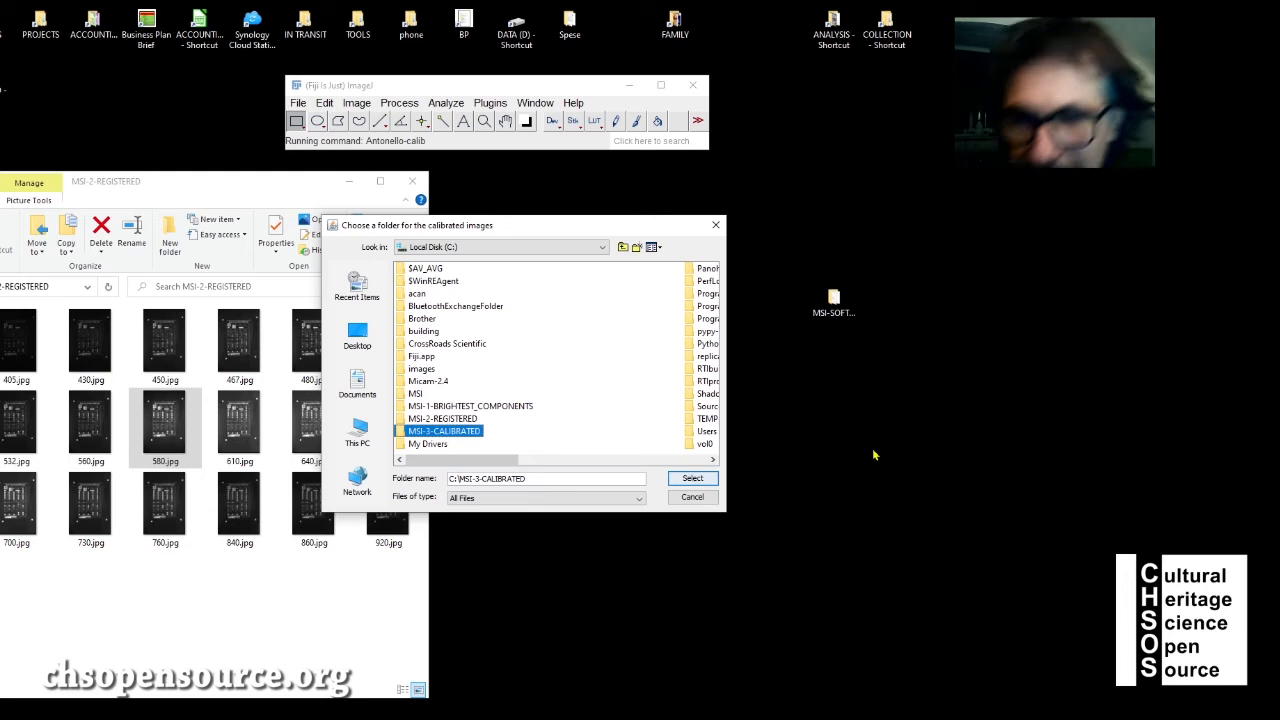
click(694, 480)
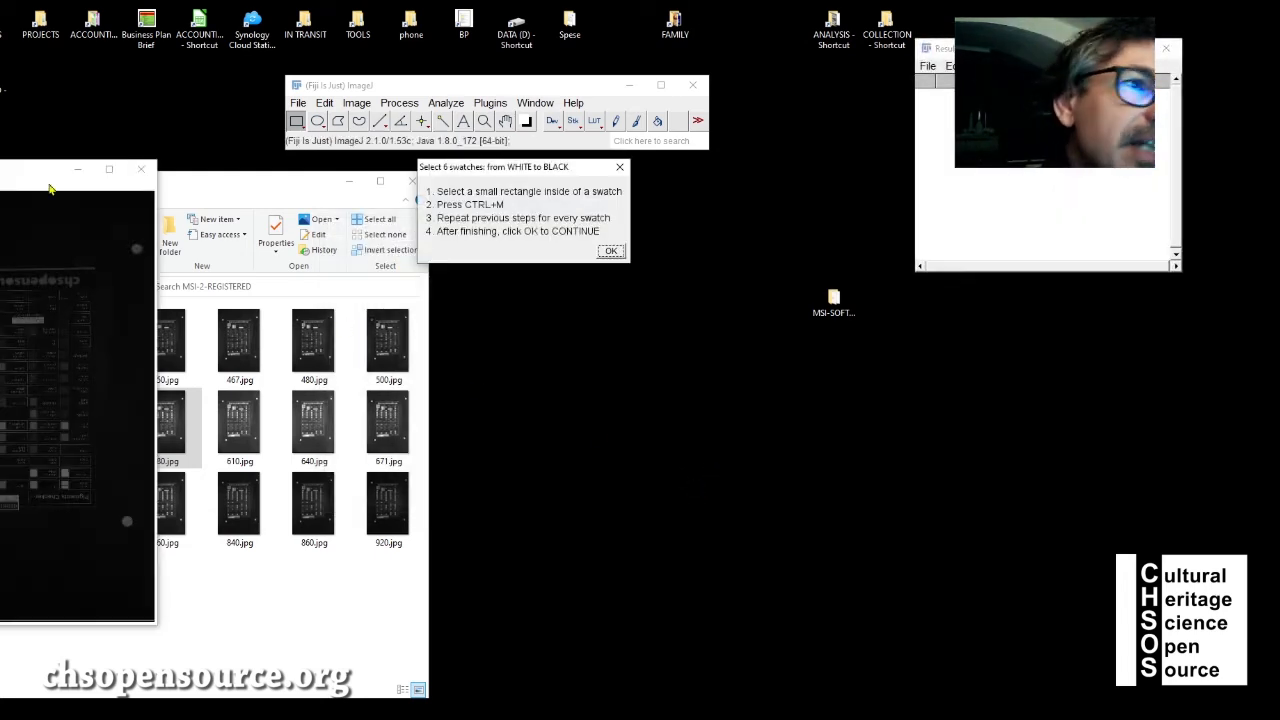
drag(40, 169, 306, 164)
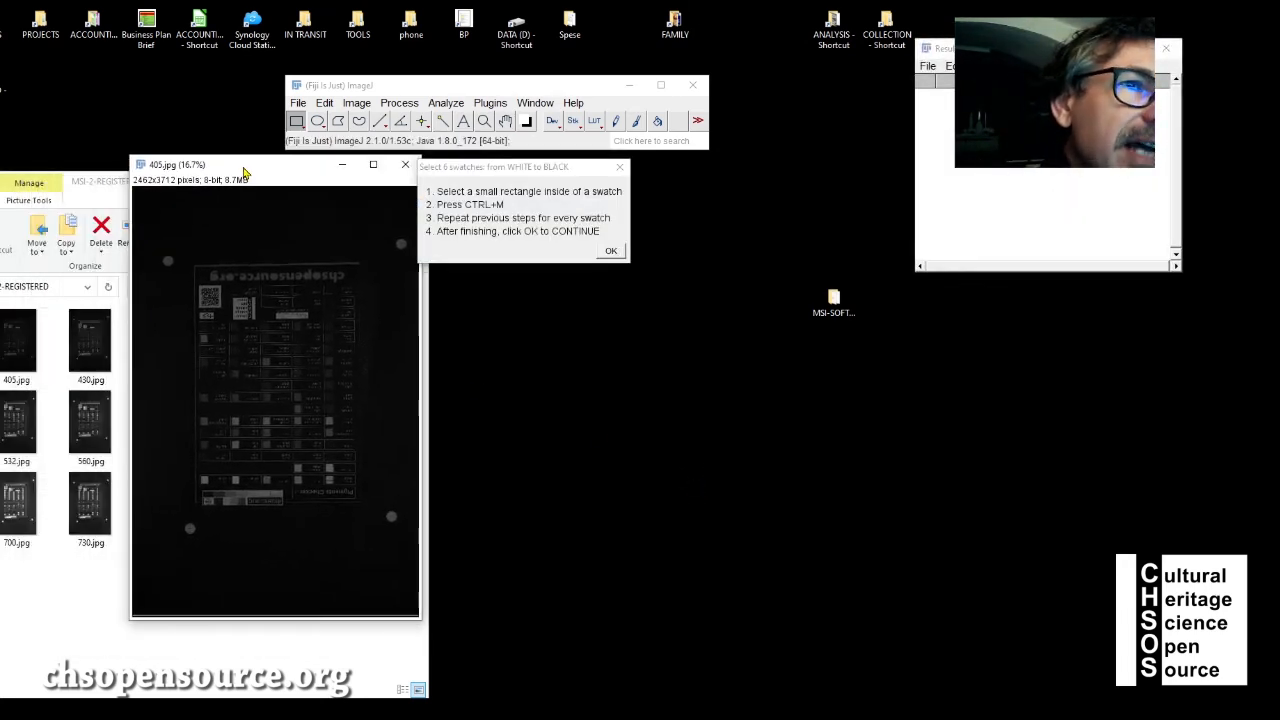
- Move the swatch instructions dialog clear of the 405.jpg image and zoom in to 75% on the grayscale swatches
drag(452, 174, 533, 188)
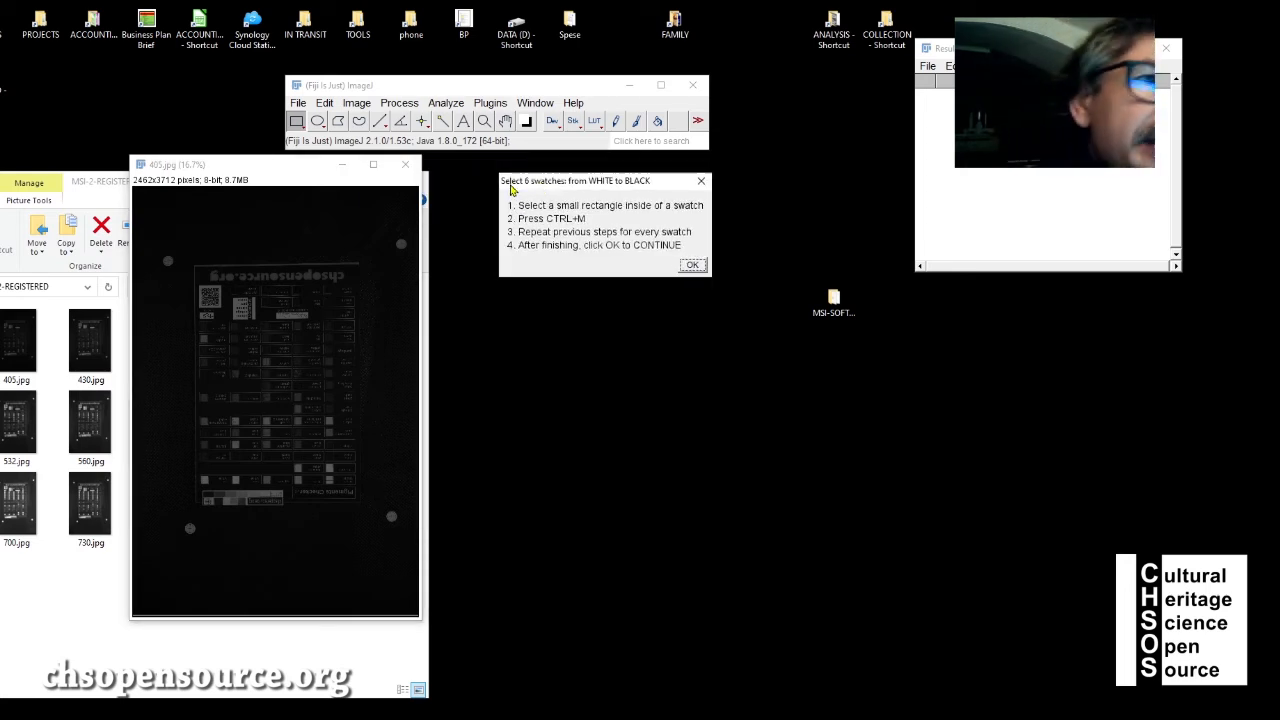
drag(597, 183, 584, 258)
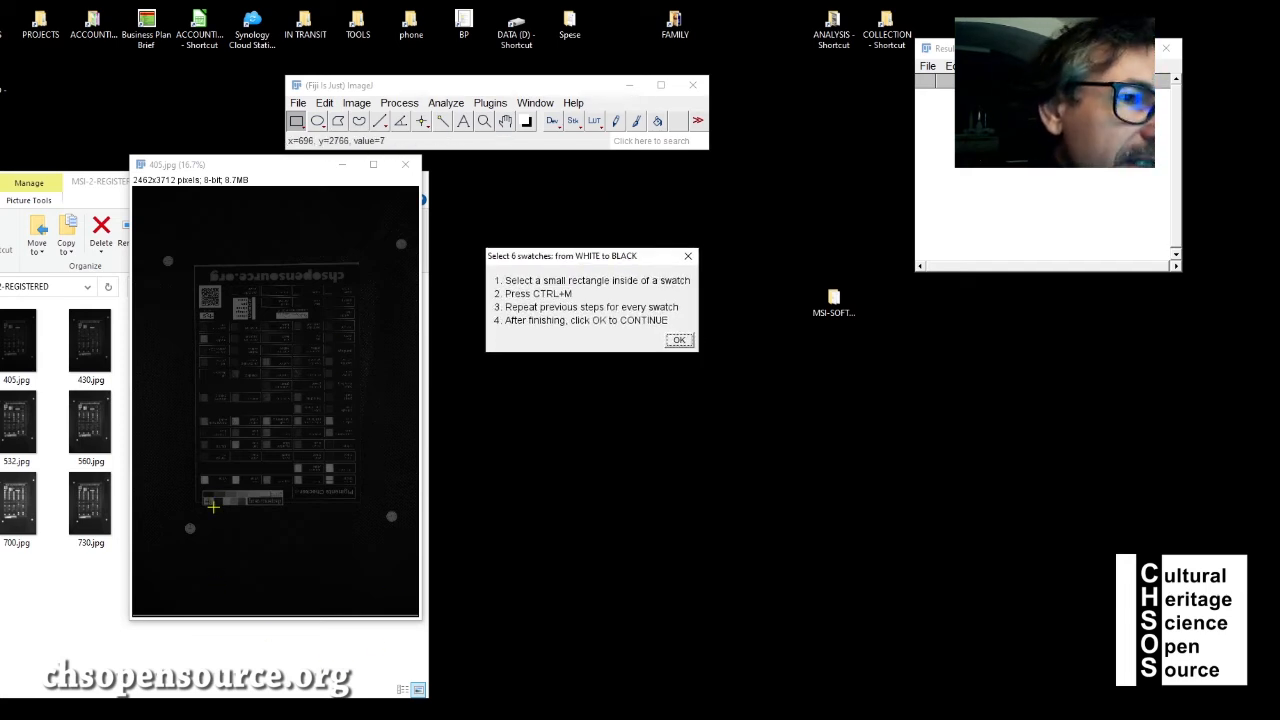
key(plus)
key(plus)
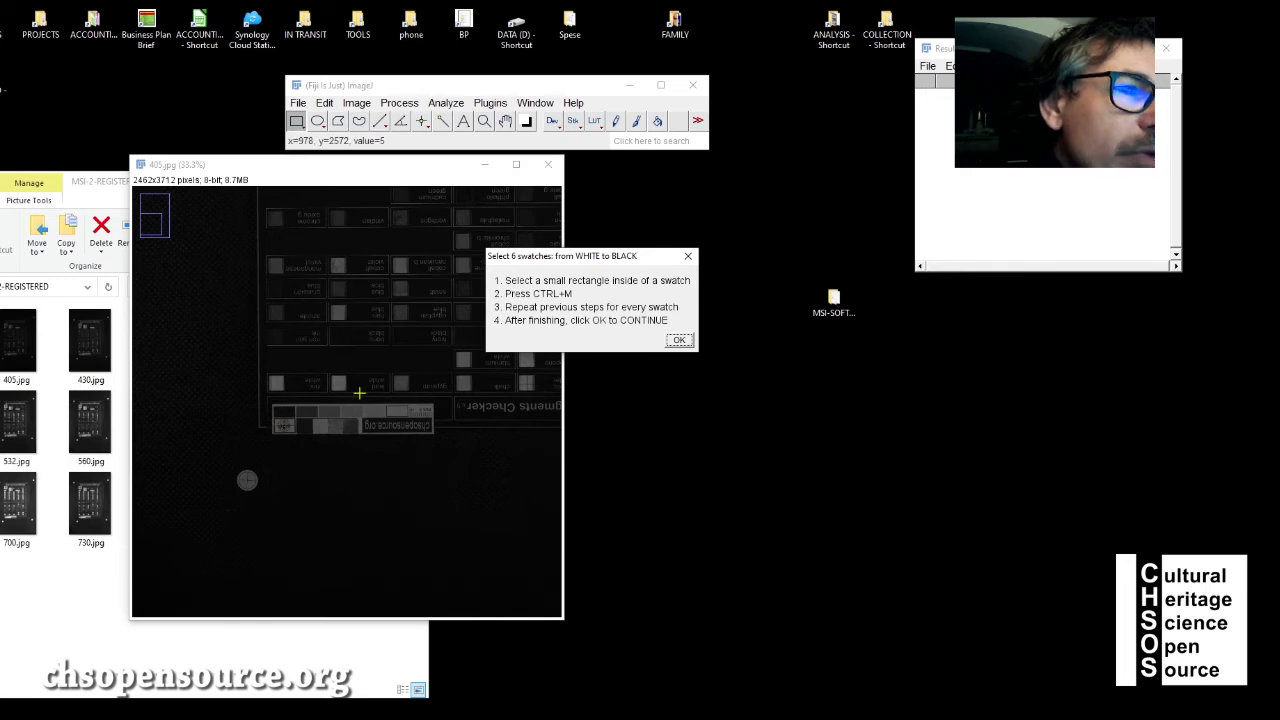
key(plus)
key(plus)
key(plus)
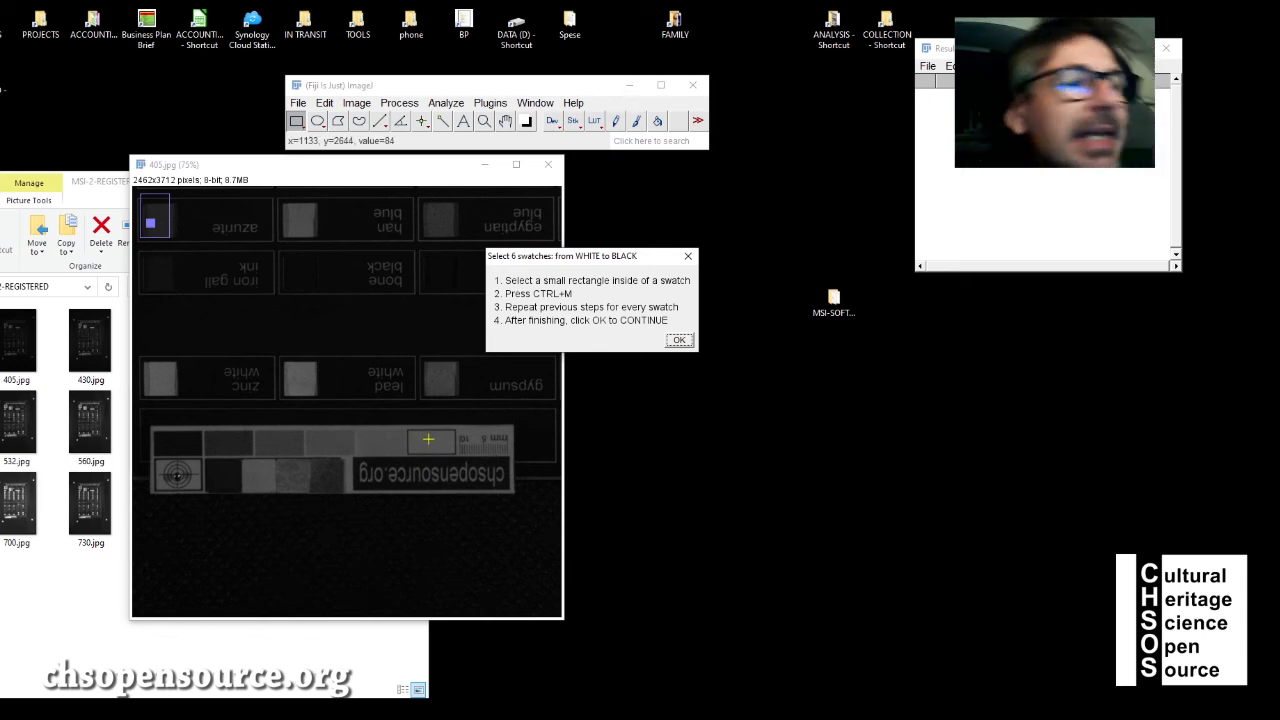
- Widen the 405.jpg window and zoom in to fit the whole grayscale swatch row, keeping the instructions dialog clear of it
key(super)
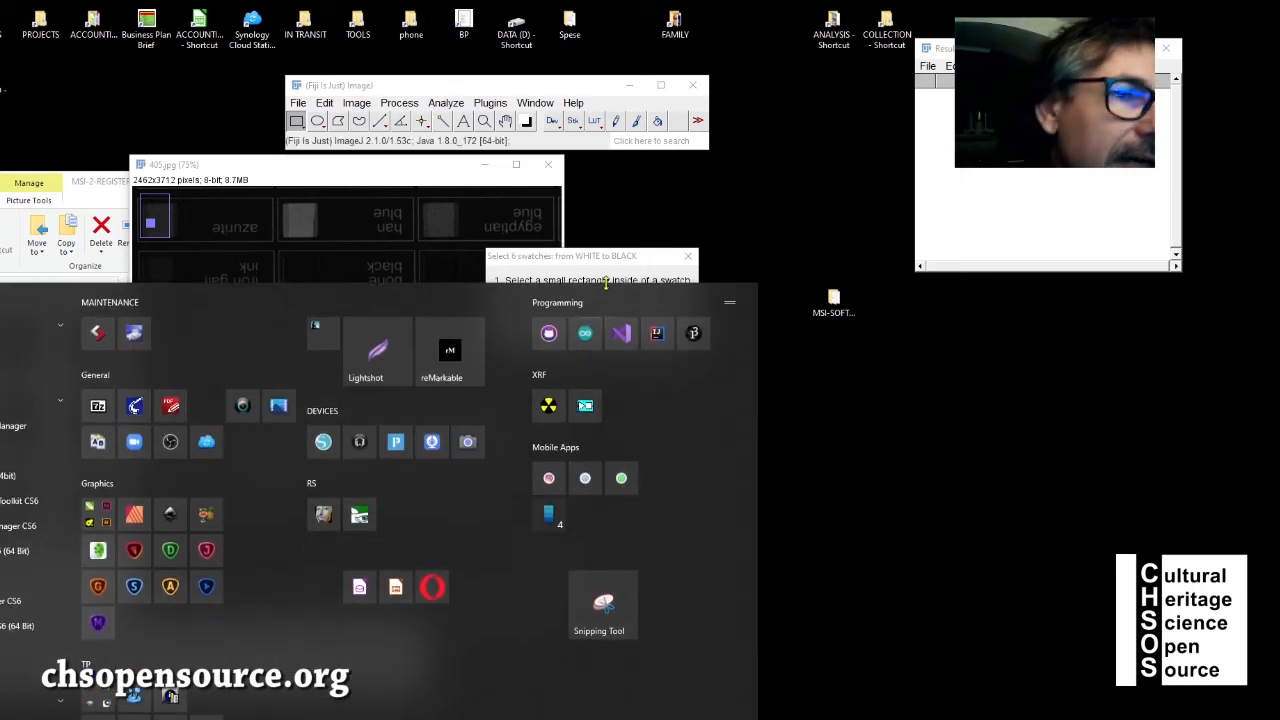
click(343, 180)
scroll(359, 450, up, 1)
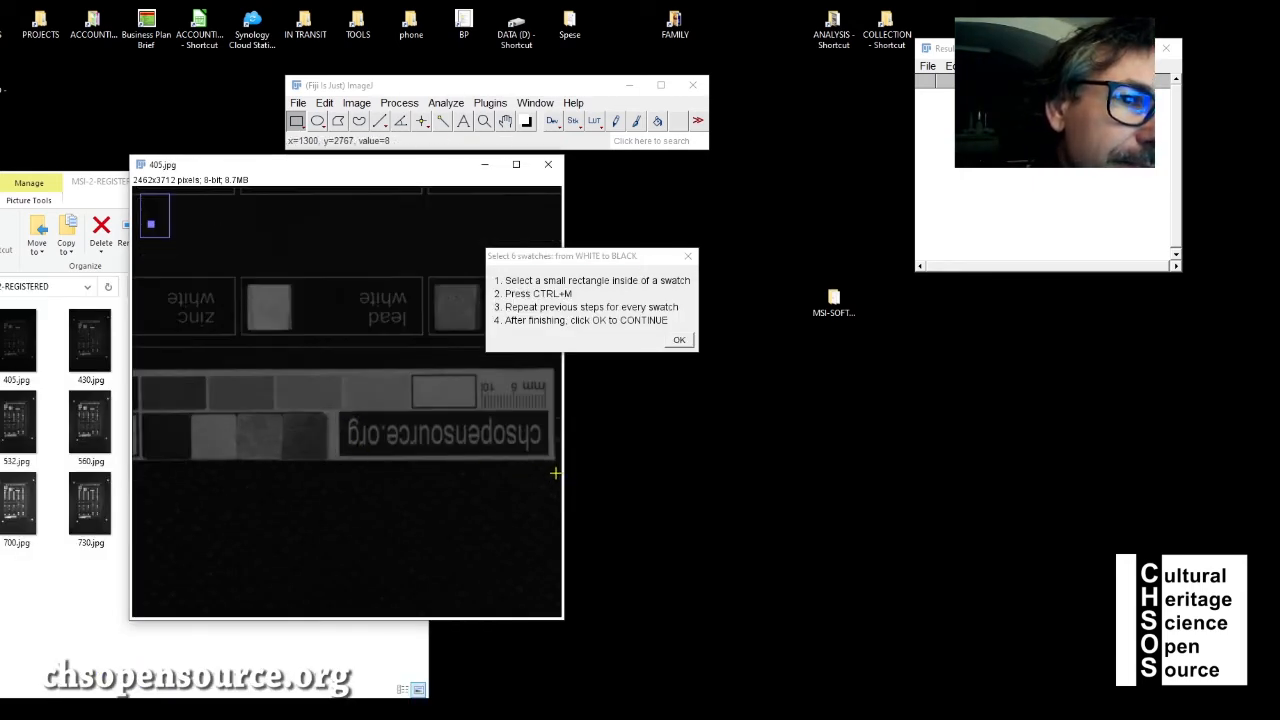
drag(563, 214, 746, 224)
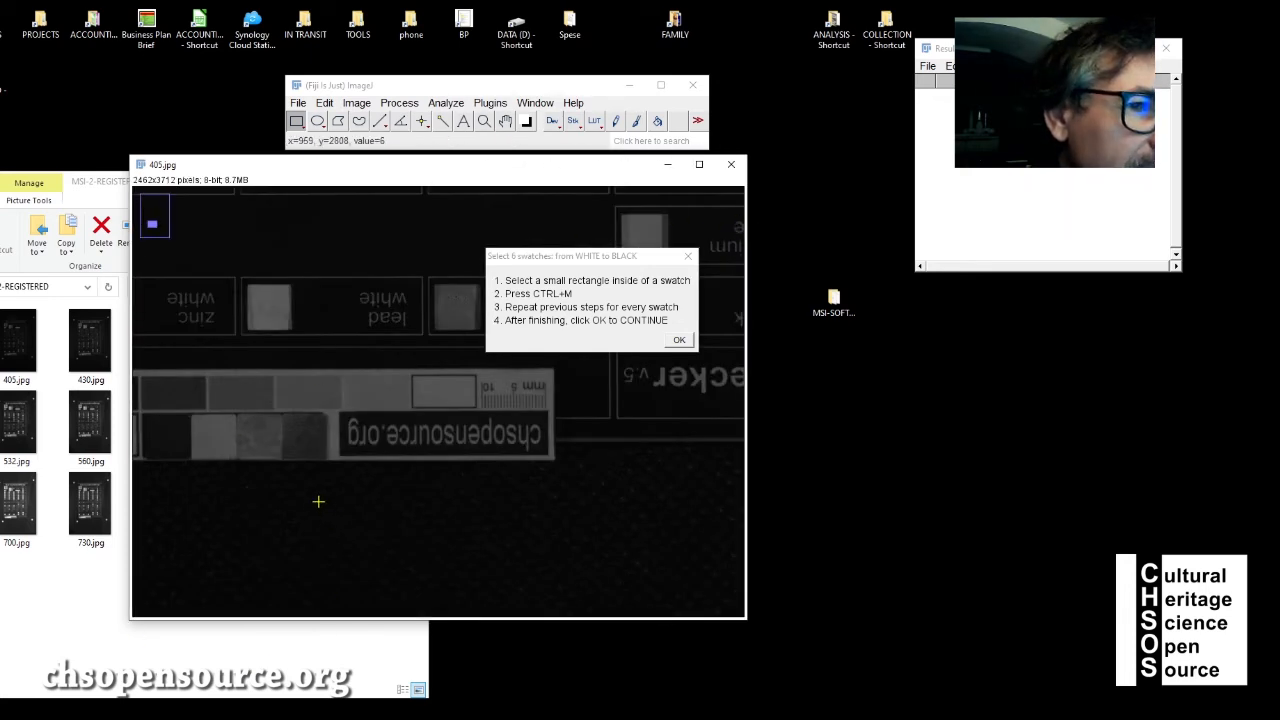
scroll(320, 474, down, 1)
key(minus)
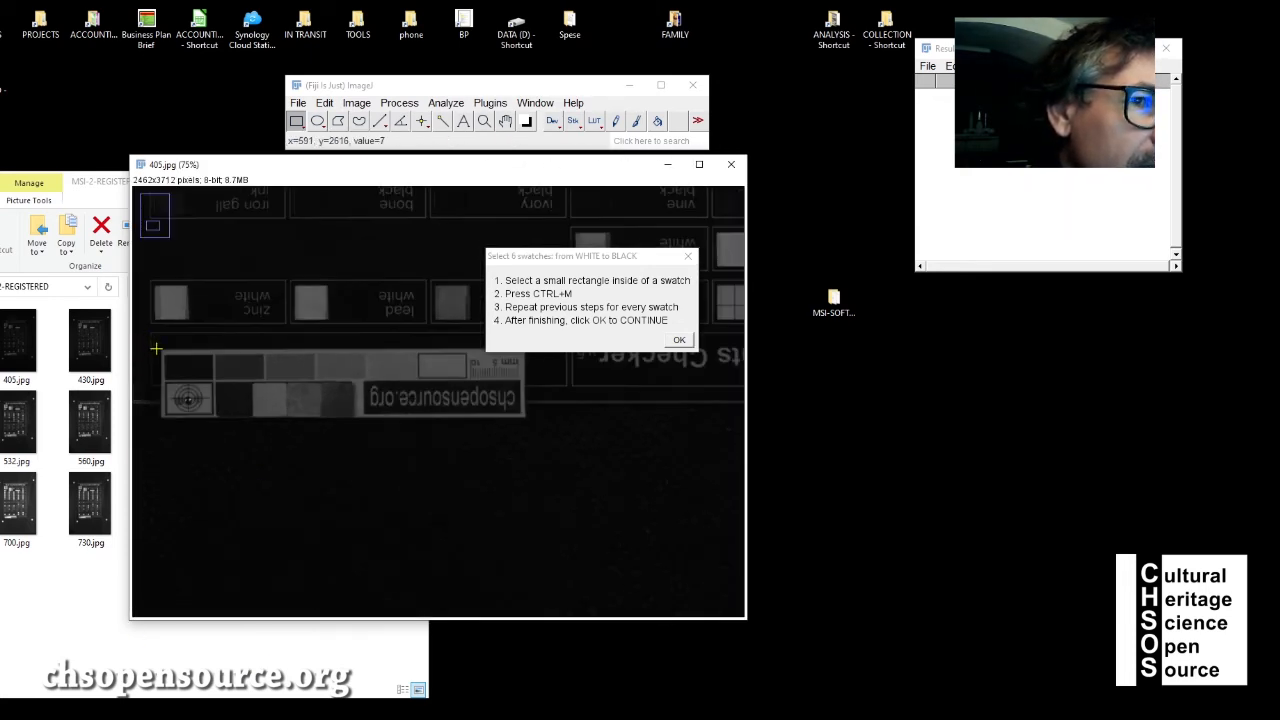
key(plus)
key(minus)
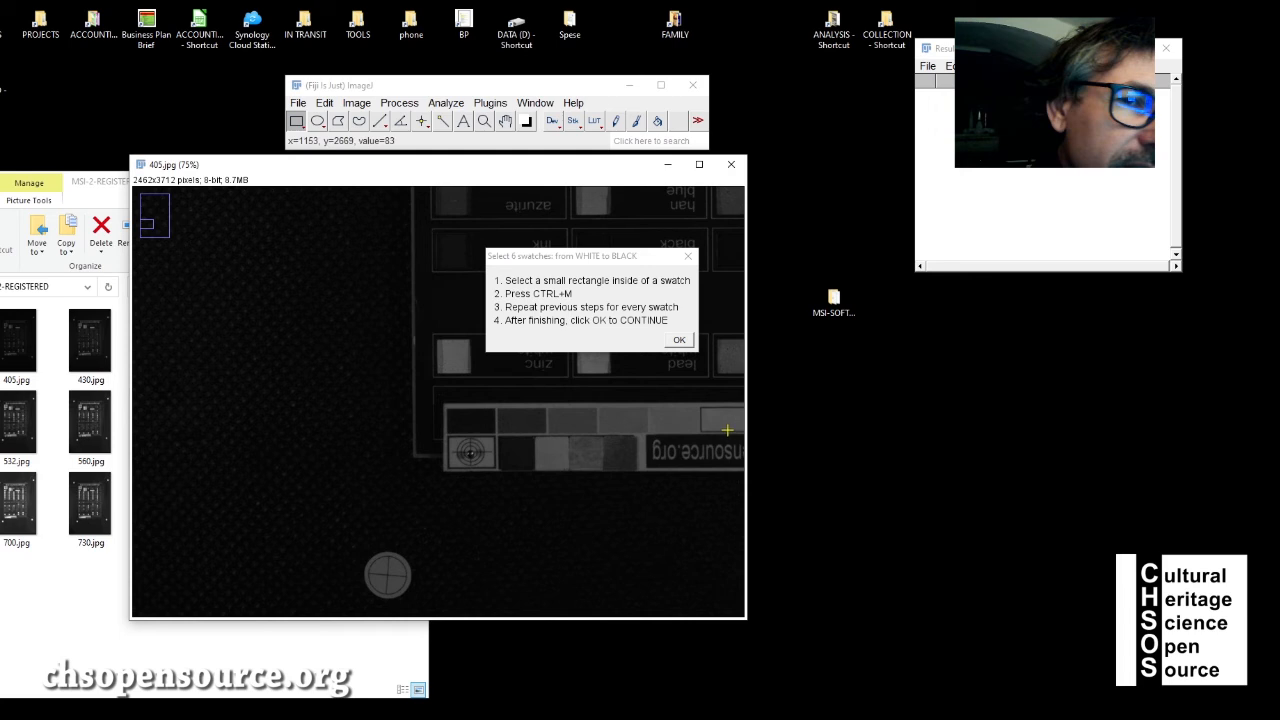
key(plus)
drag(746, 451, 917, 450)
key(minus)
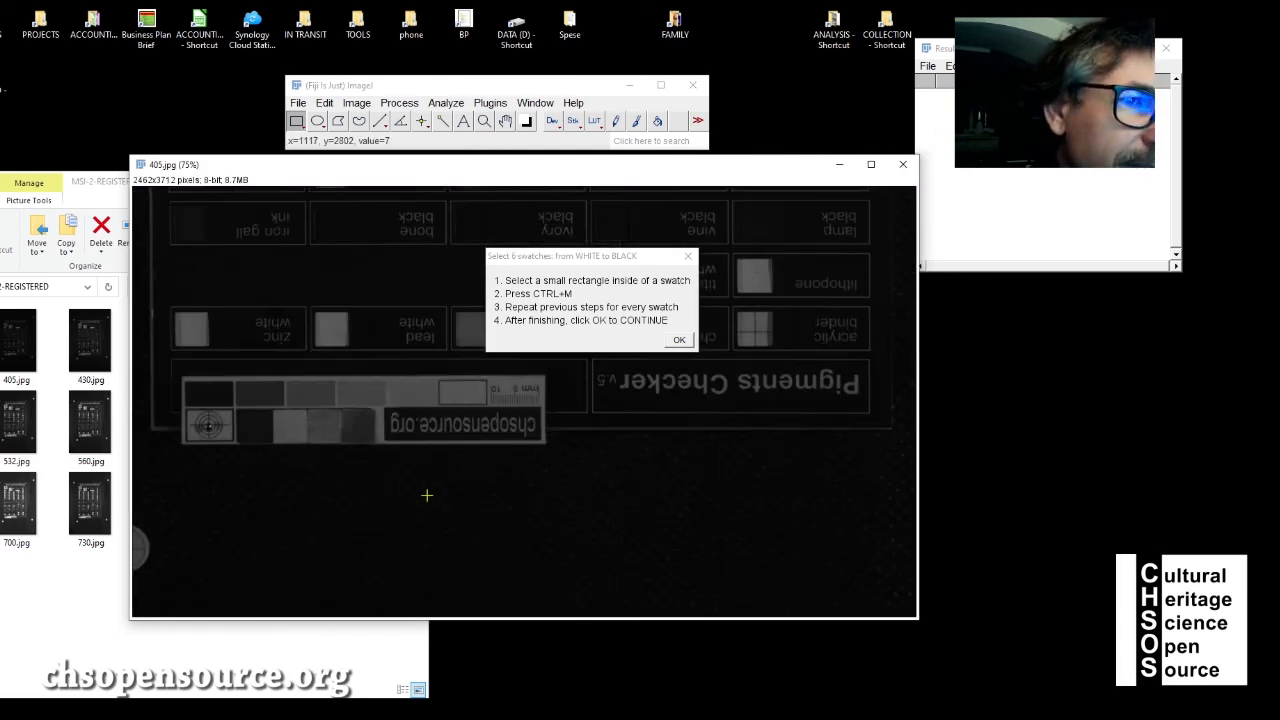
key(plus)
key(minus)
key(plus)
key(minus)
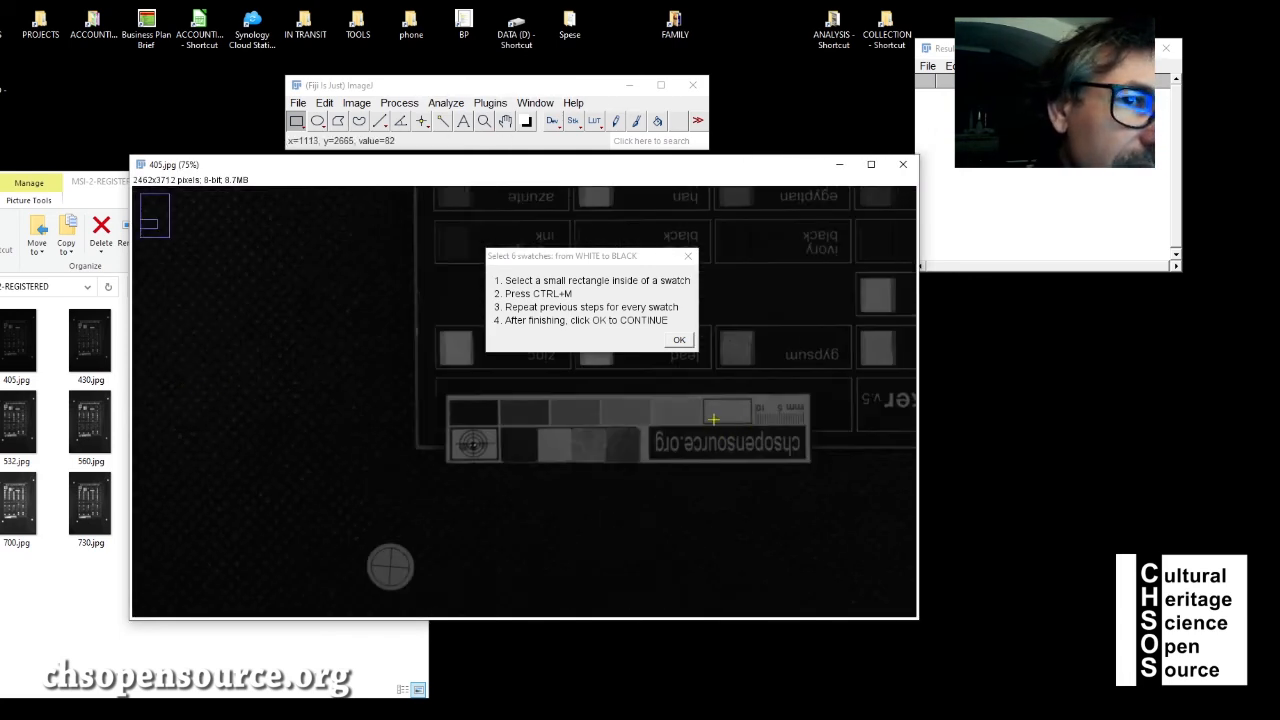
key(plus)
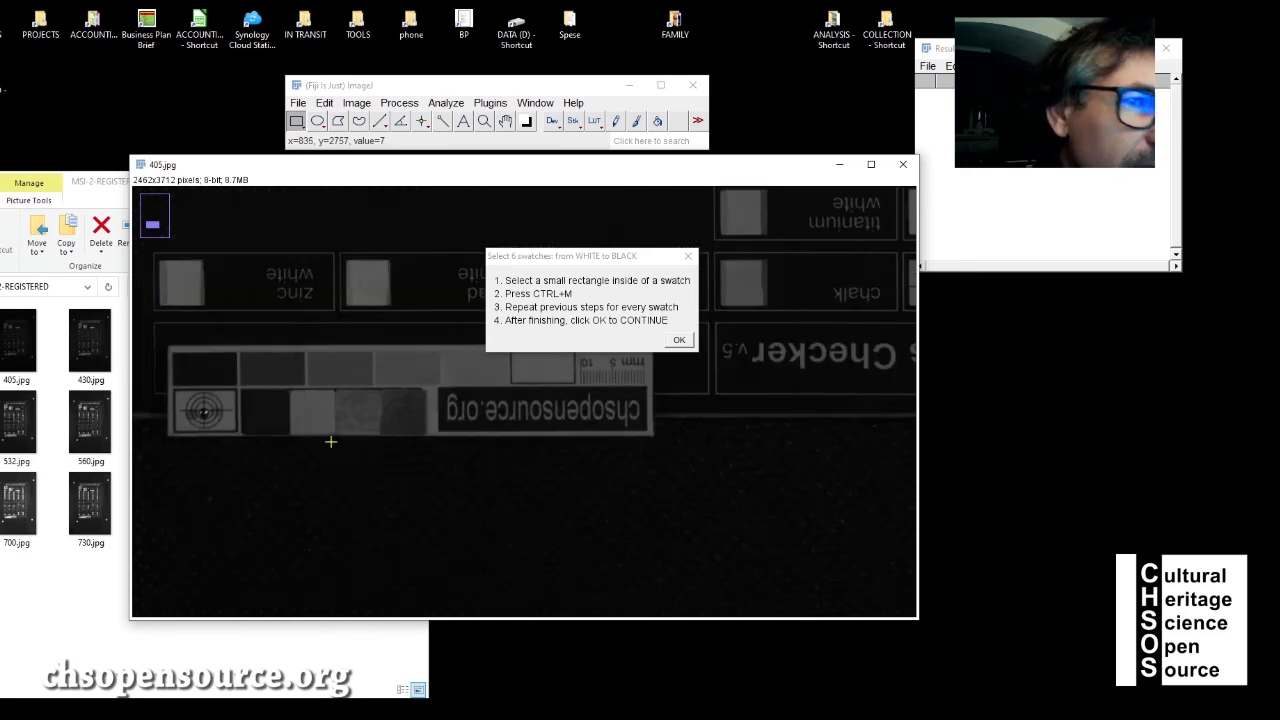
drag(577, 256, 535, 218)
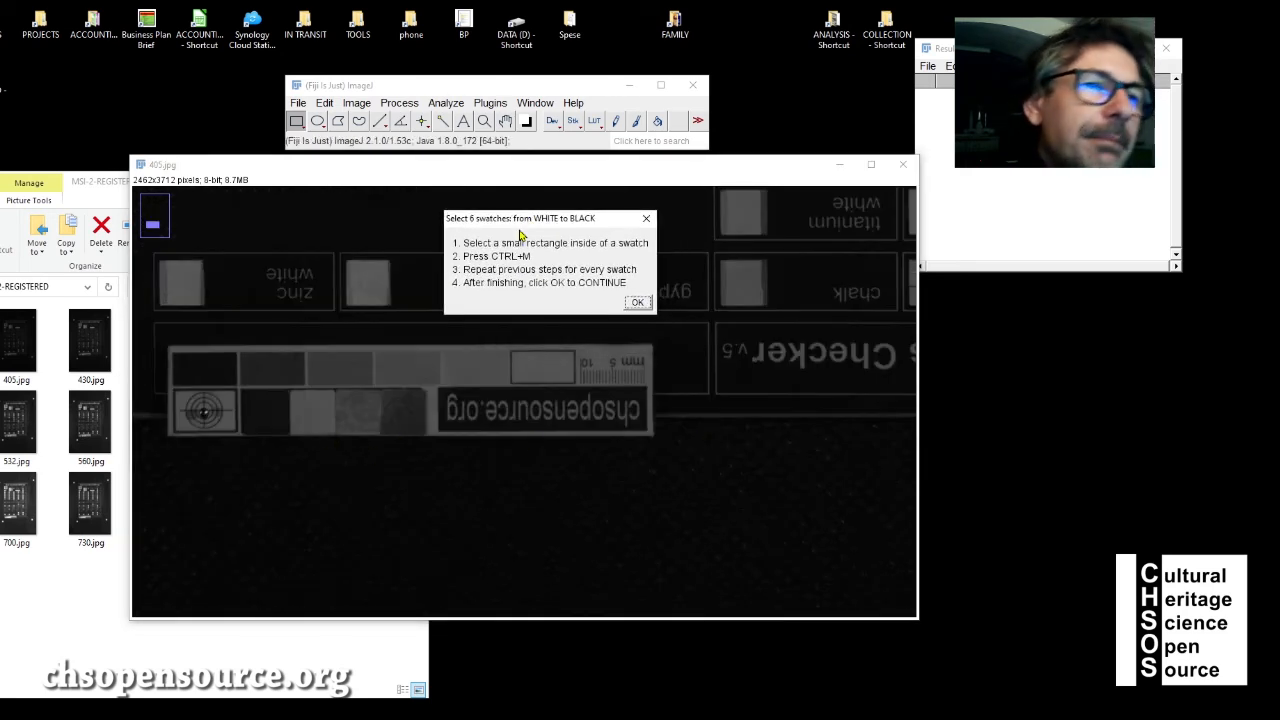
- Select a rectangle about 53 by 13 pixels inside the white swatch, measure it, and bring the Results window into view
click(523, 363)
drag(523, 363, 563, 375)
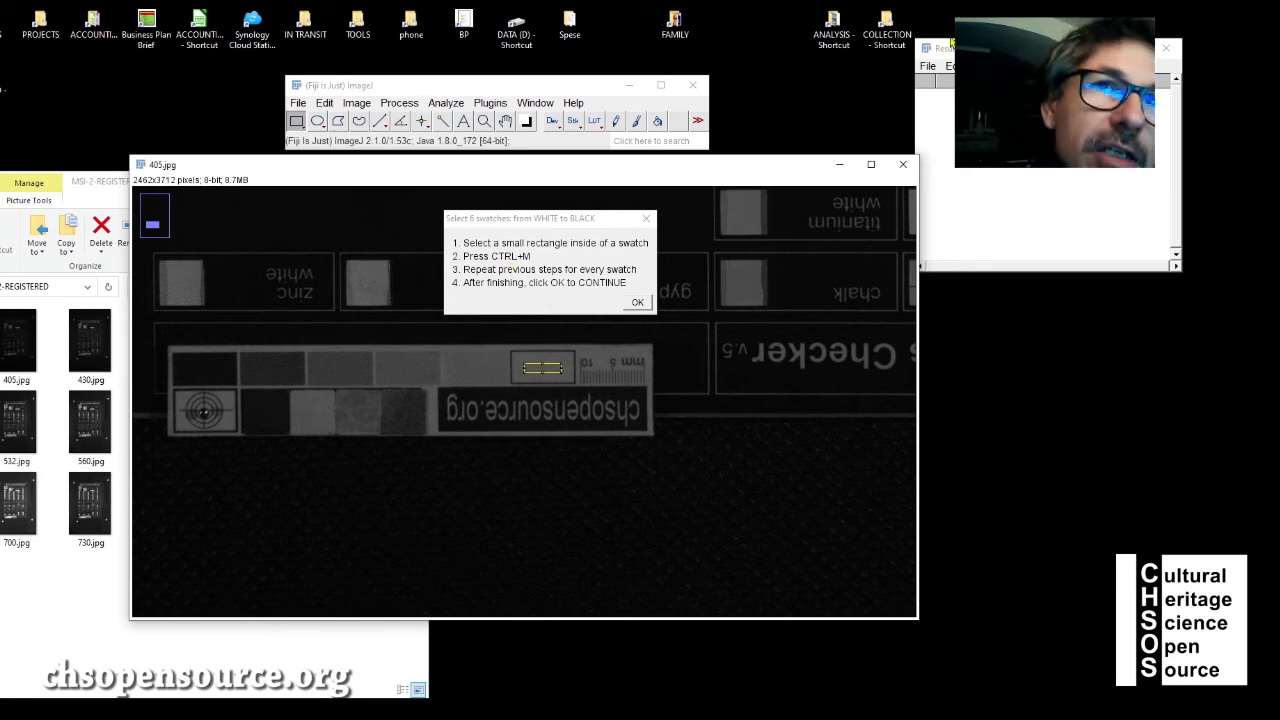
drag(956, 47, 908, 93)
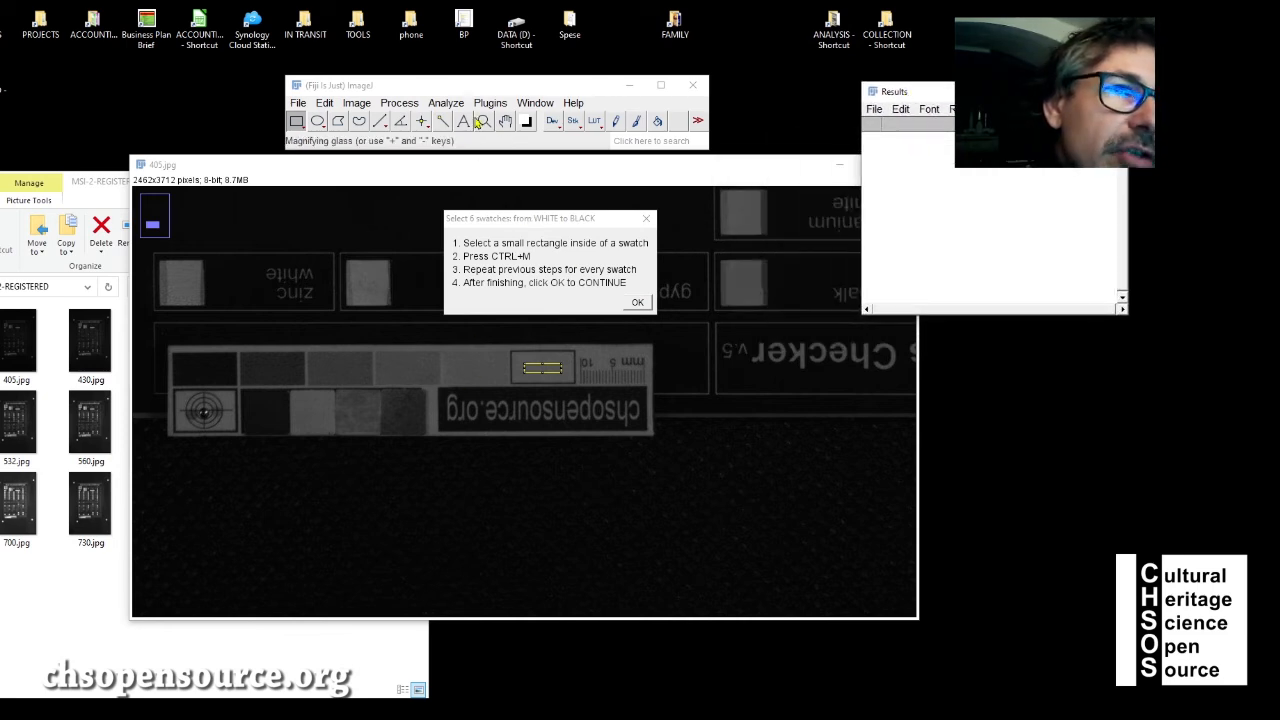
click(469, 173)
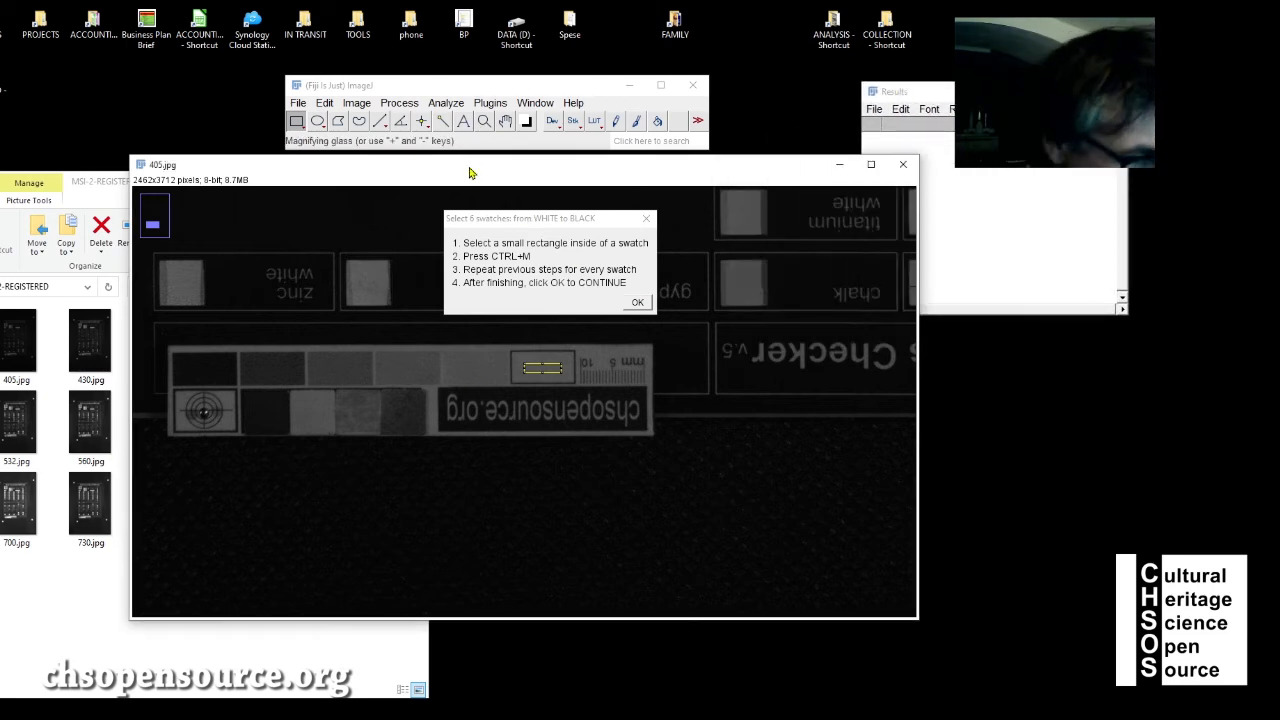
key(ctrl+m)
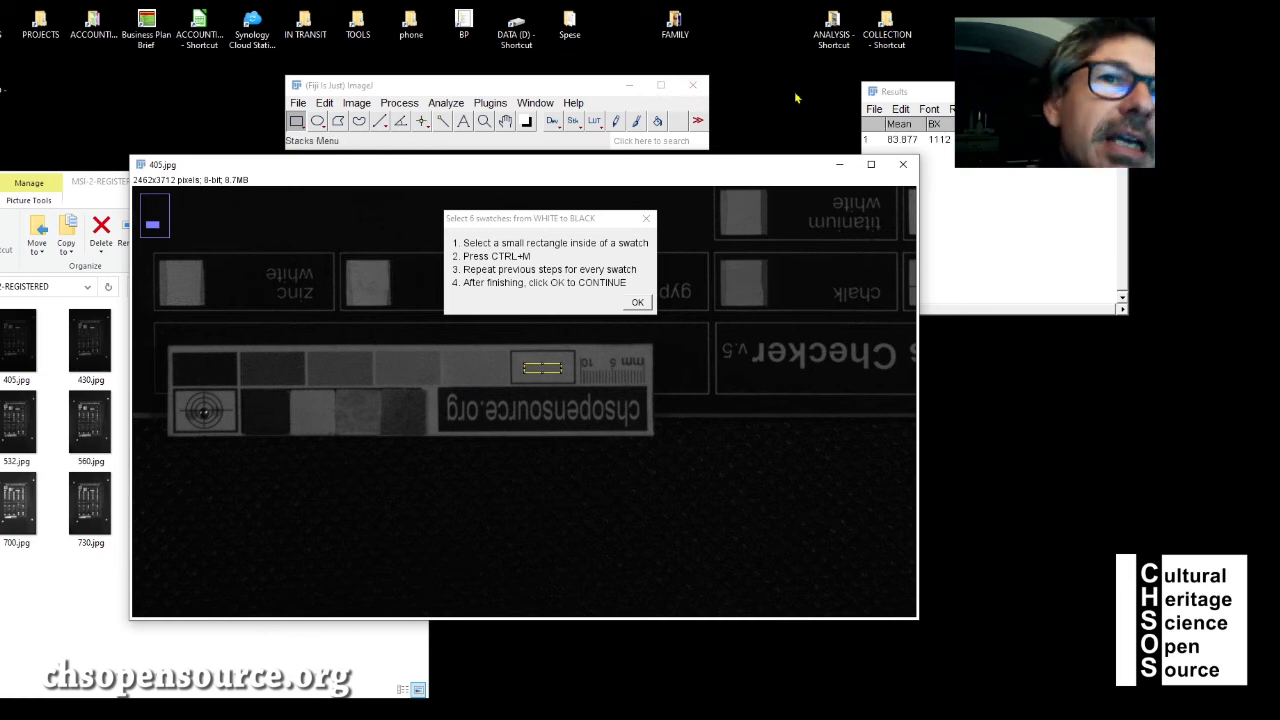
drag(918, 91, 797, 77)
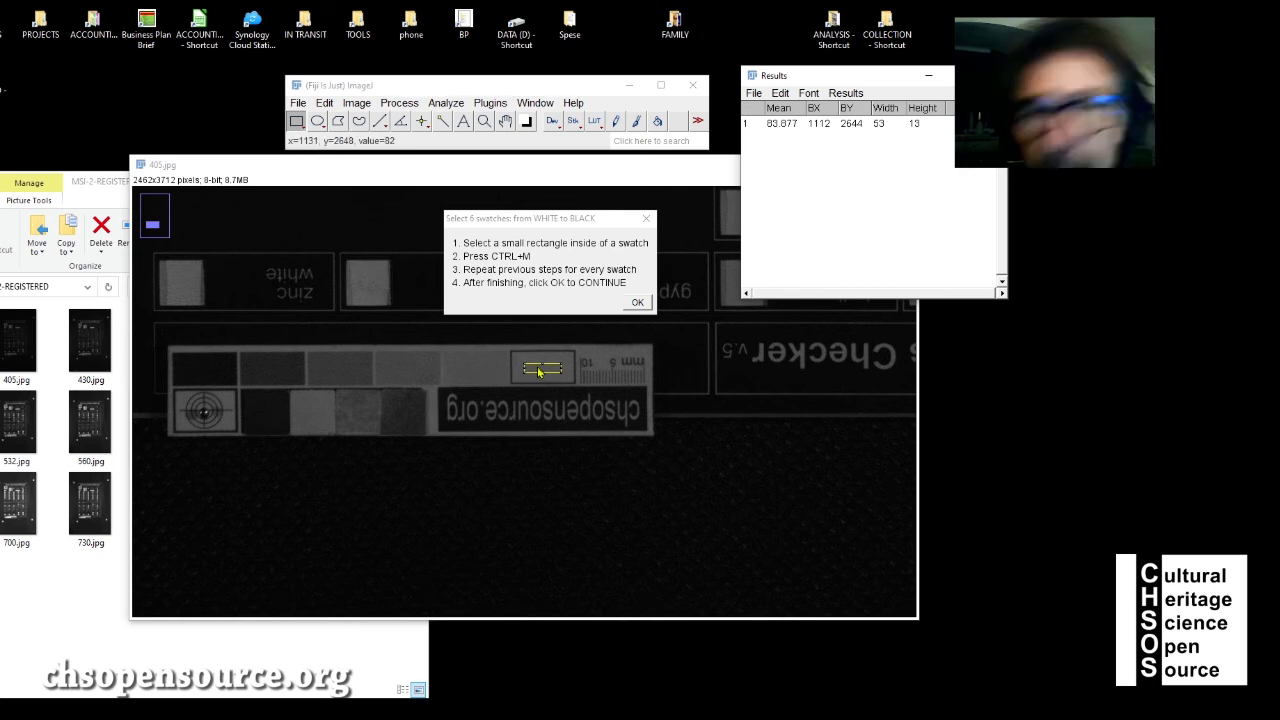
- Shift the selection rectangle into the second swatch, the lightest gray next to white, and measure it
drag(557, 372, 490, 368)
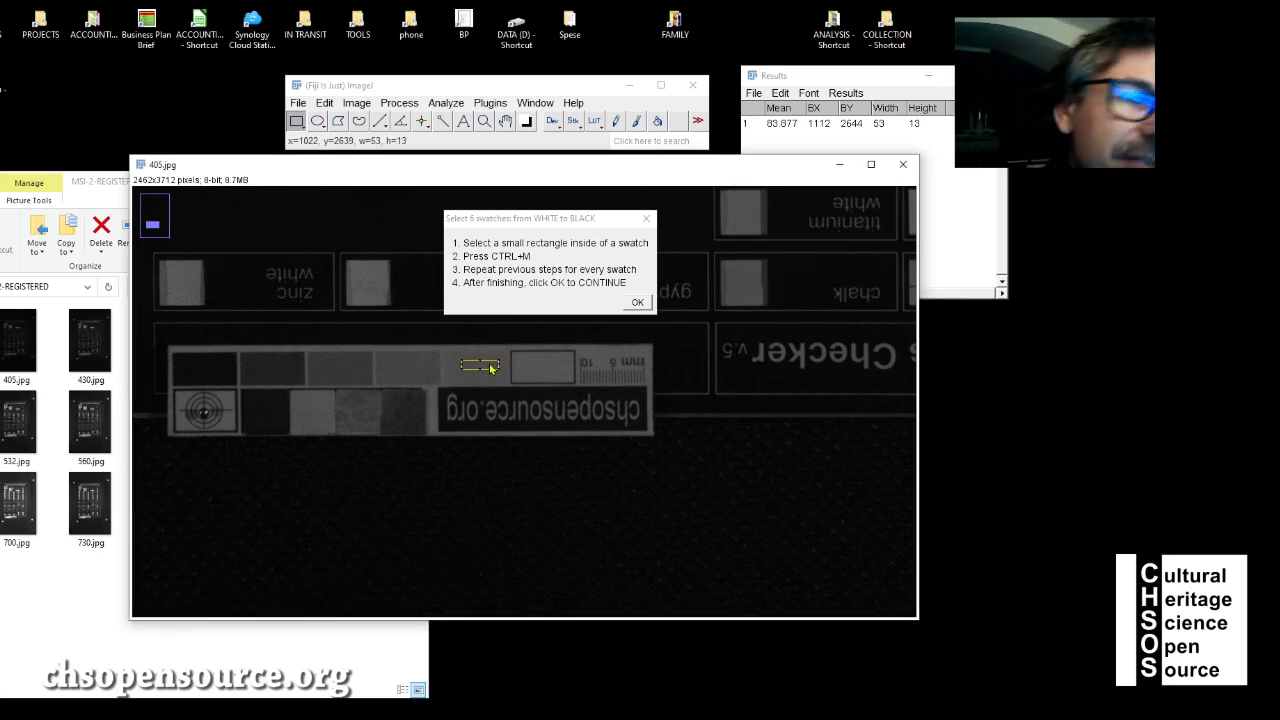
drag(490, 368, 490, 369)
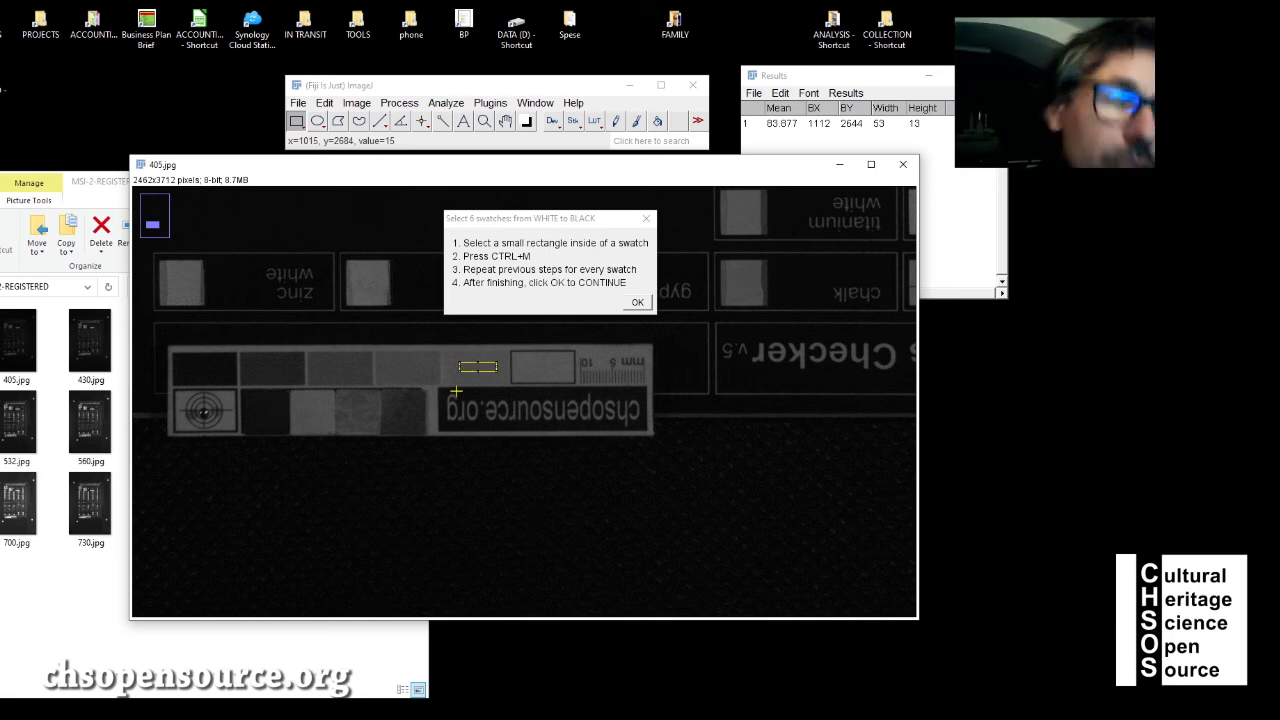
key(ctrl+m)
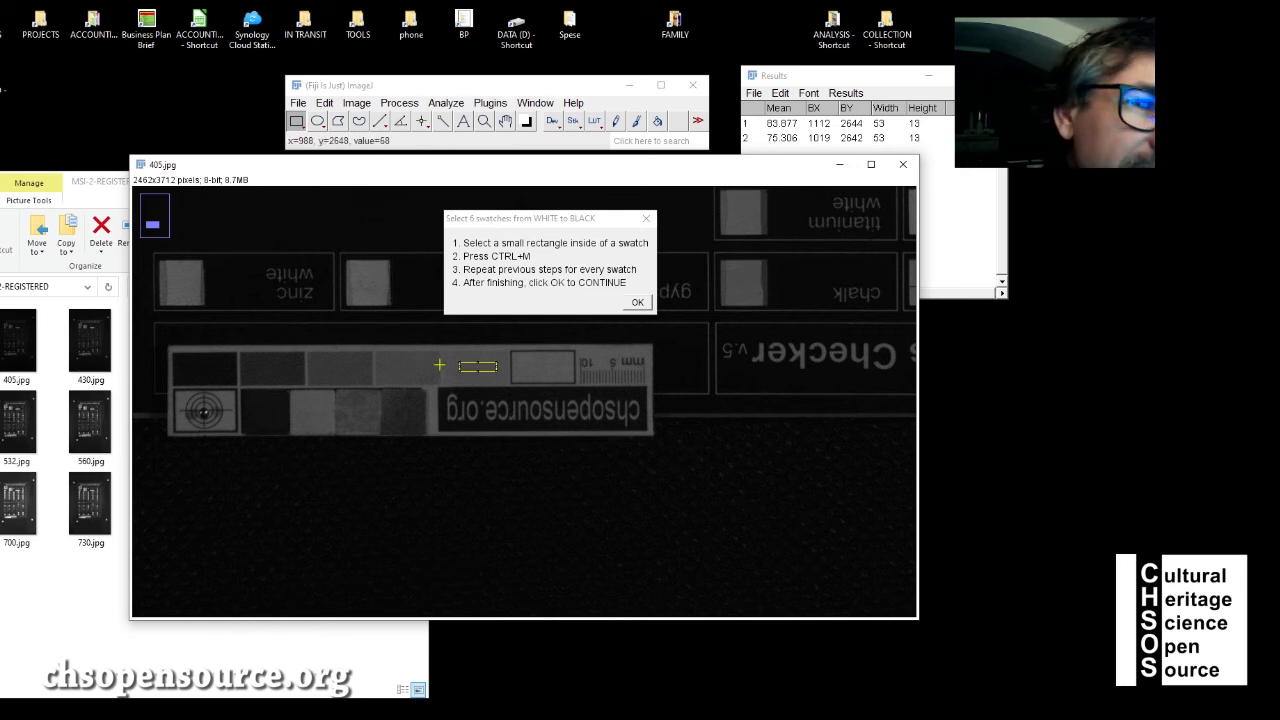
- Shift the selection rectangle into the third swatch from white and measure it
drag(477, 369, 445, 368)
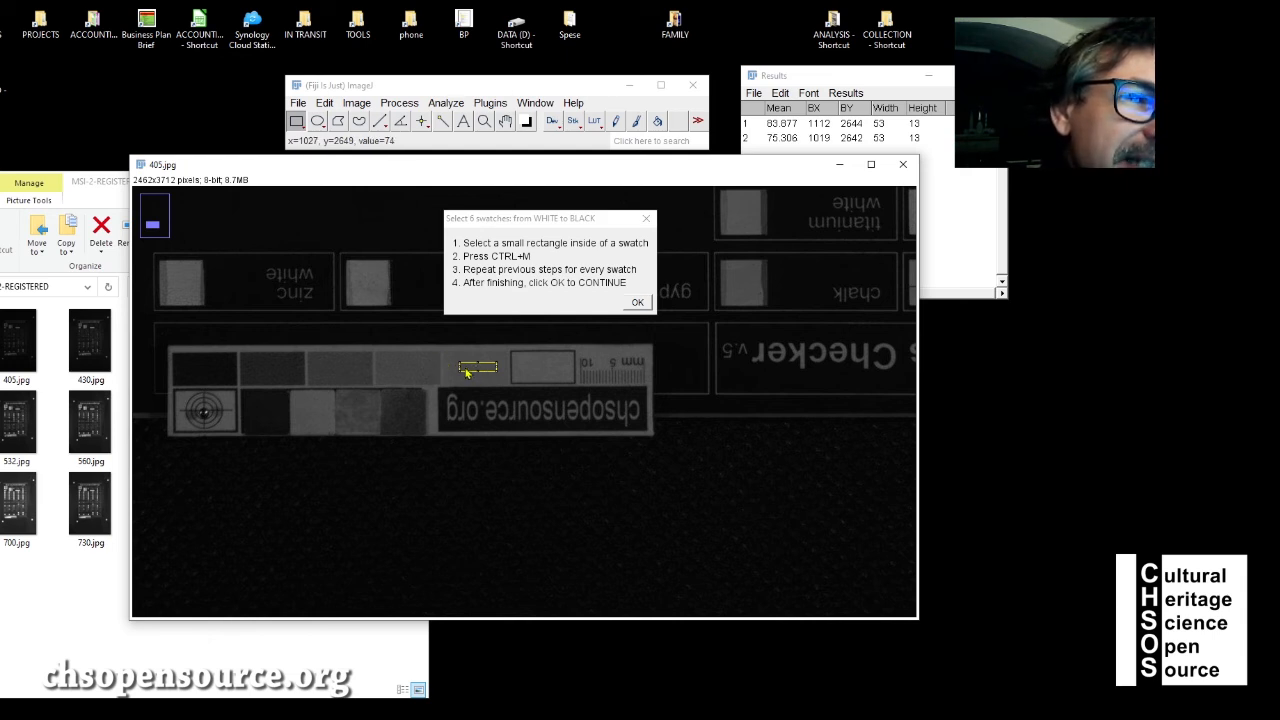
drag(467, 372, 397, 374)
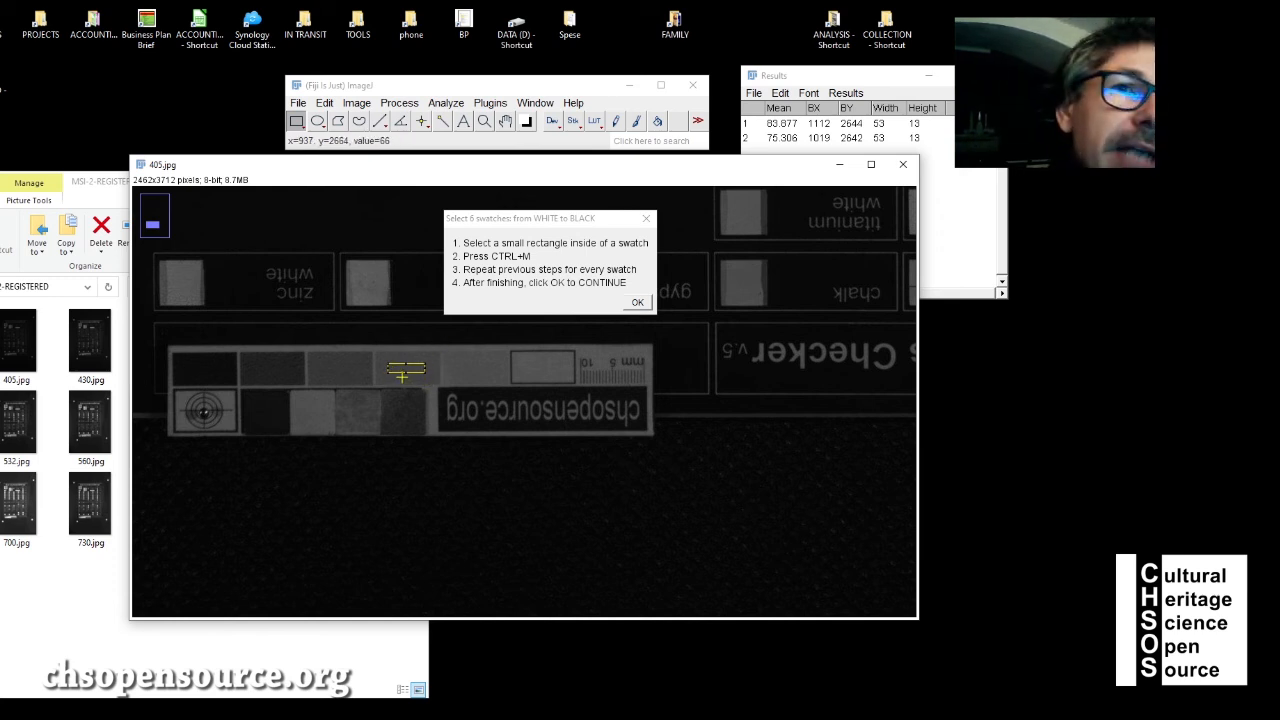
key(ctrl+m)
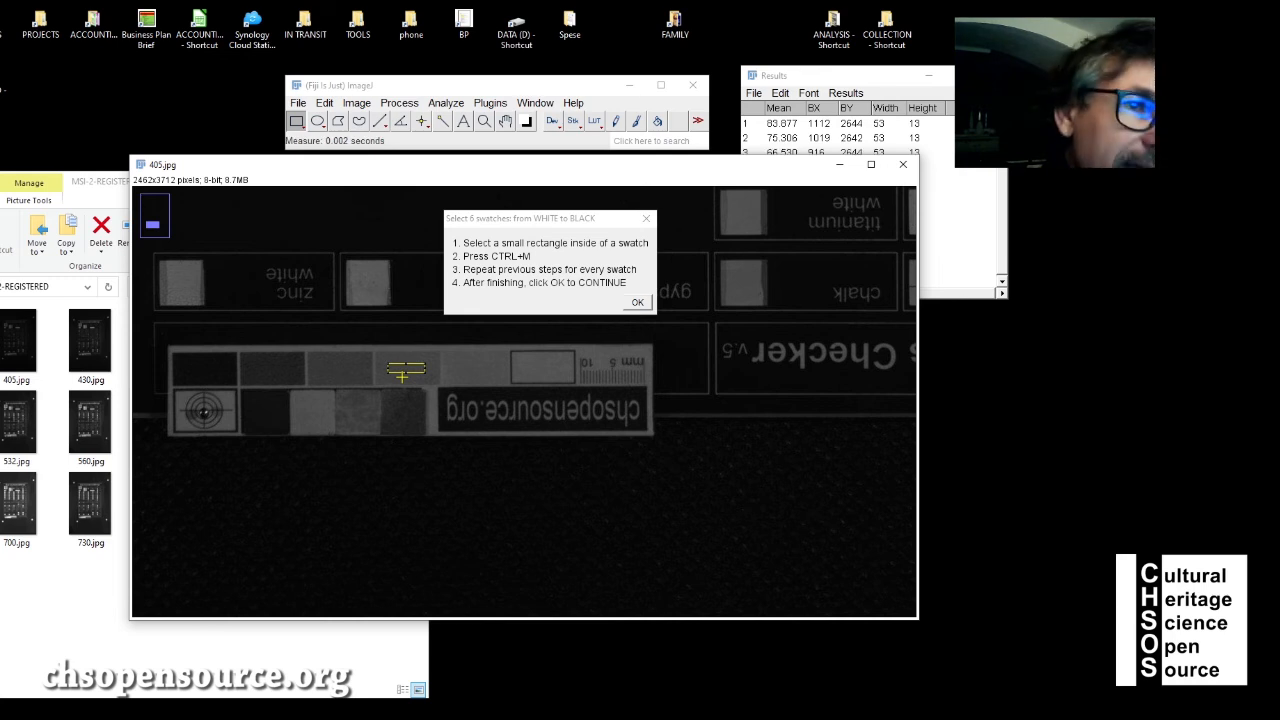
- Nudge the selection rectangle into the fourth swatch from white and measure it, repositioning the Results window to expose its rows
key(Left)
key(Left)
key(Left)
key(Left)
key(Left)
key(Left)
key(Left)
key(Left)
key(Left)
key(Left)
key(Left)
key(Left)
key(Left)
key(Left)
key(Left)
key(Left)
key(Left)
key(Left)
key(Left)
key(Left)
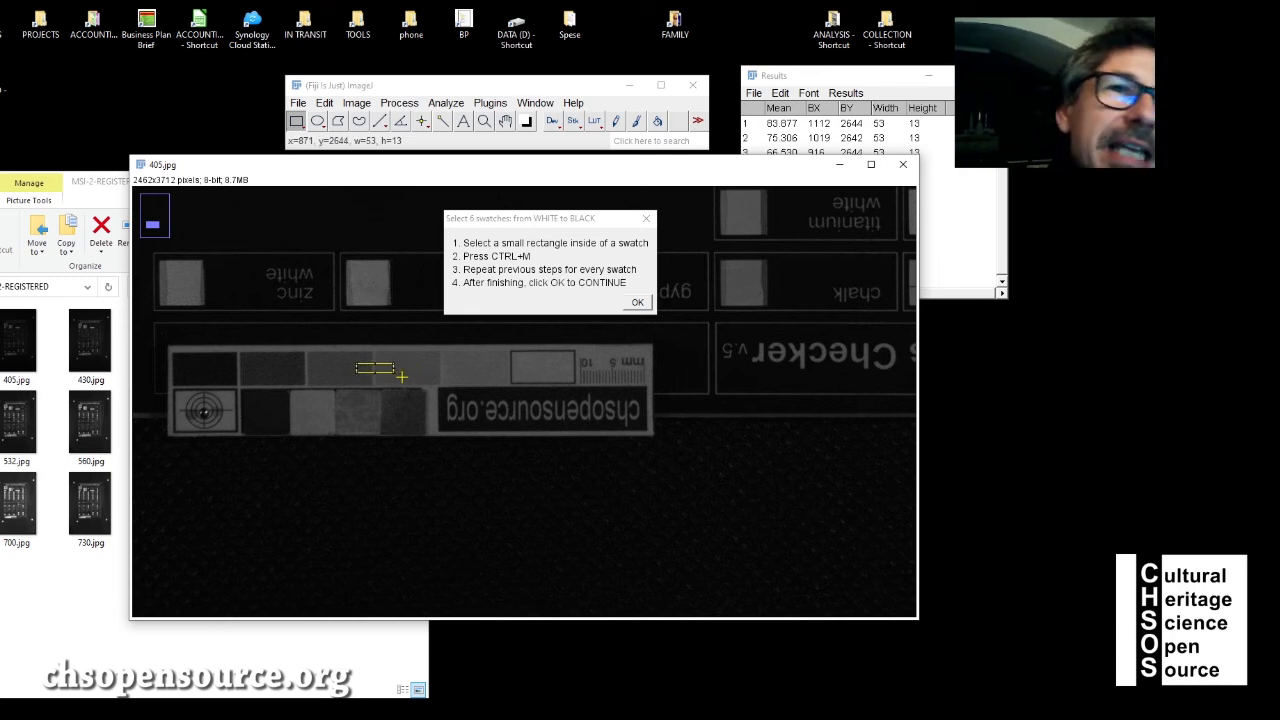
key(Left)
key(Left)
key(Left)
key(Left)
key(Left)
key(Left)
key(Left)
key(Left)
key(Left)
key(Left)
key(Left)
key(Left)
key(Left)
key(Left)
key(Left)
key(Left)
key(Left)
key(Left)
key(Left)
key(Left)
key(Down)
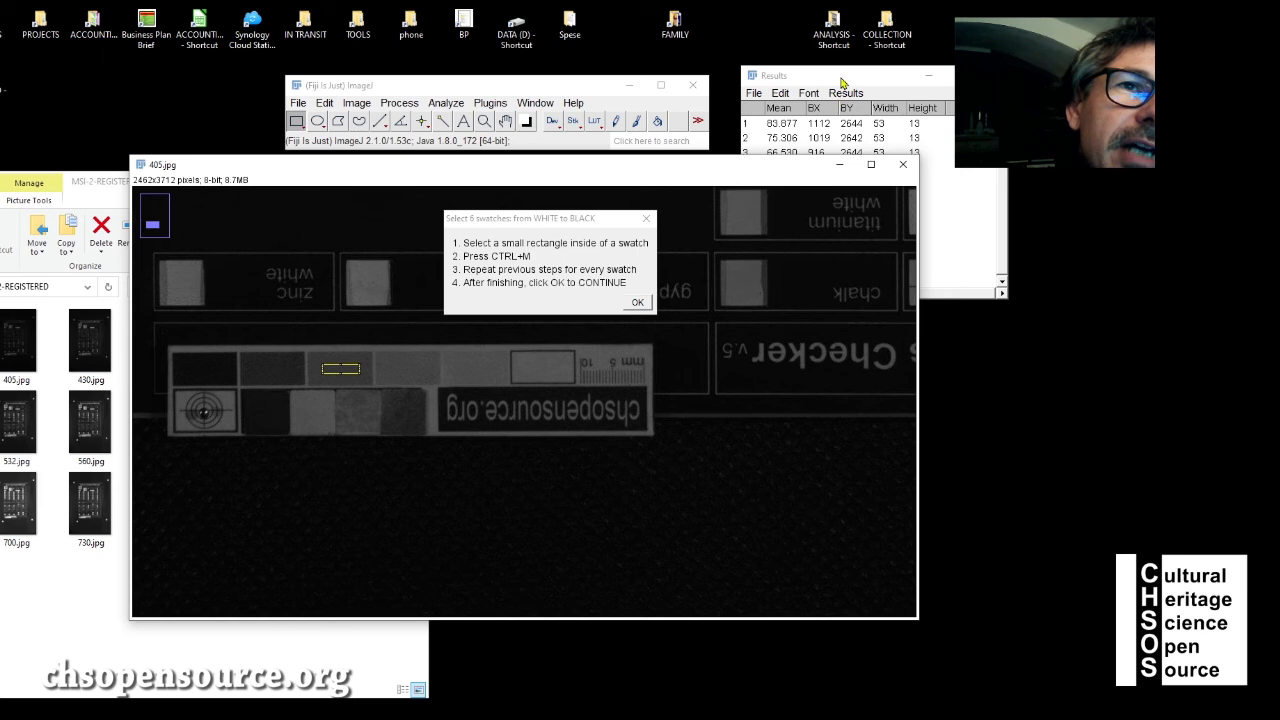
drag(835, 77, 950, 61)
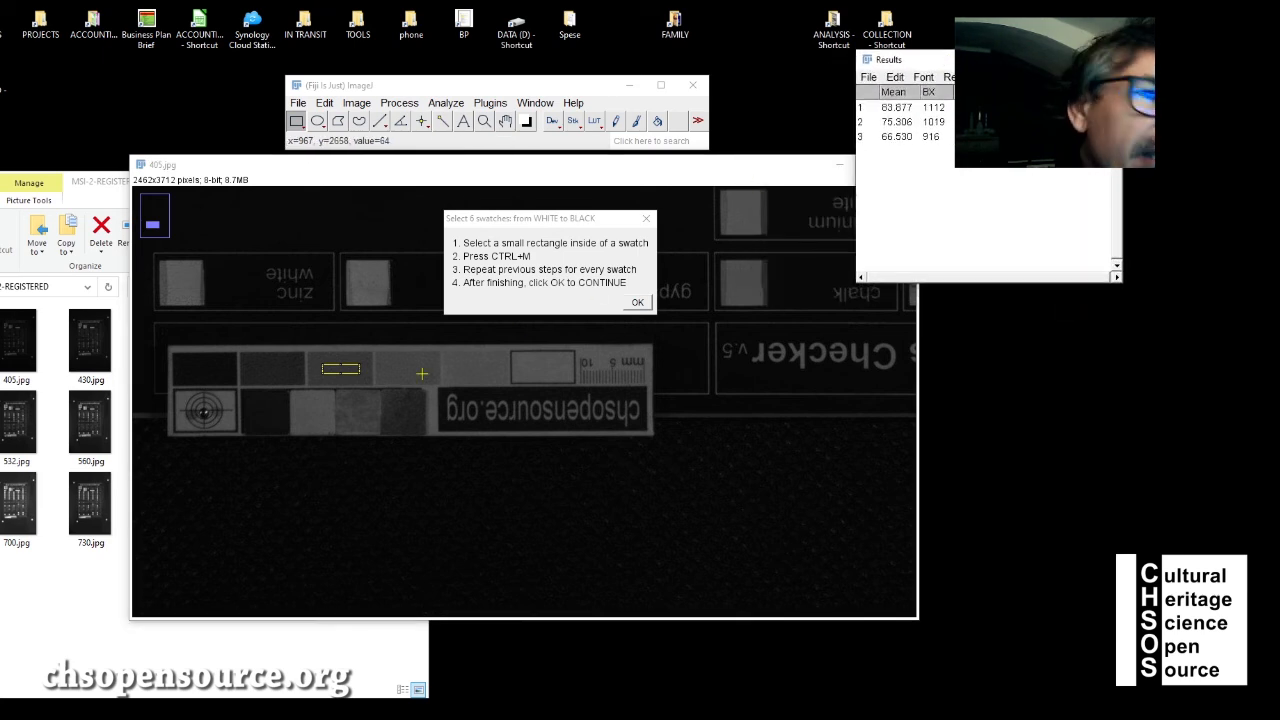
key(ctrl+m)
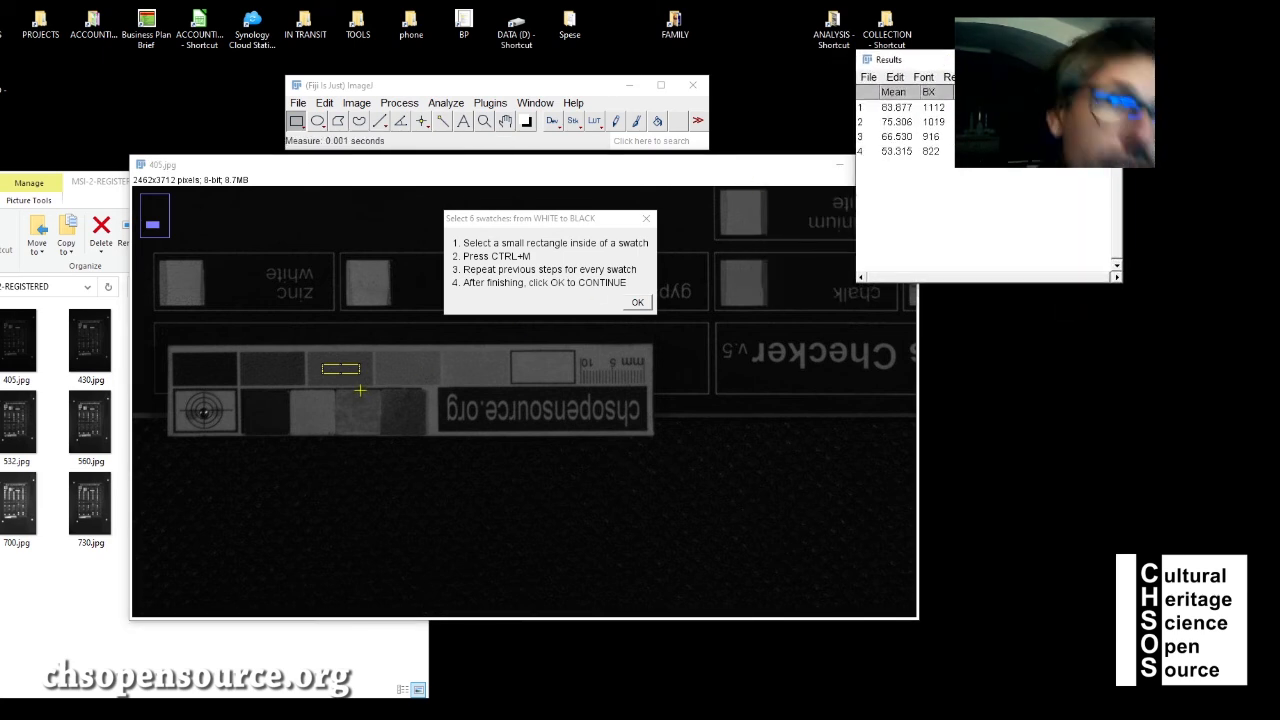
- Nudge the selection rectangle into the fifth swatch, the dark gray beside black, and measure it
key(Left)
key(Left)
key(Left)
key(Left)
key(Left)
key(Left)
key(Left)
key(Left)
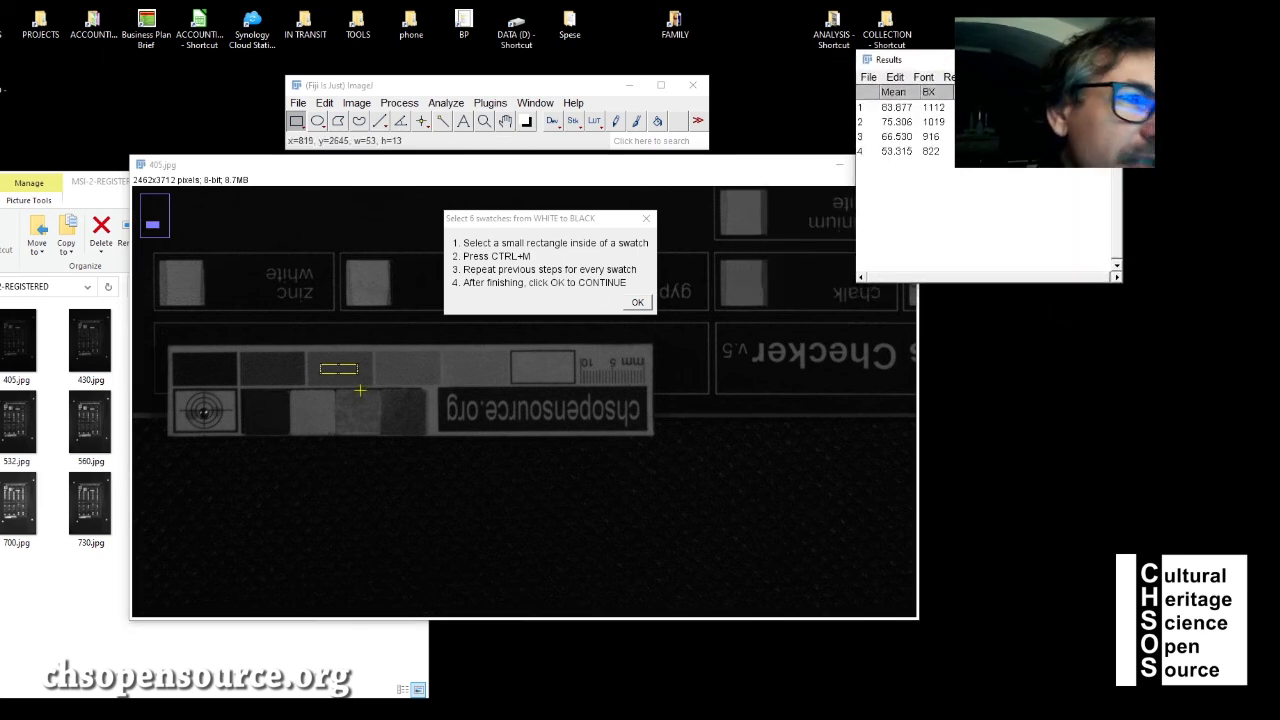
key(Left)
key(Left)
key(Left)
key(Left)
key(Left)
key(Left)
key(Left)
key(Left)
key(Left)
key(Left)
key(Left)
key(Left)
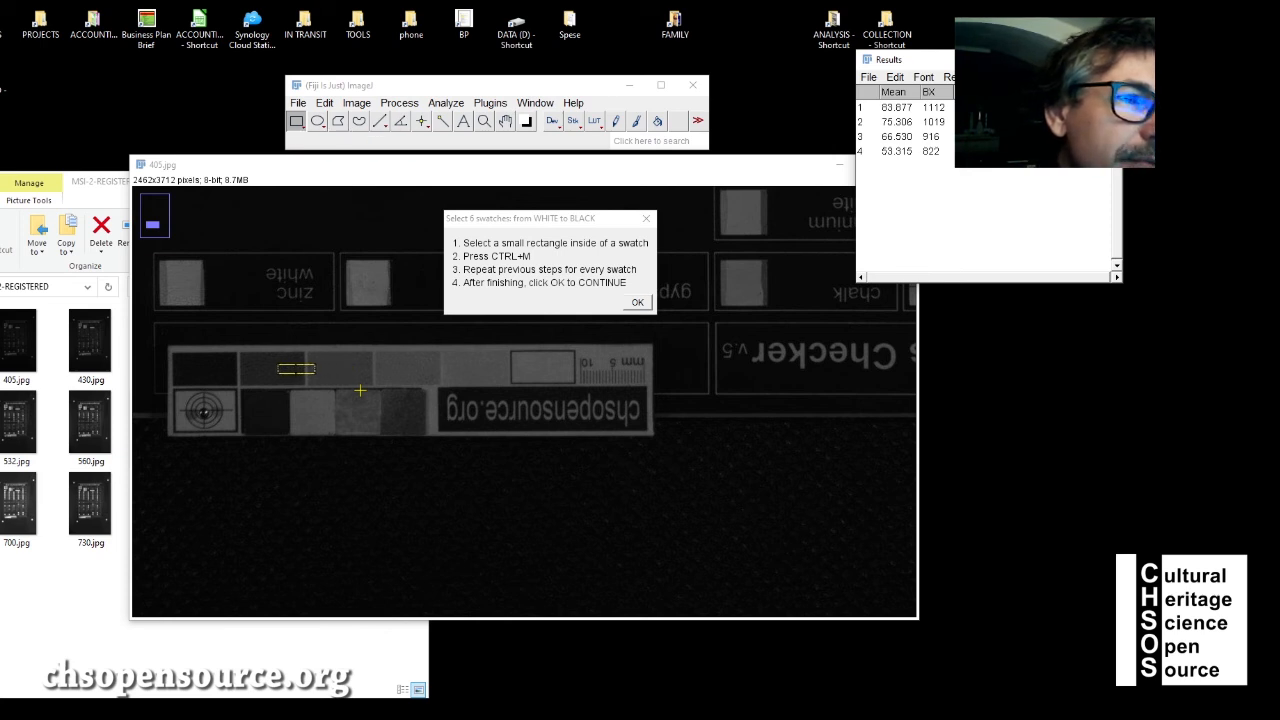
key(Left)
key(Left)
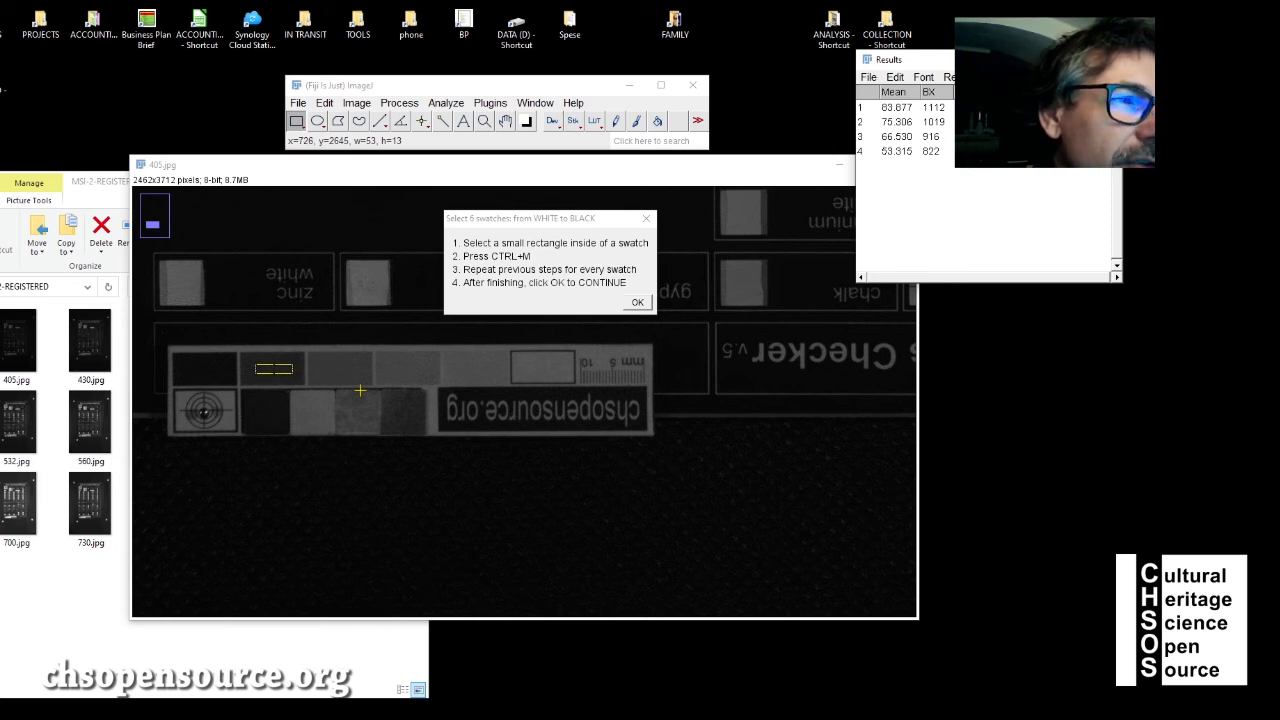
key(ctrl+m)
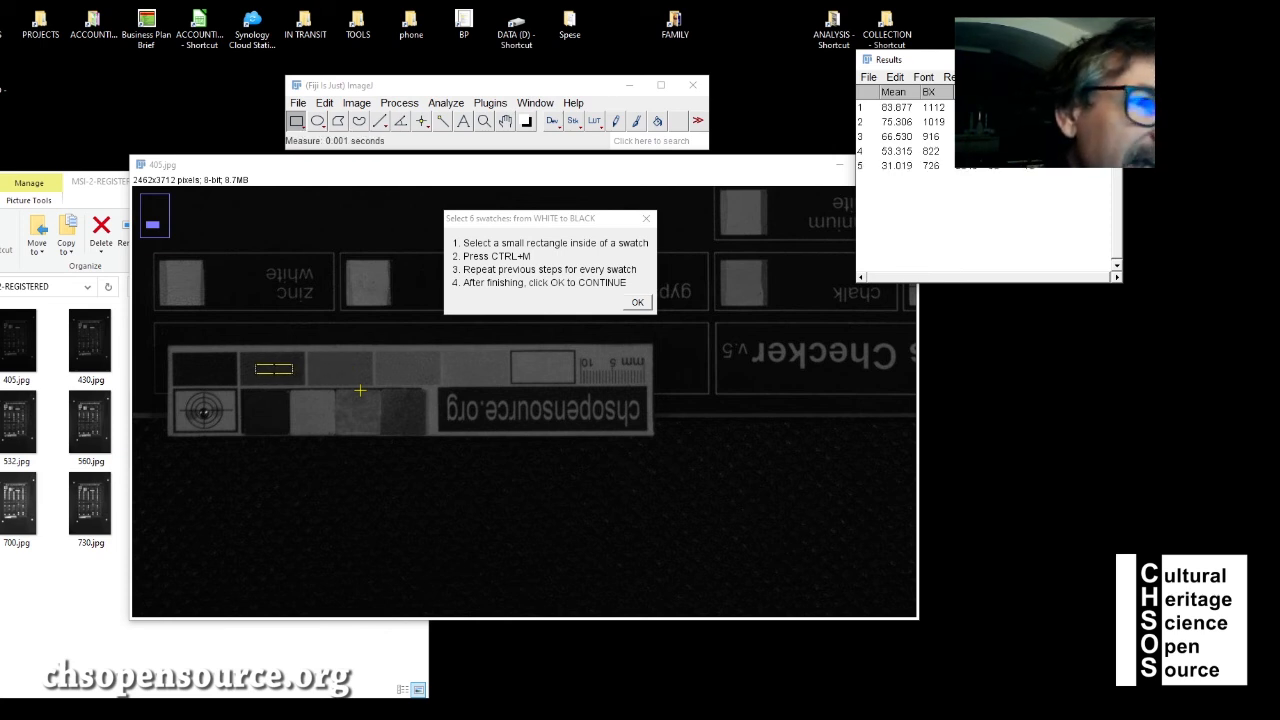
- Nudge the selection rectangle into the sixth, black swatch and measure it
key(Left)
key(Left)
key(Left)
key(Left)
key(Left)
key(Left)
key(Left)
key(Left)
key(Left)
key(Left)
key(Left)
key(Left)
key(Left)
key(Left)
key(Left)
key(Left)
key(Left)
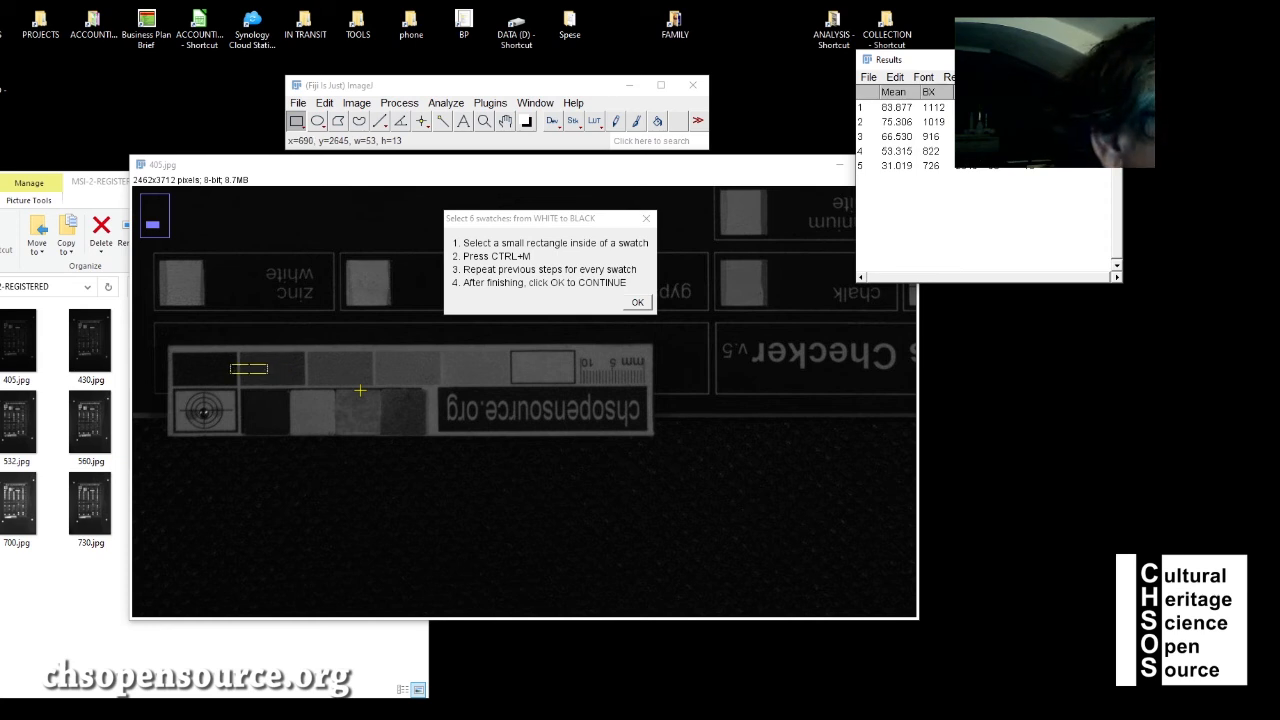
key(Left)
key(Left)
key(Left)
key(Left)
key(Left)
key(Left)
key(Left)
key(Left)
key(Left)
key(Left)
key(Left)
key(Left)
key(Left)
key(Left)
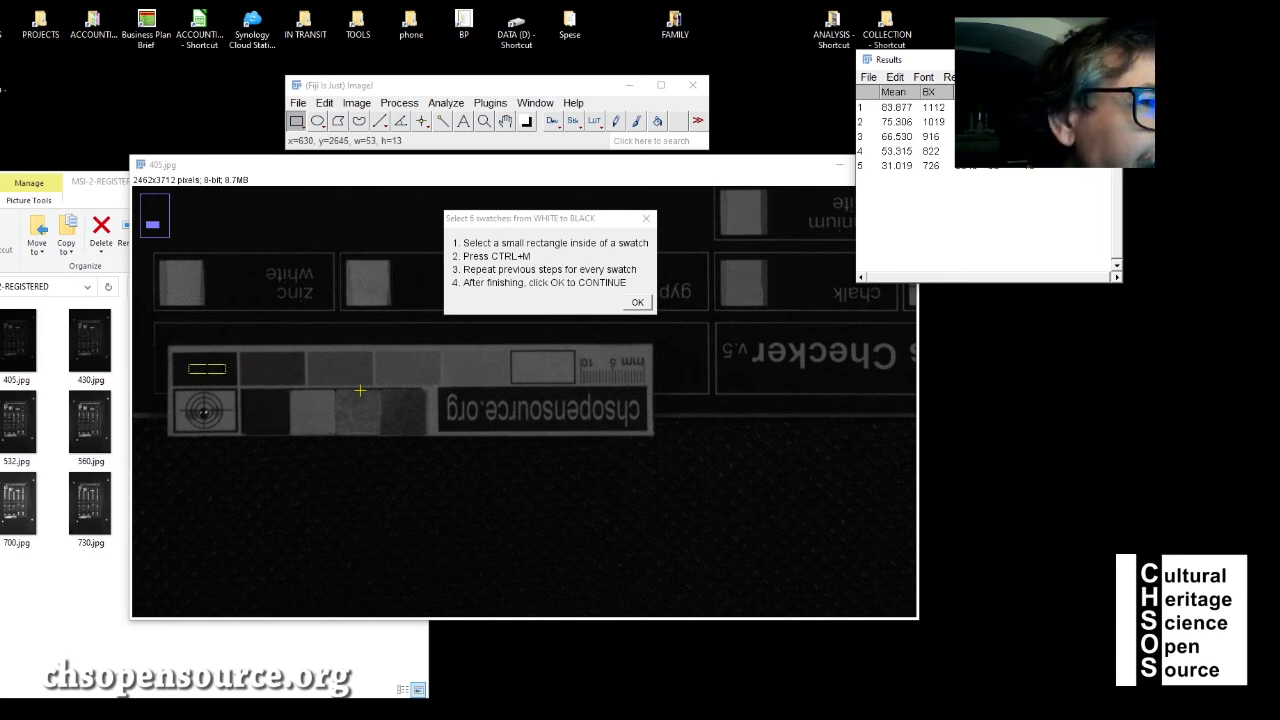
key(ctrl+m)
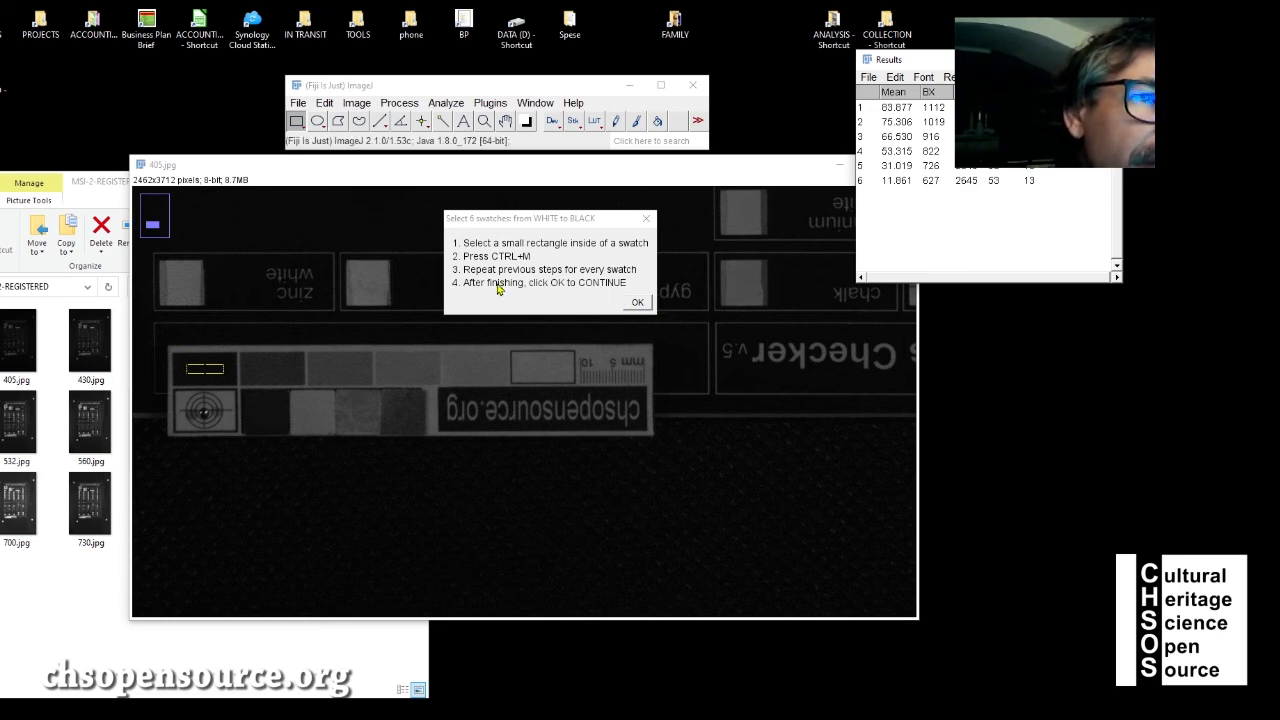
- Continue the calibration with the six swatch measurements and open the MSI-3-CALIBRATED output folder on Local Disk (C:)
click(638, 301)
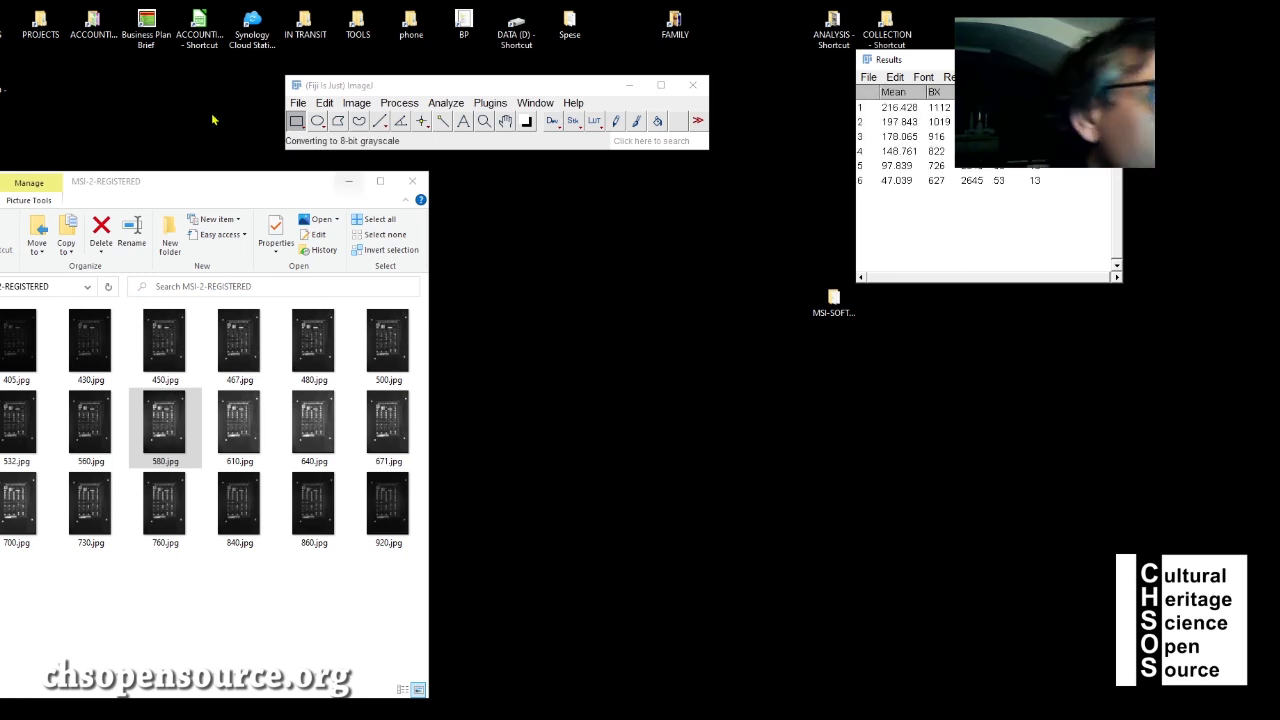
key(alt+Up)
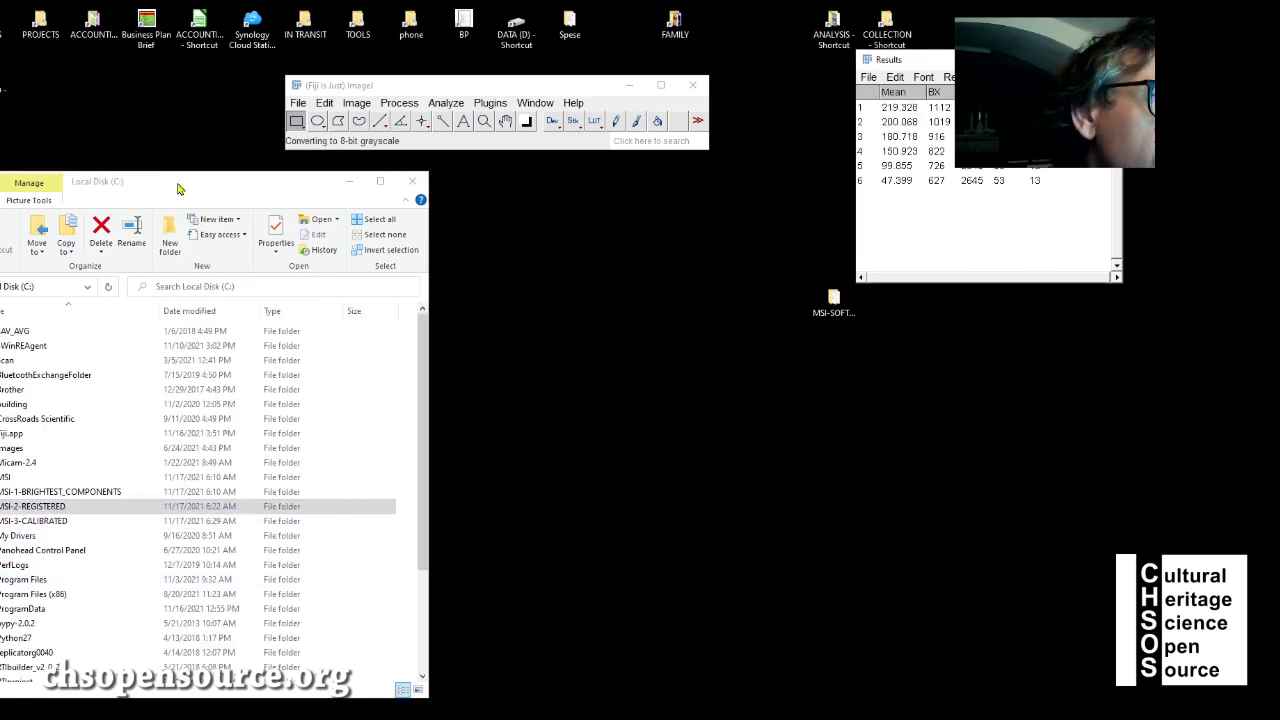
drag(181, 185, 325, 174)
click(189, 515)
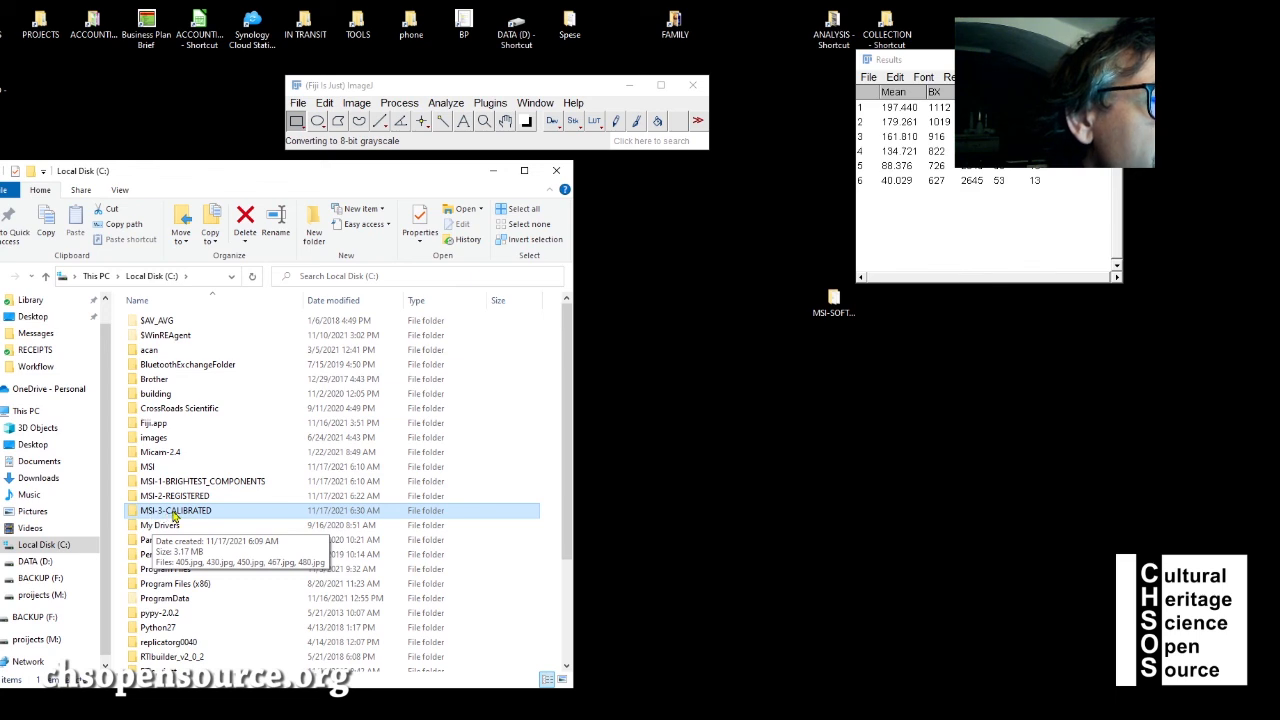
double_click(170, 516)
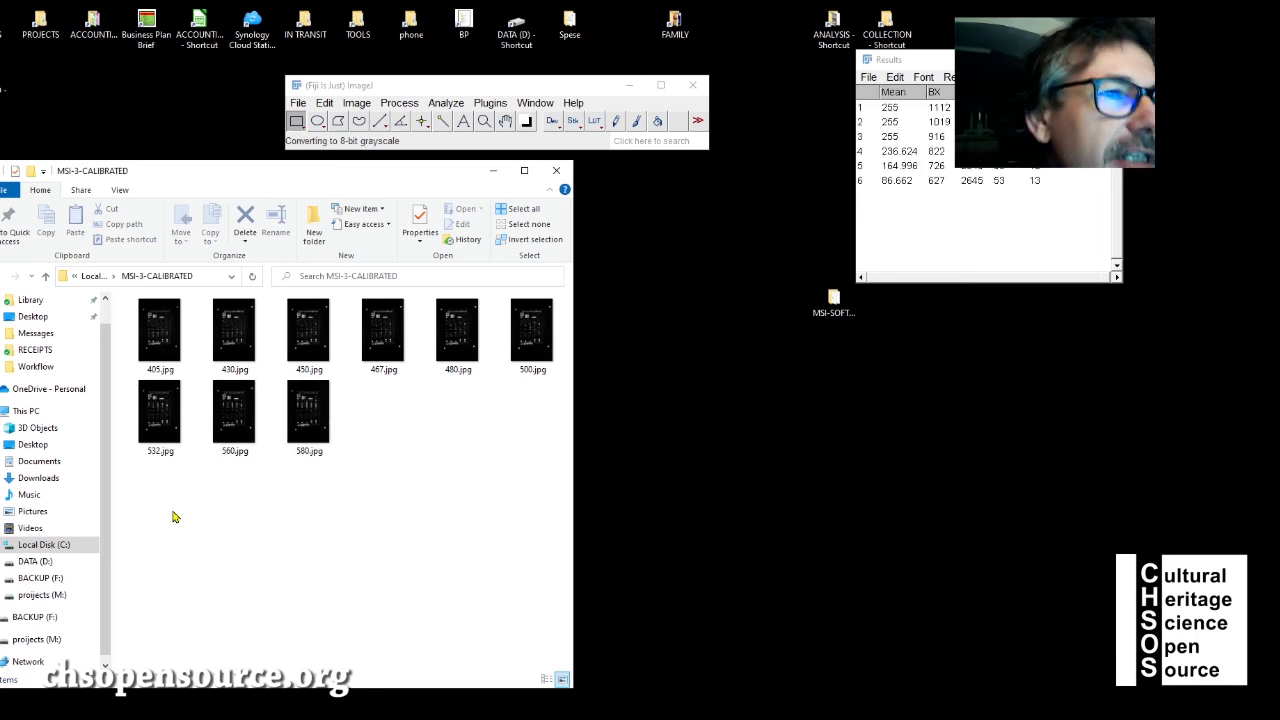
- Check the images in the MSI-2-REGISTERED folder, and return to the MSI-3-CALIBRATED folder
click(95, 277)
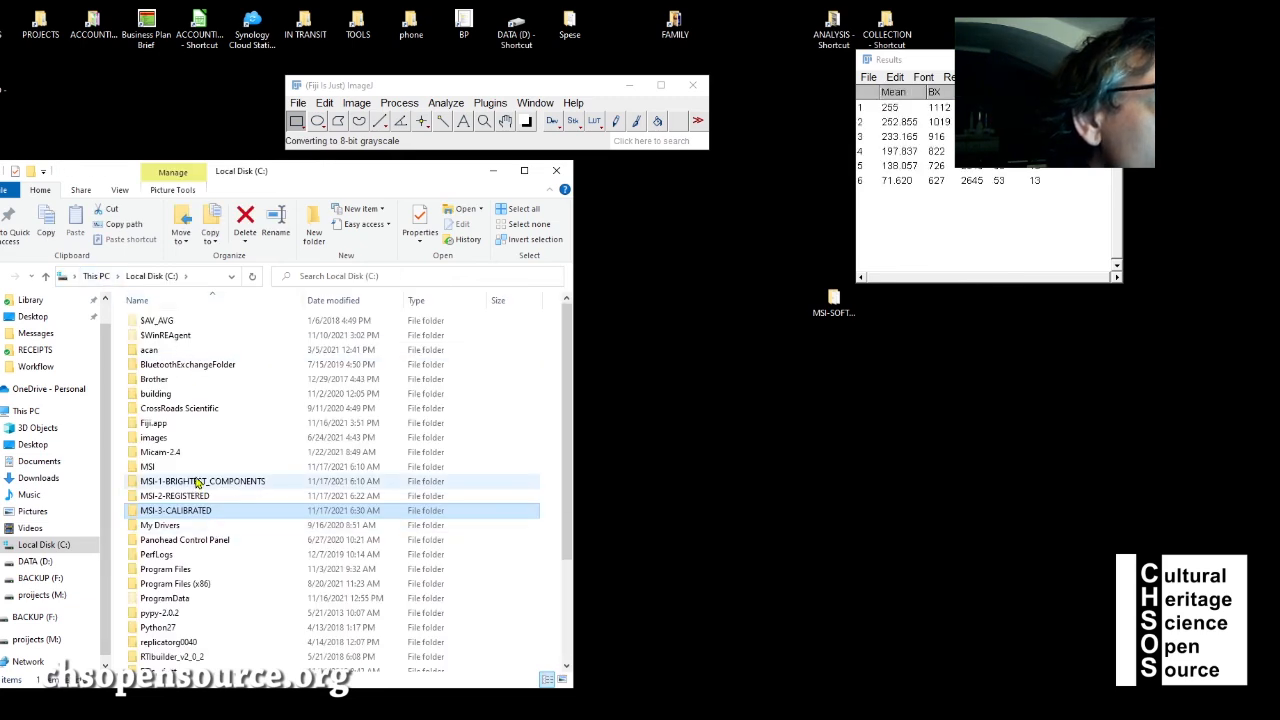
double_click(188, 496)
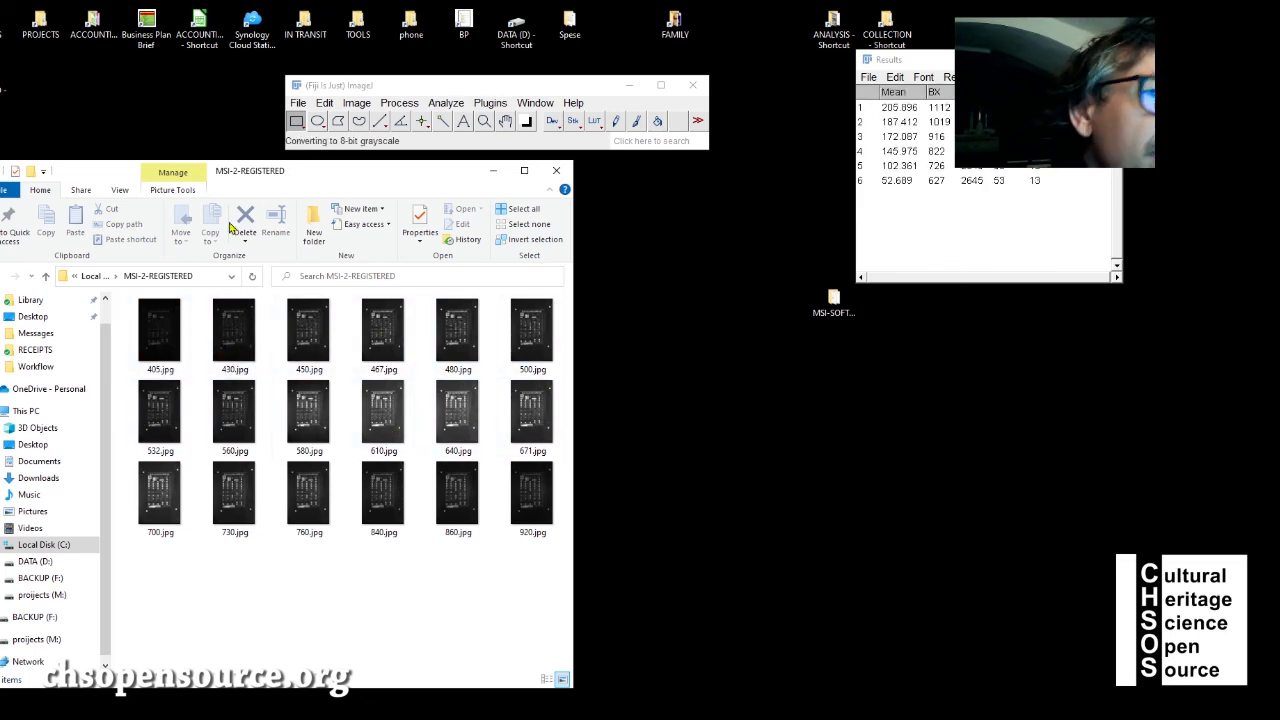
click(98, 276)
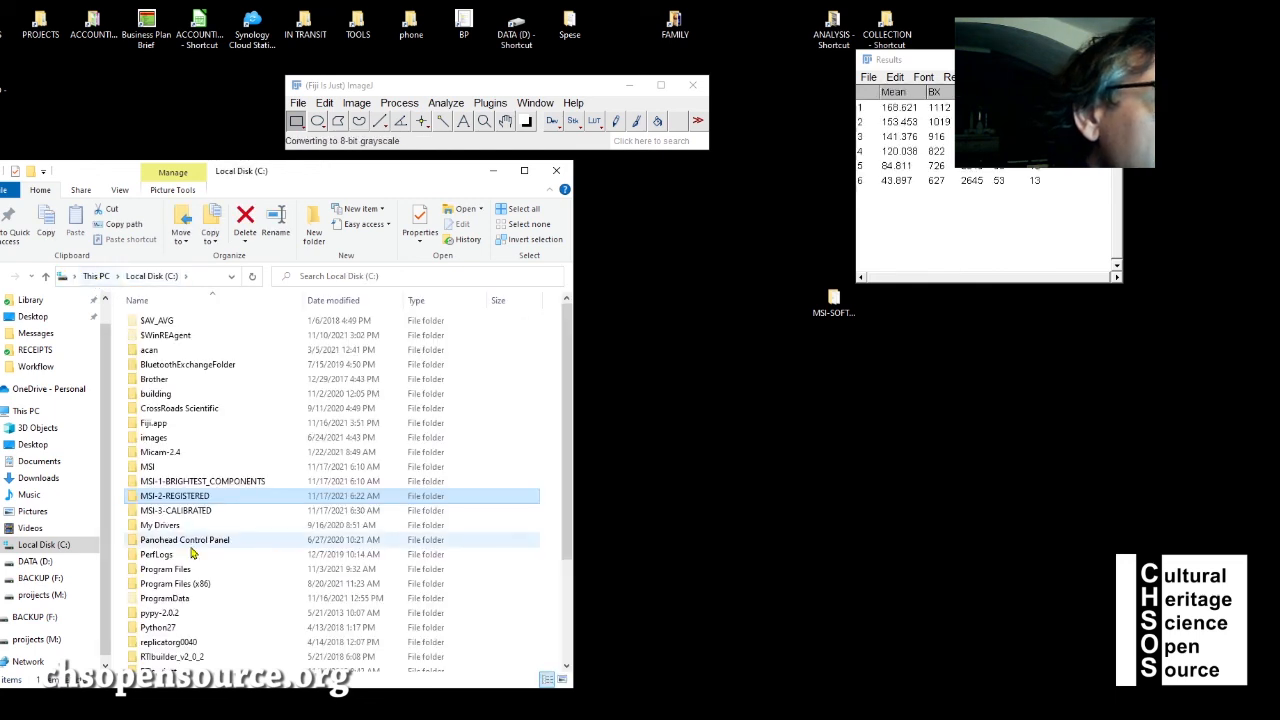
double_click(184, 512)
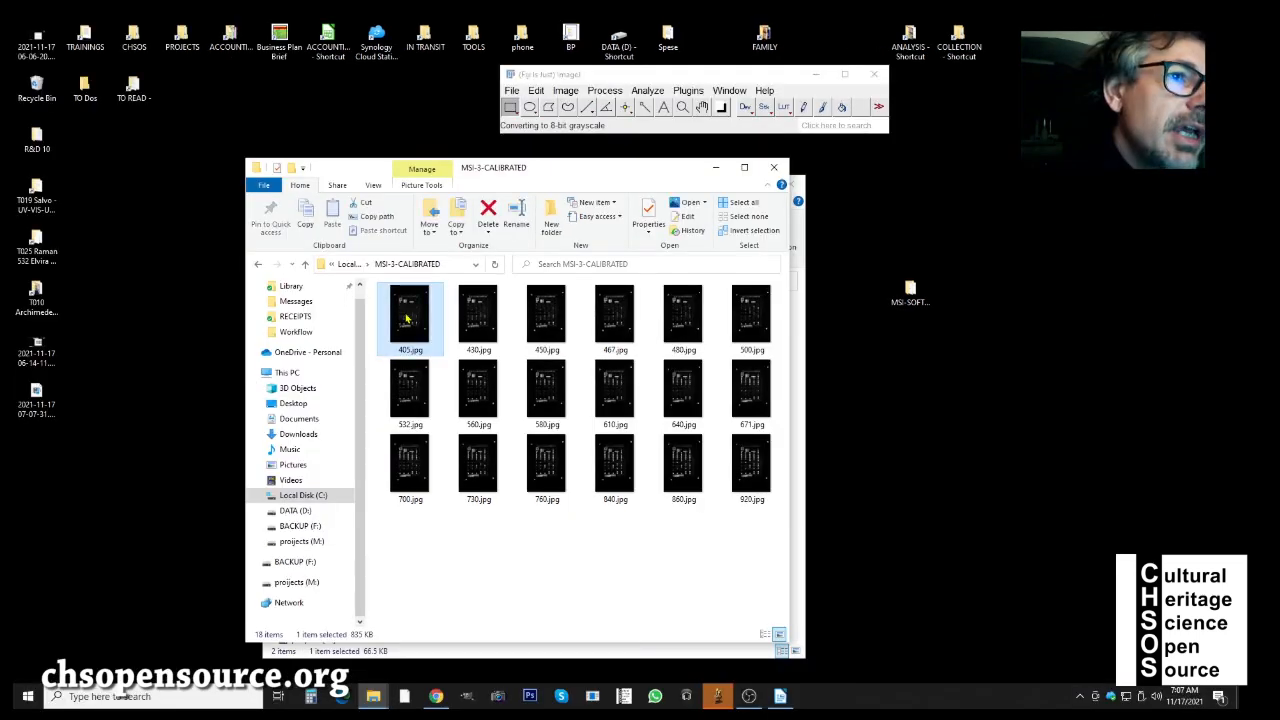
- View the calibrated images in sequence from 405.jpg to 920.jpg, and browse back to 405.jpg to compare them
double_click(160, 330)
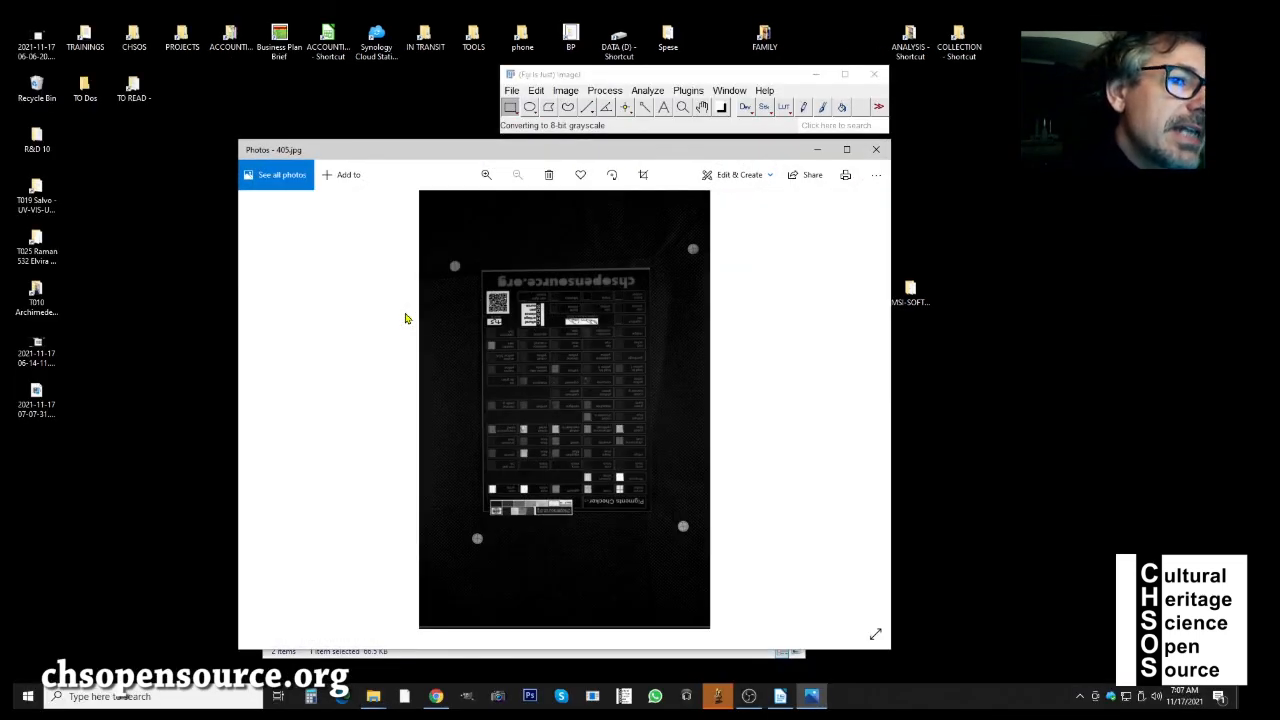
key(Right)
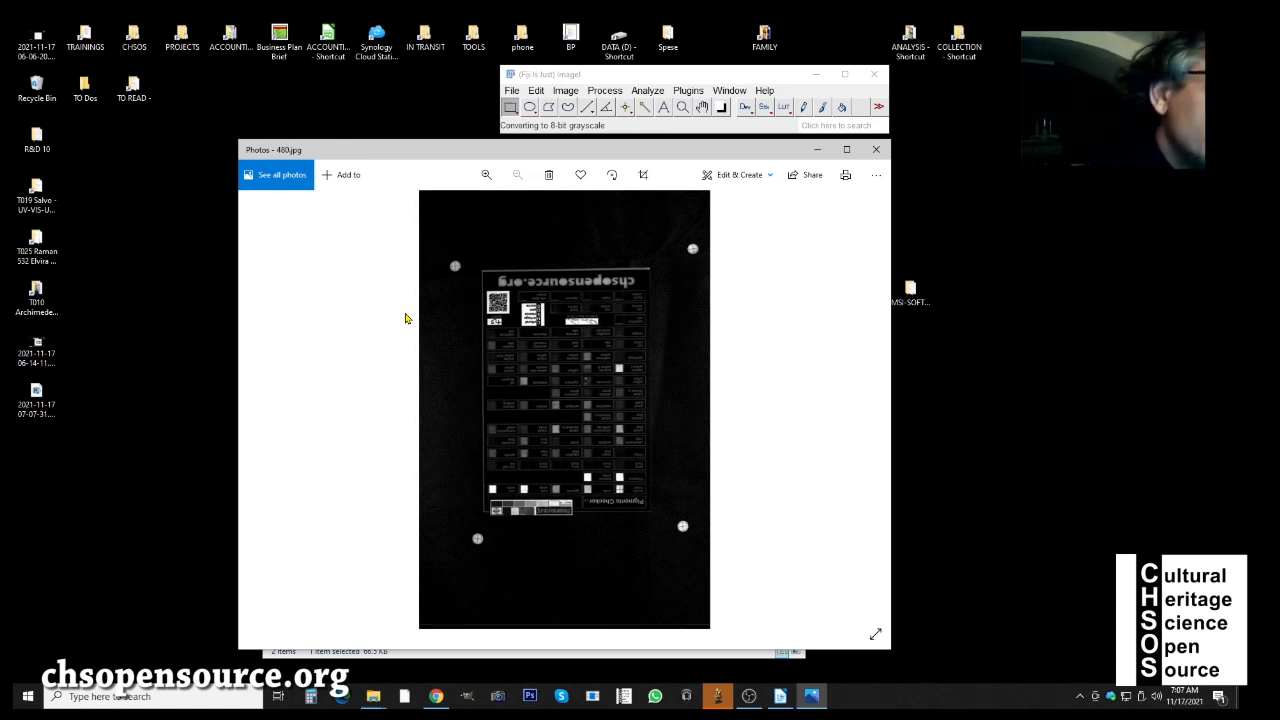
key(Right)
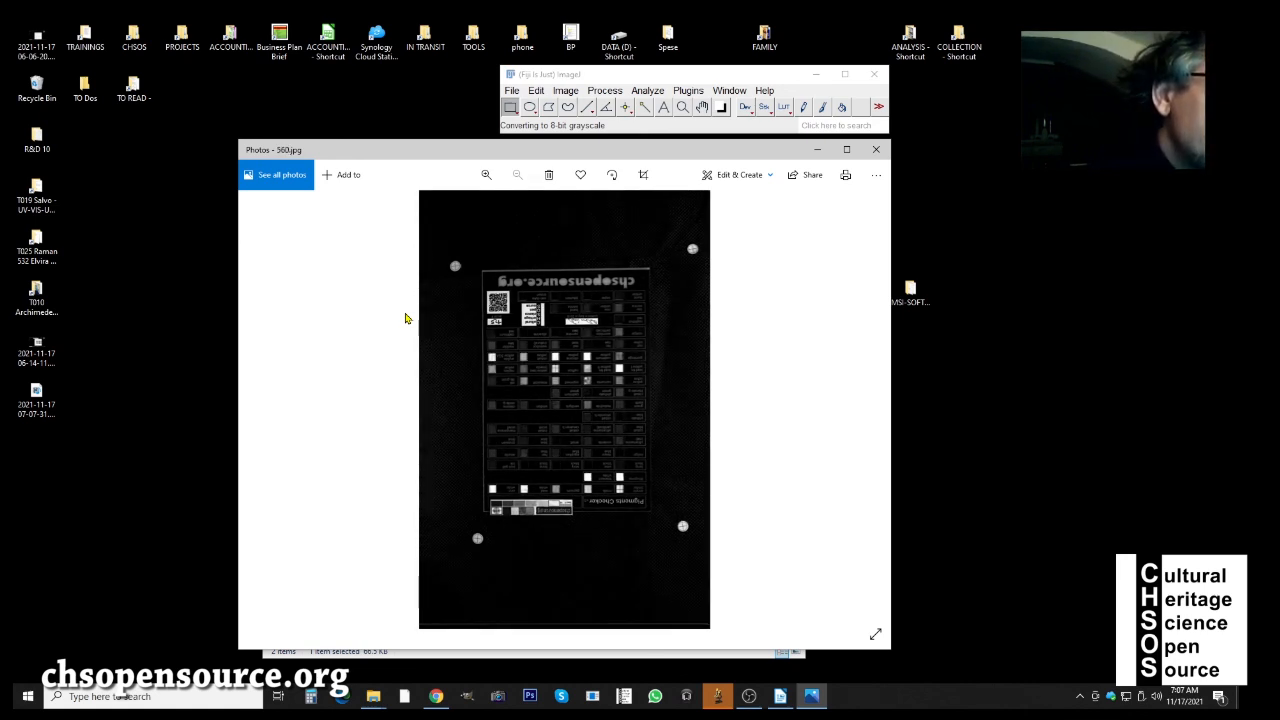
key(Right)
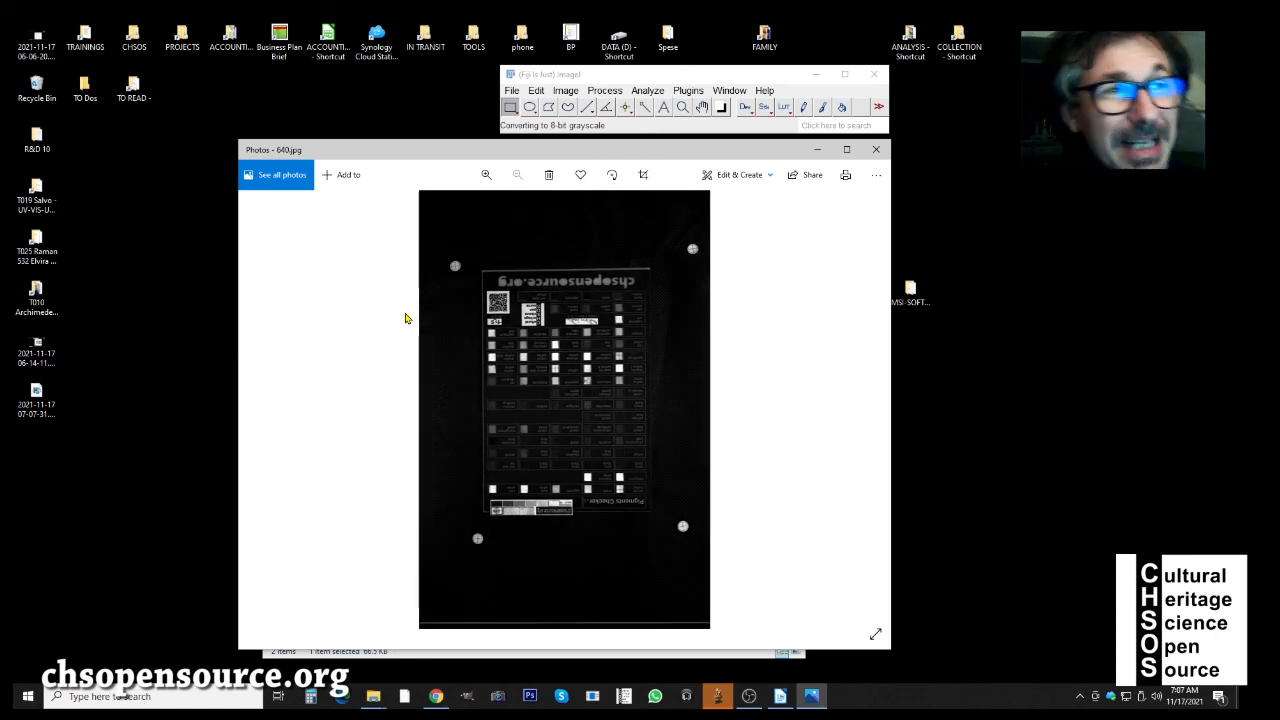
key(Right)
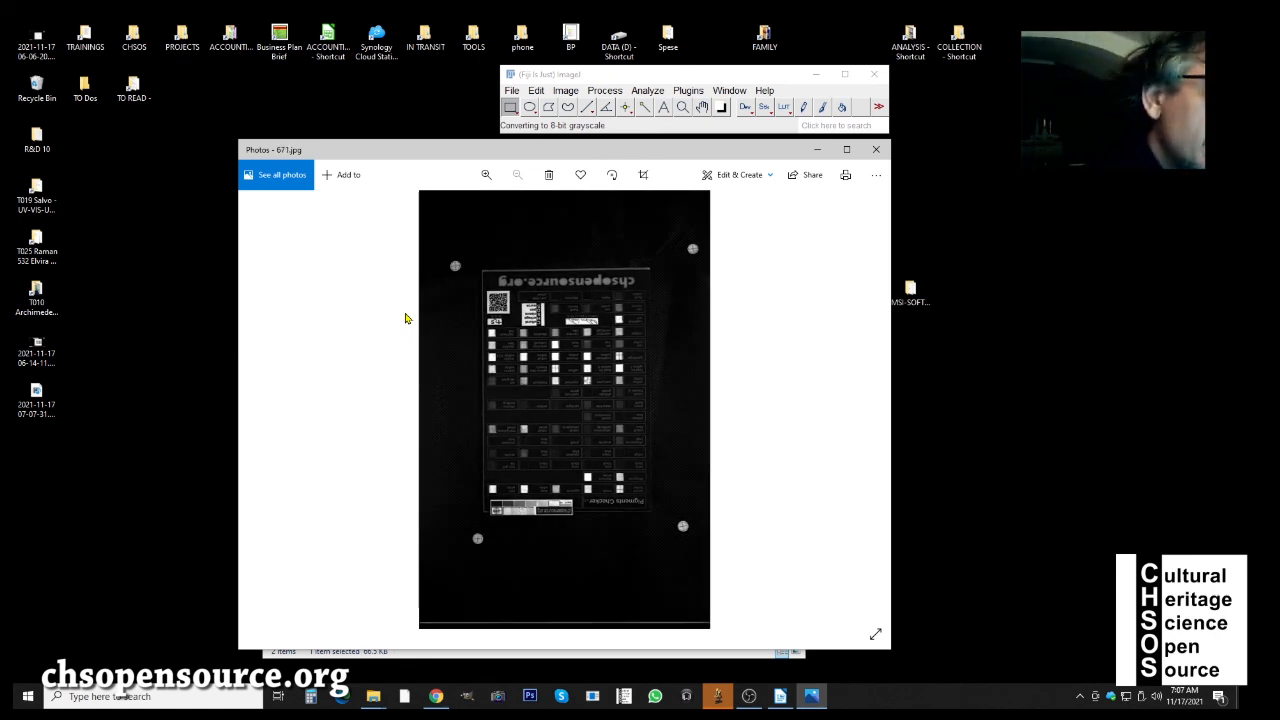
key(Right)
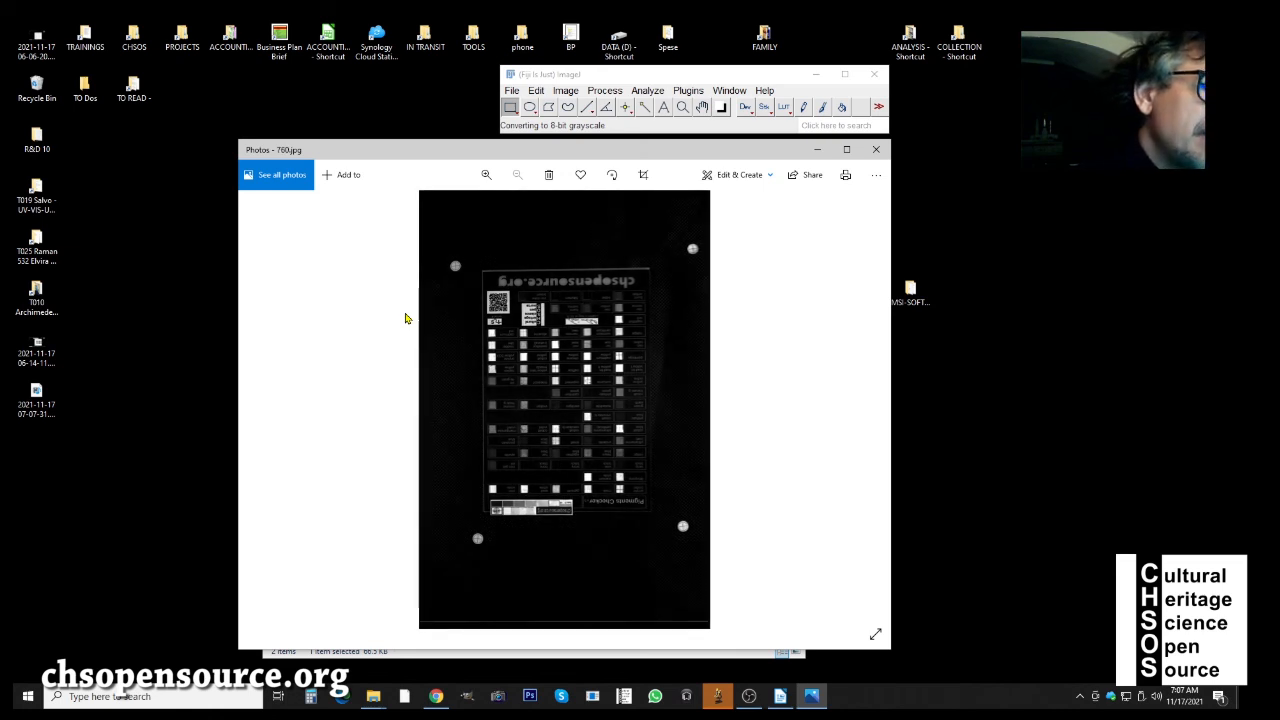
key(Right)
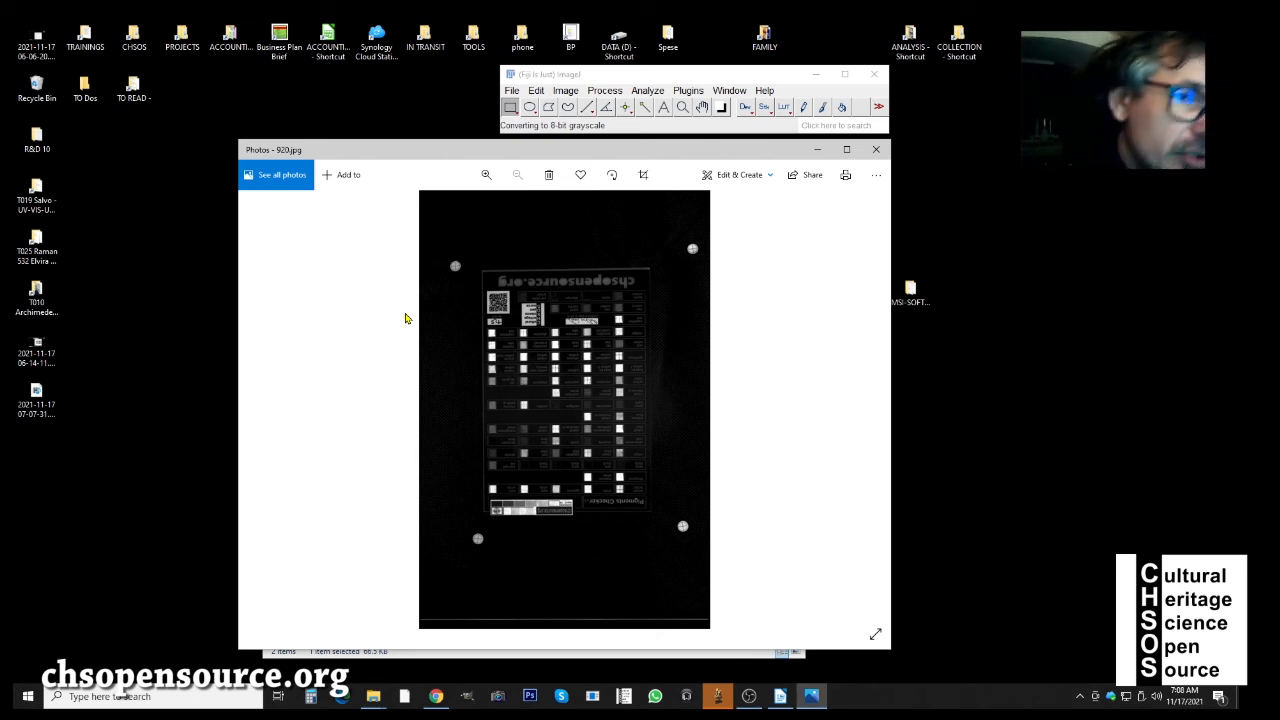
key(Left)
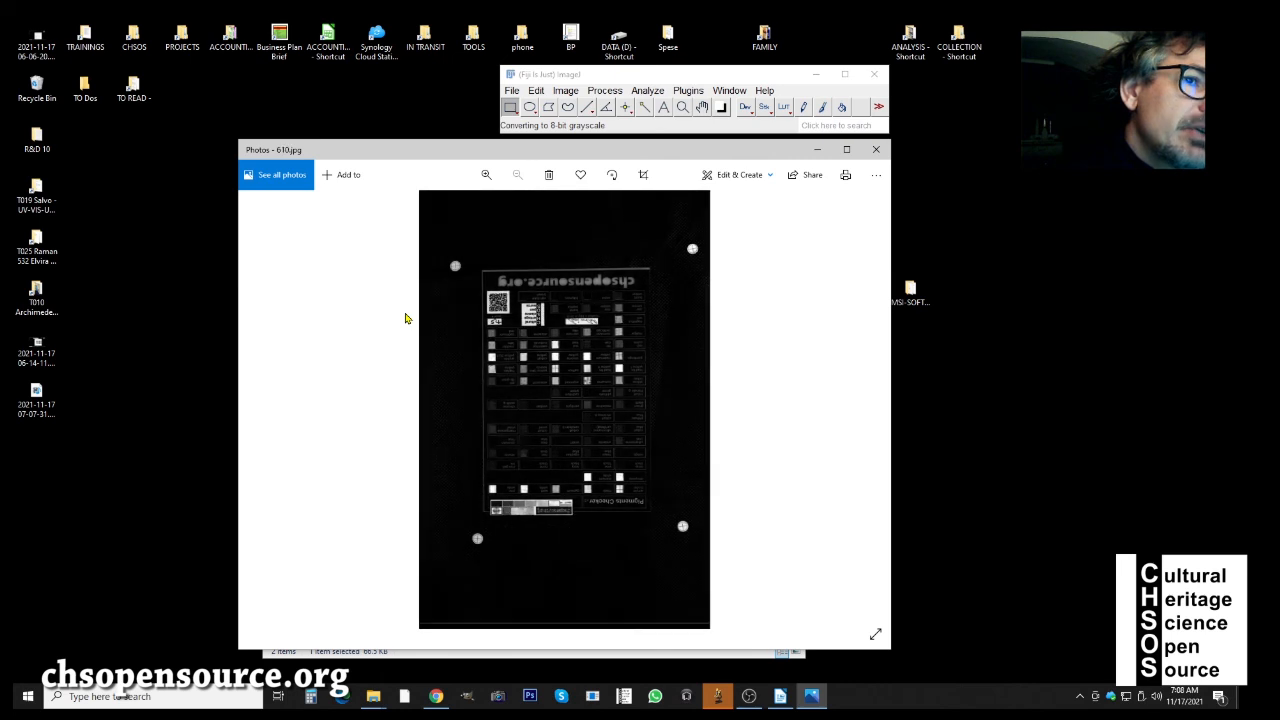
key(Left)
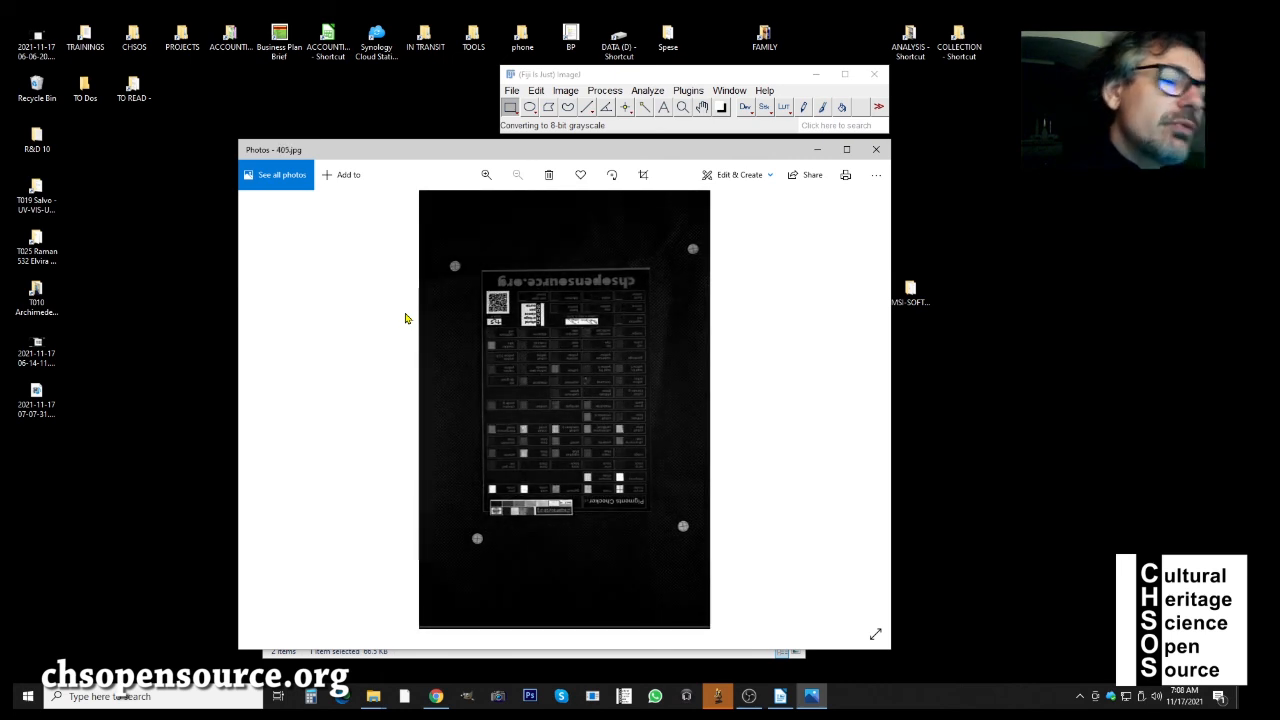